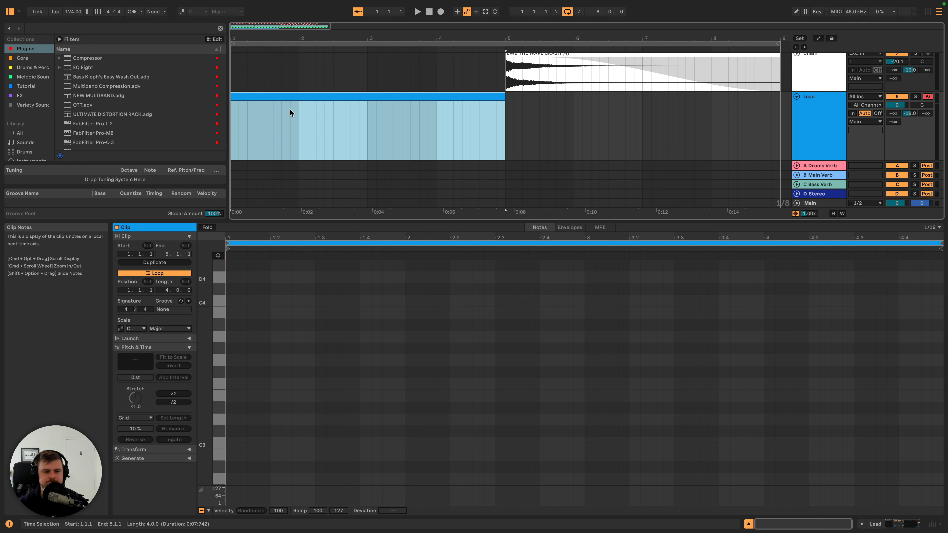
- Turn on Scale Mode and set the scale to F Minor
left_click(182, 12)
left_click(195, 12)
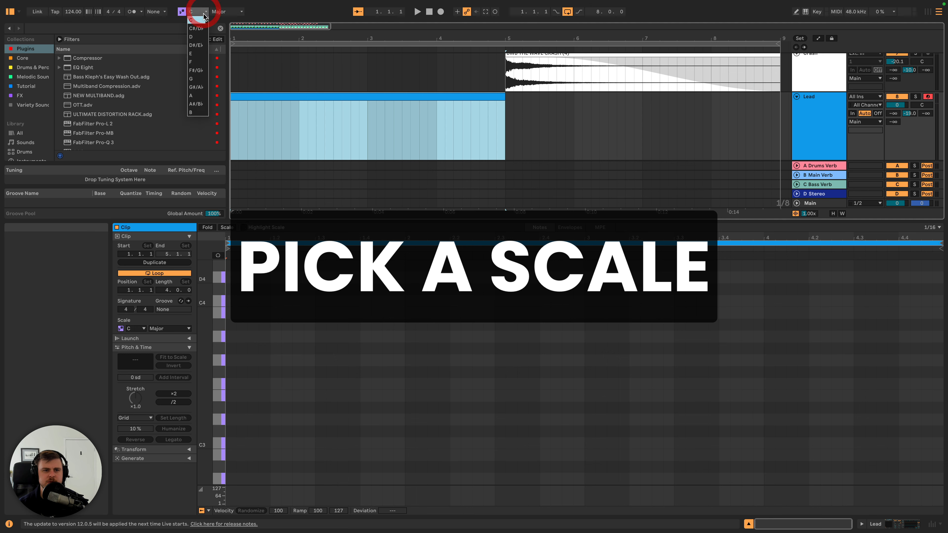
left_click(195, 62)
left_click(226, 11)
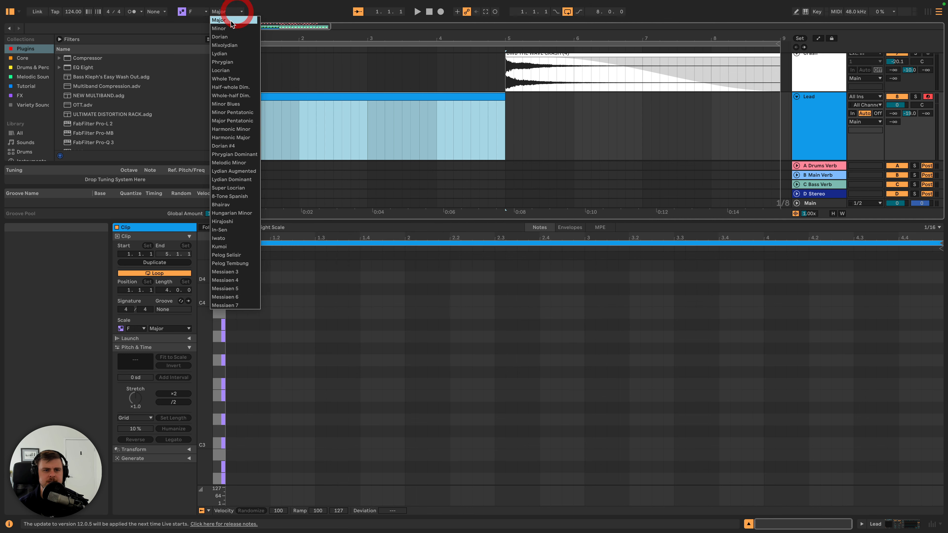
left_click(225, 29)
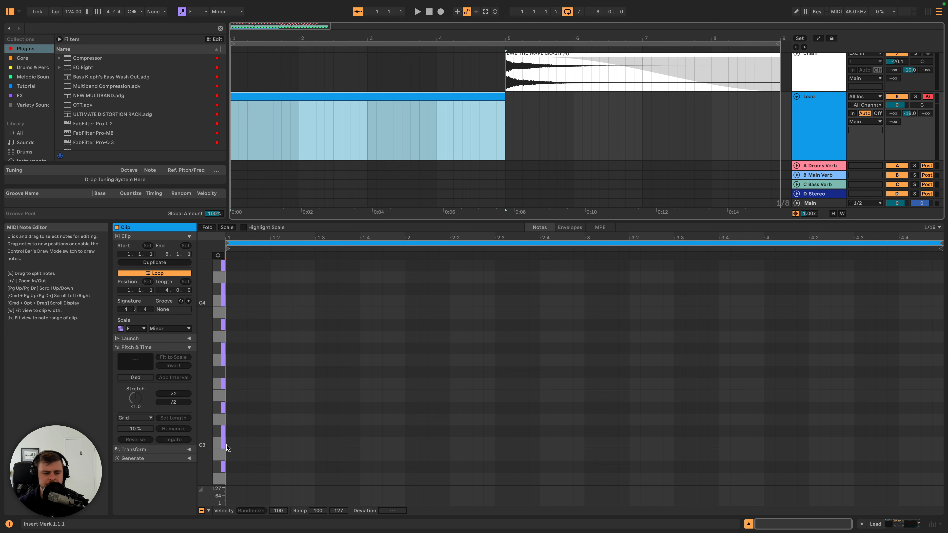
- Enable note preview in the MIDI editor and audition F3 and F2 on the piano ruler
scroll(222, 446, "down", 2)
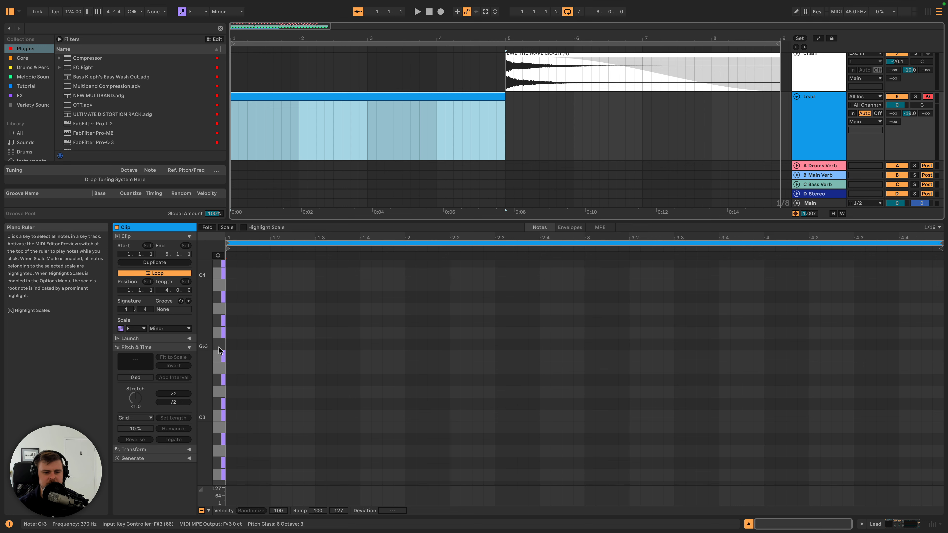
left_click(224, 359)
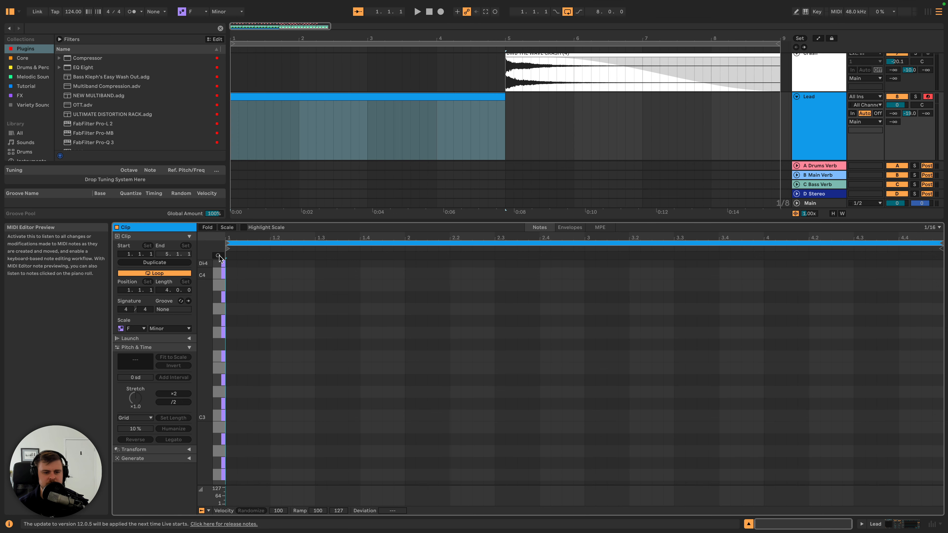
left_click(218, 255)
left_click(223, 359)
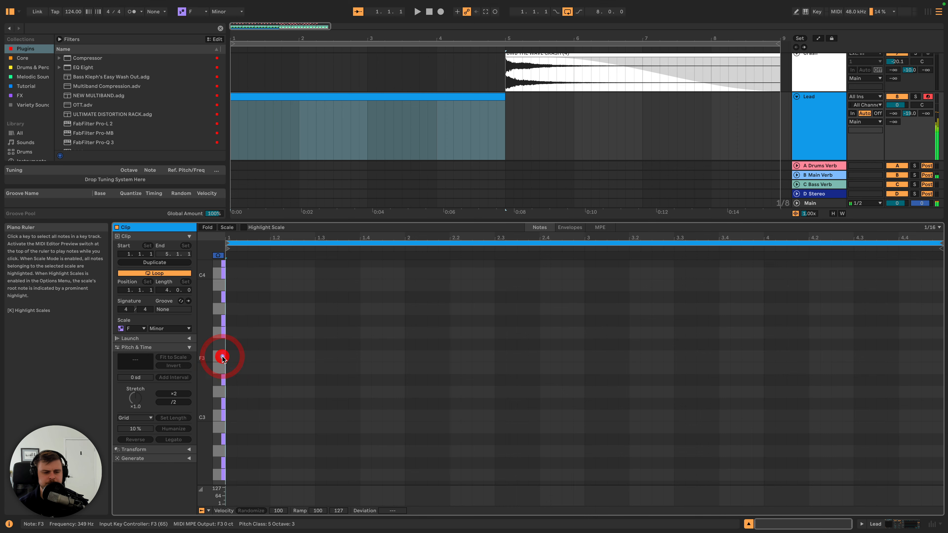
scroll(221, 392, "down", 5)
left_click(221, 409)
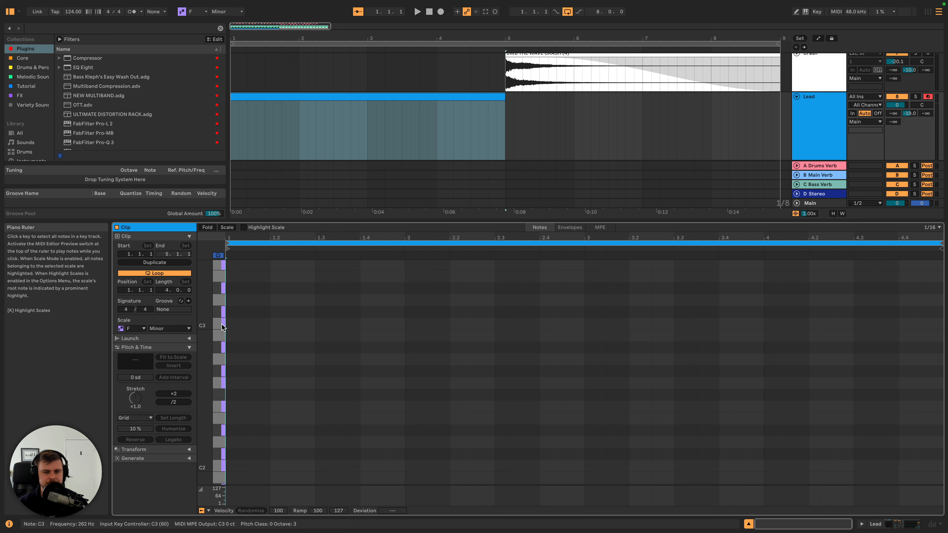
- Add an A♭2 note at 1.2.3, two sixteenths long, in the Lead clip and play it back
double_click(297, 371)
left_click_drag(303, 372, 315, 372)
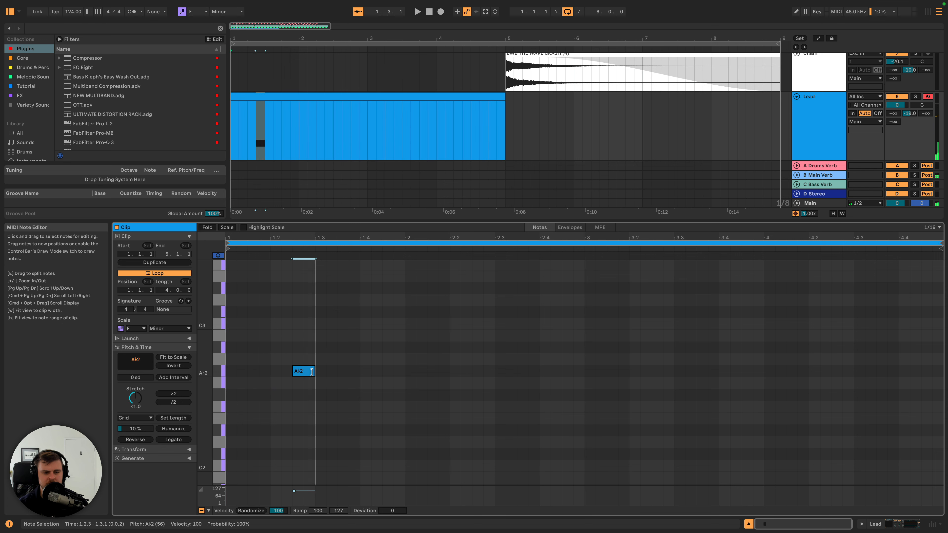
key("space")
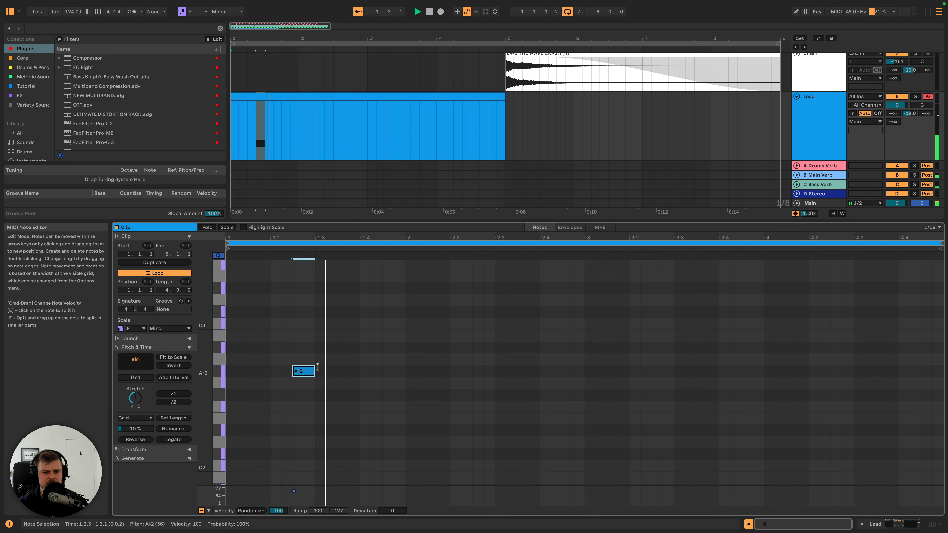
- Add a C3 note at 1.3.1, lengthen it to two sixteenths, and play the phrase back
double_click(321, 324)
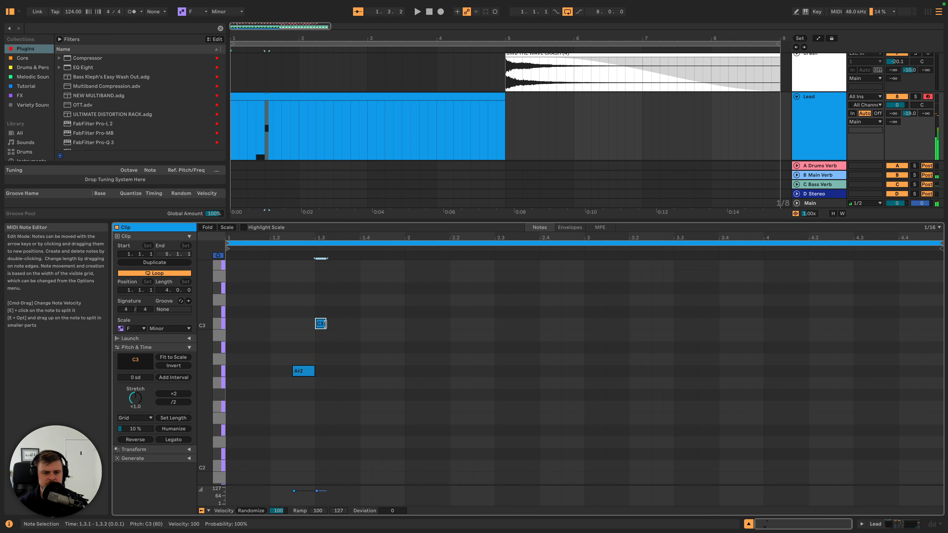
left_click_drag(324, 323, 337, 324)
key("space")
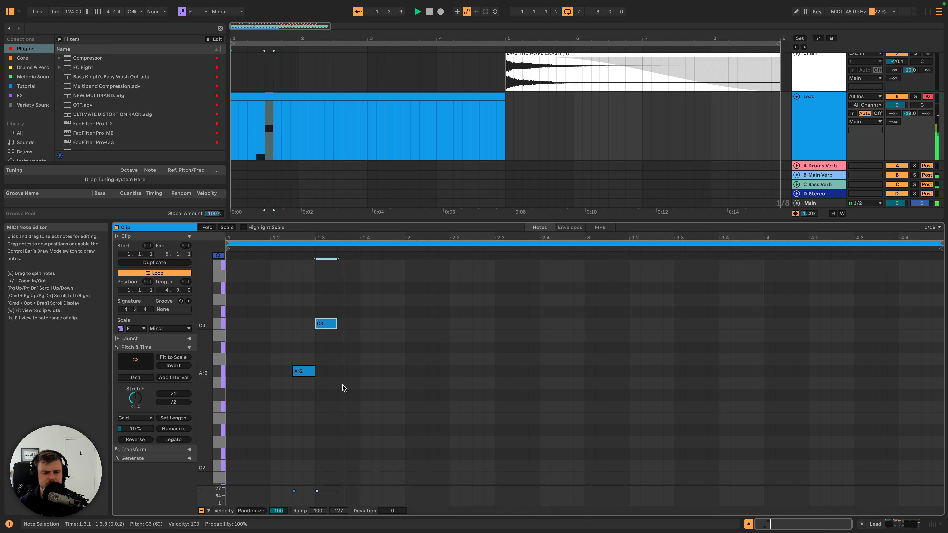
key("space")
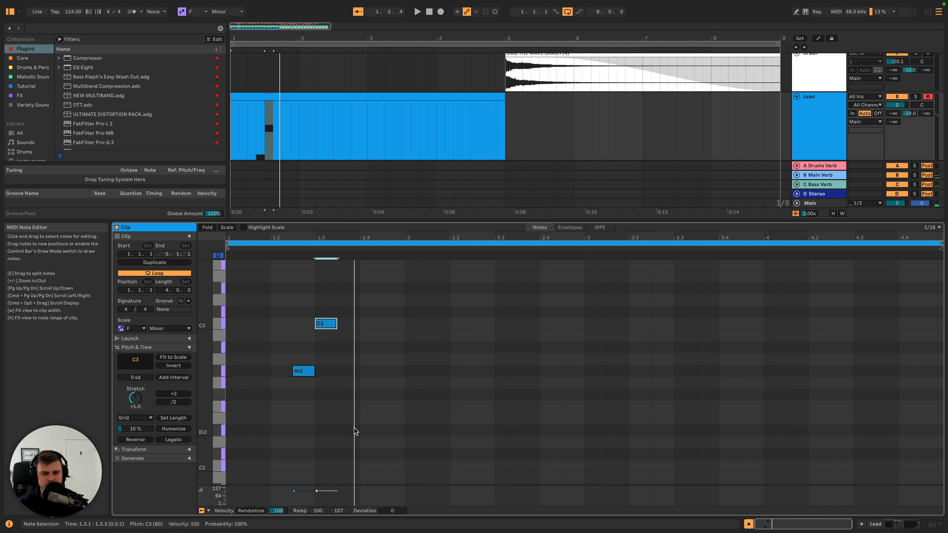
- Add an F2 note at 1.4.1, lengthen it to two sixteenths, and listen to the result
double_click(362, 407)
left_click_drag(371, 407, 381, 408)
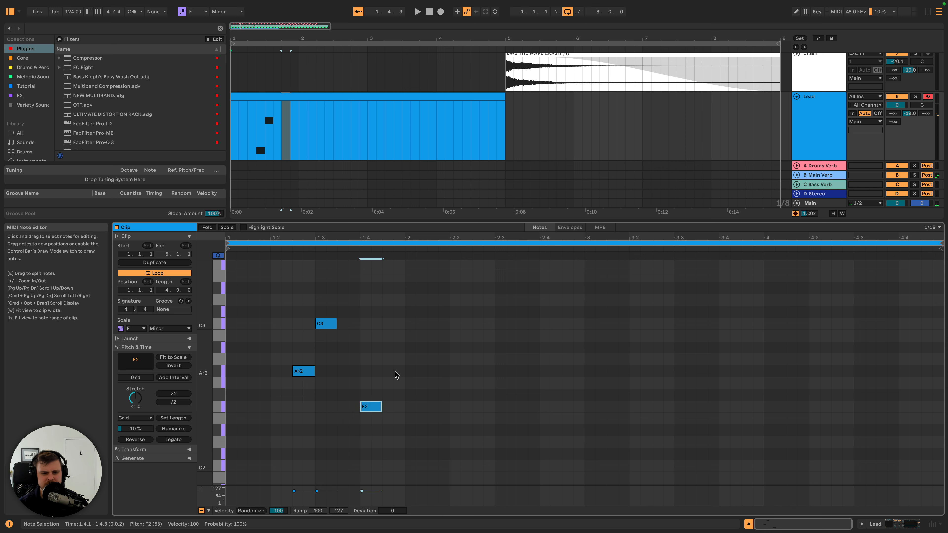
key("space")
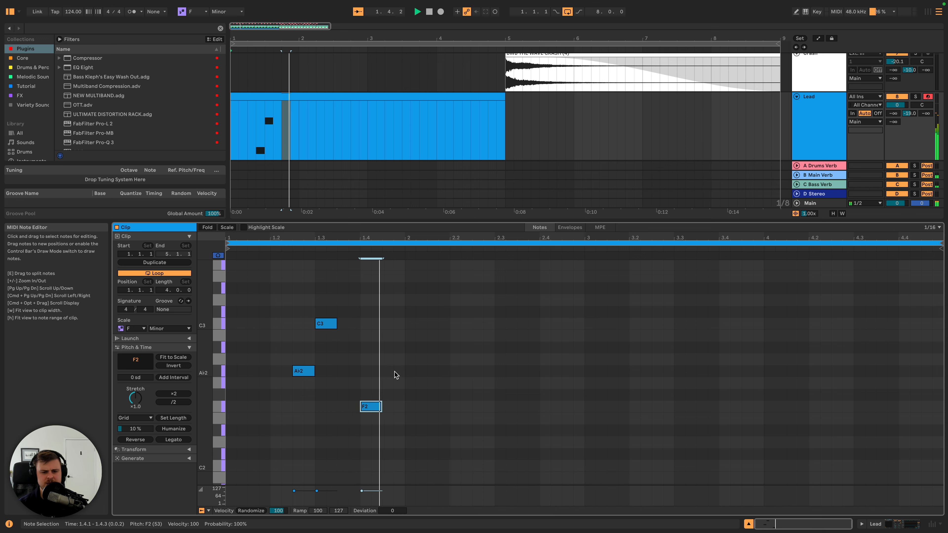
key("space")
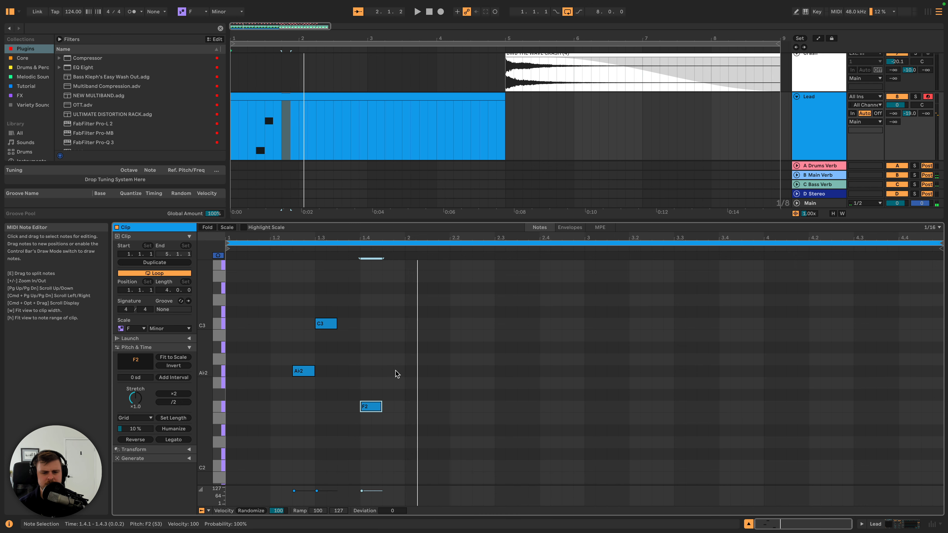
- Add a second A♭2 note at 1.4.4, two sixteenths long, and audition the melody
double_click(397, 371)
key("space")
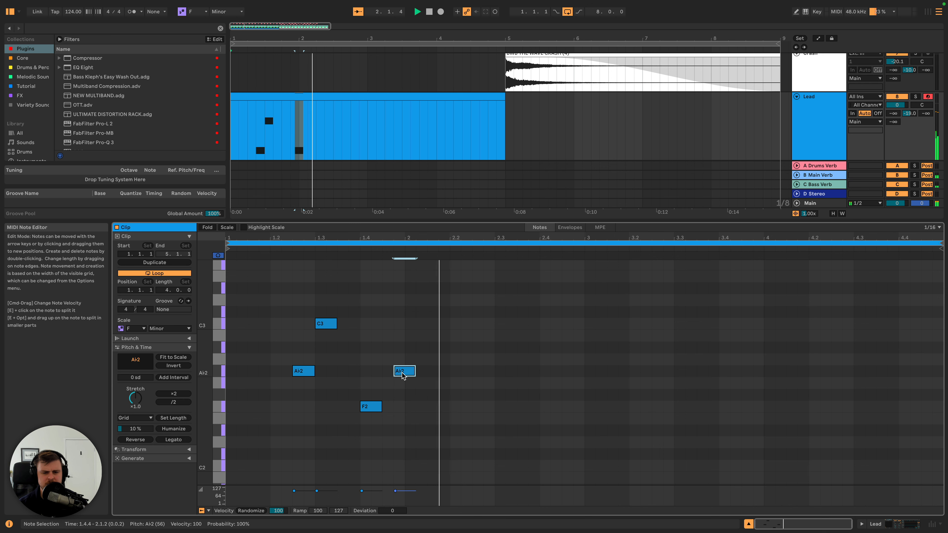
key("space")
key("space")
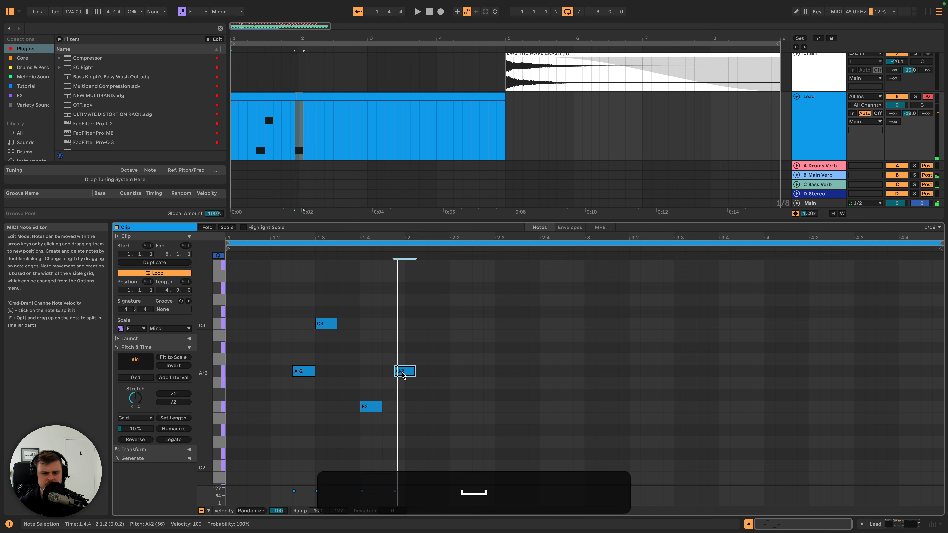
- Move the last A♭2 note up to F3 at 1.4.3 and play the melody
left_click_drag(402, 375, 392, 268)
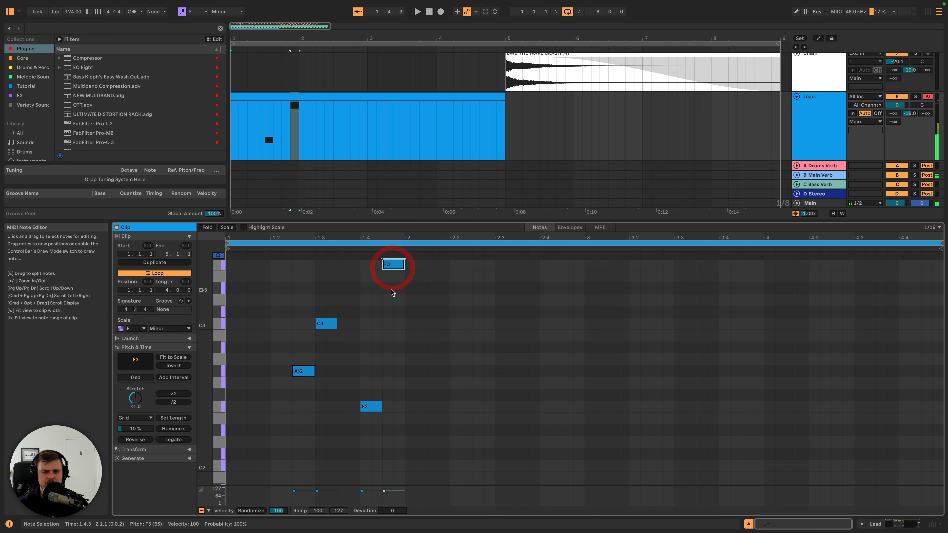
scroll(392, 291, "up", 2)
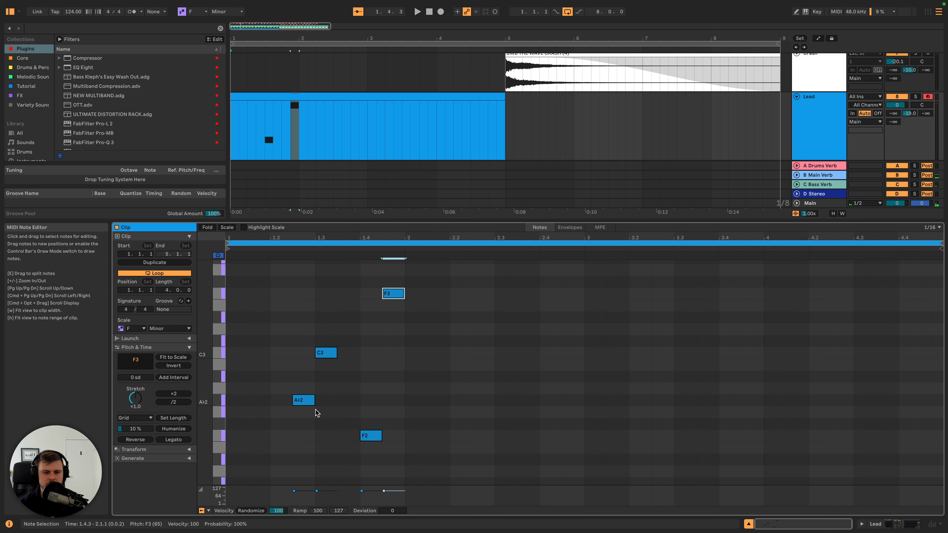
key("space")
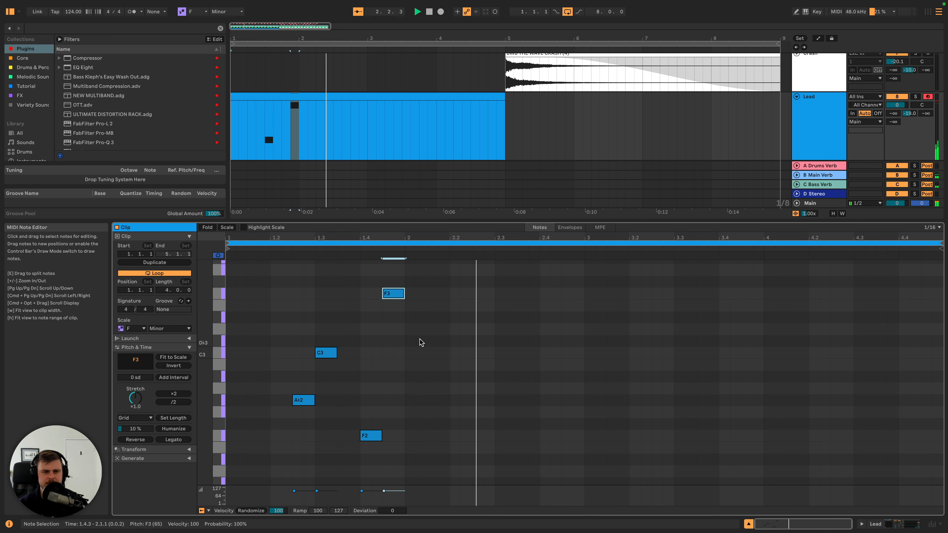
key("space")
- Shift the F2 and F3 notes together one sixteenth later, so F2 starts at 1.4.2, and play back
left_click(391, 450)
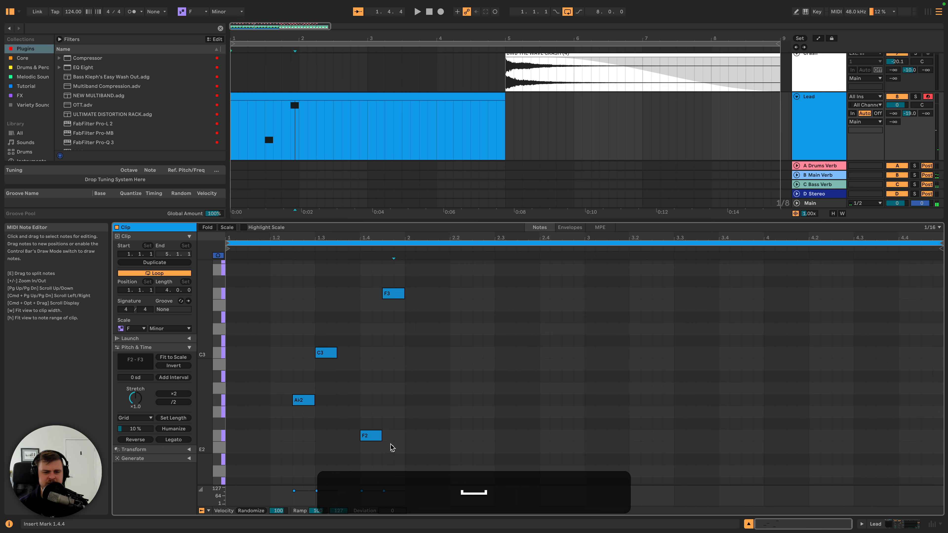
left_click_drag(390, 448, 366, 286)
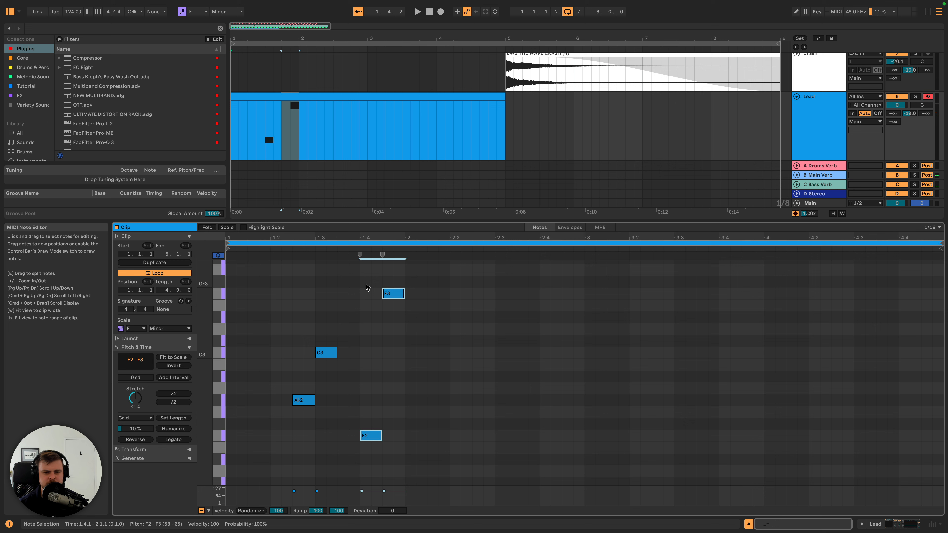
key("Right")
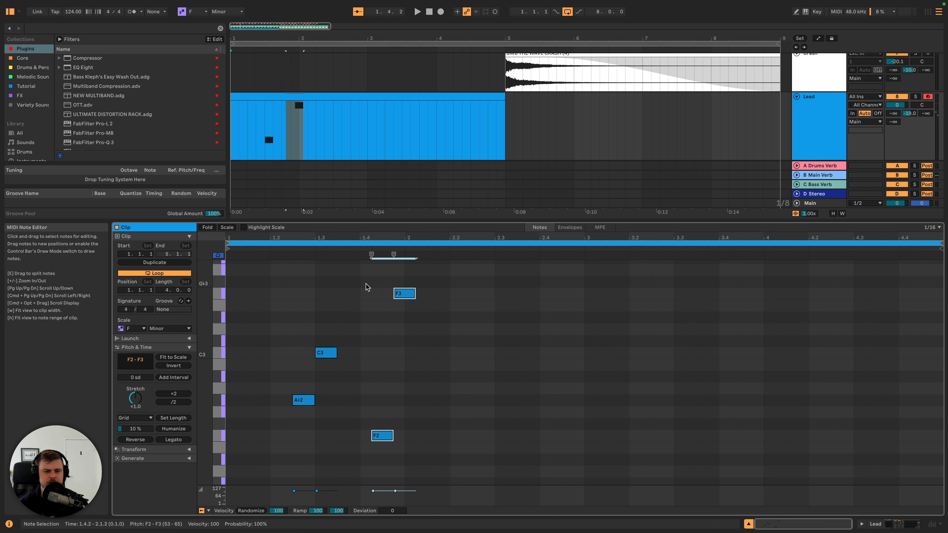
key("space")
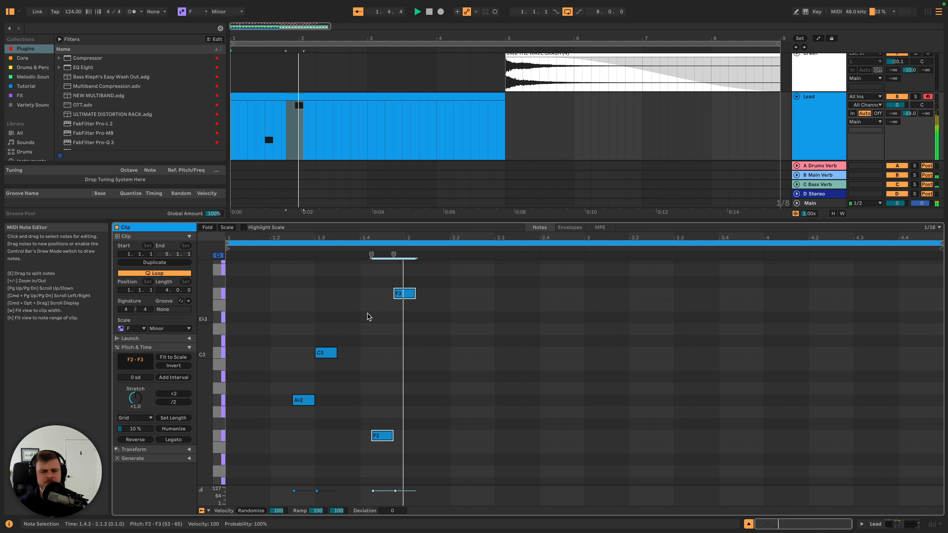
key("space")
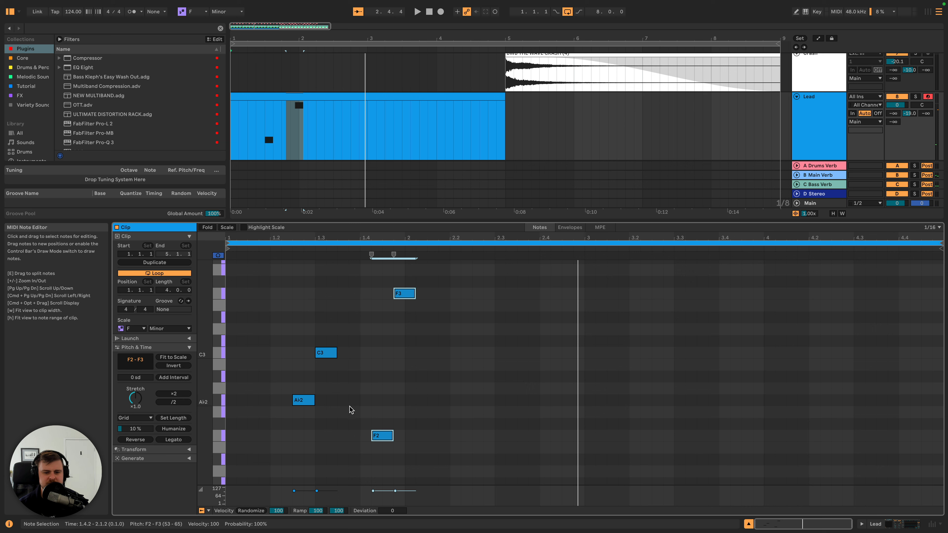
- Audition the existing F3, C3 and A♭2 notes one by one
left_click(403, 298)
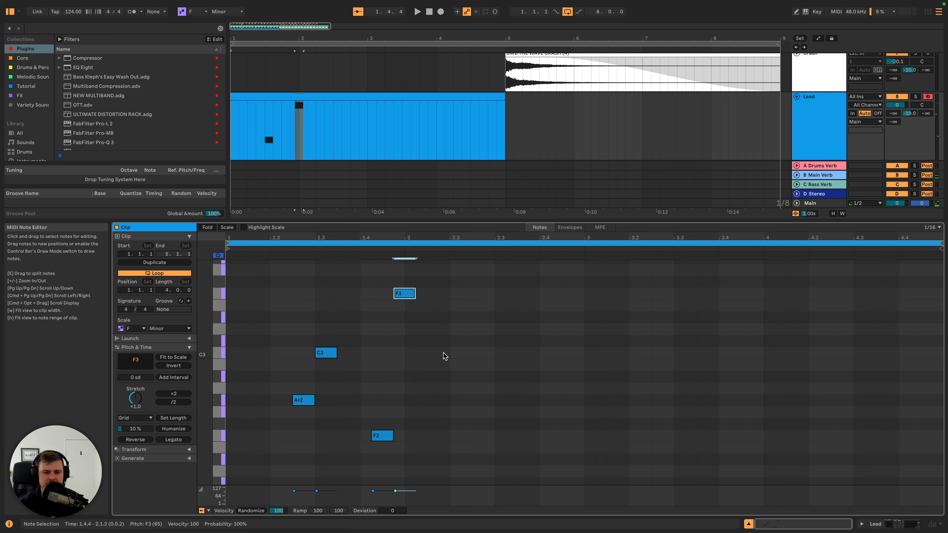
left_click(329, 353)
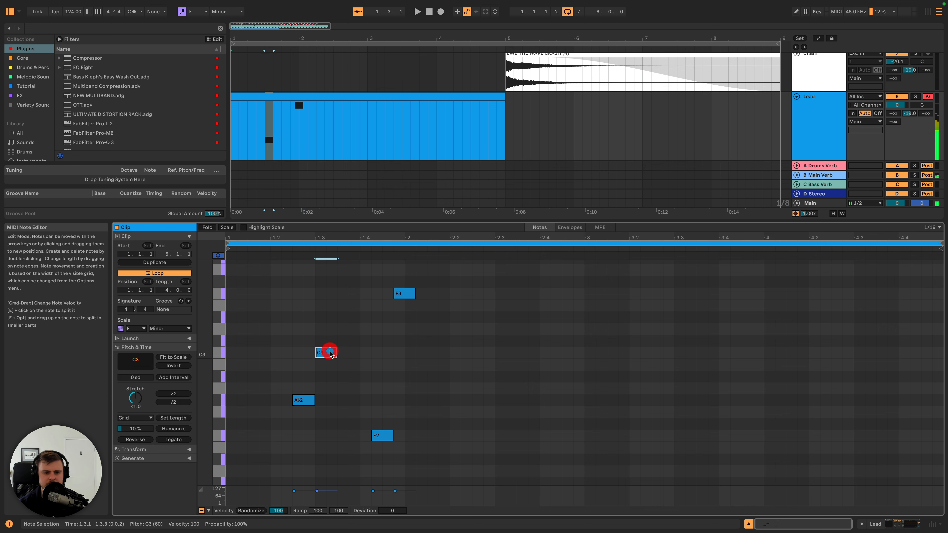
left_click(308, 402)
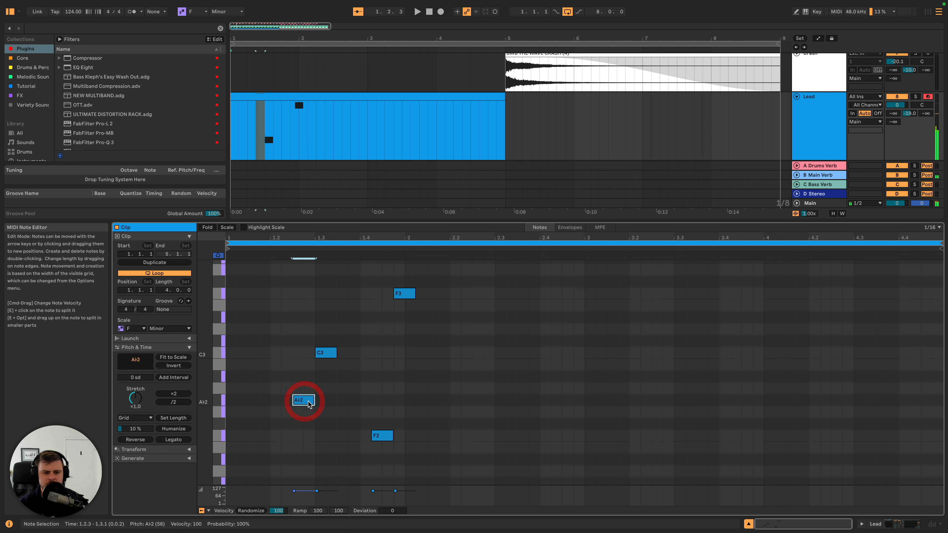
- Add an A♭2 note at 2.1.4, extend it to two sixteenths, and play the melody back
double_click(441, 402)
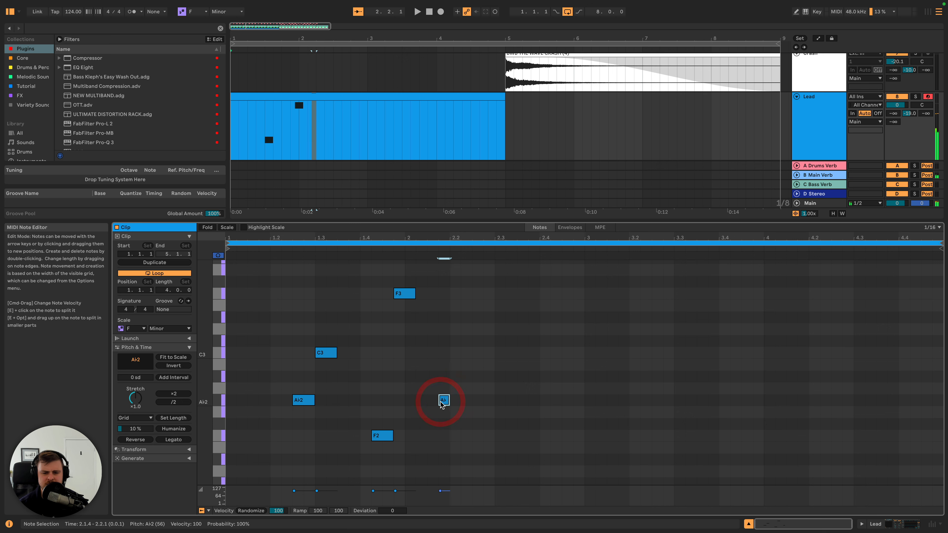
key("shift+Right")
key("shift+space")
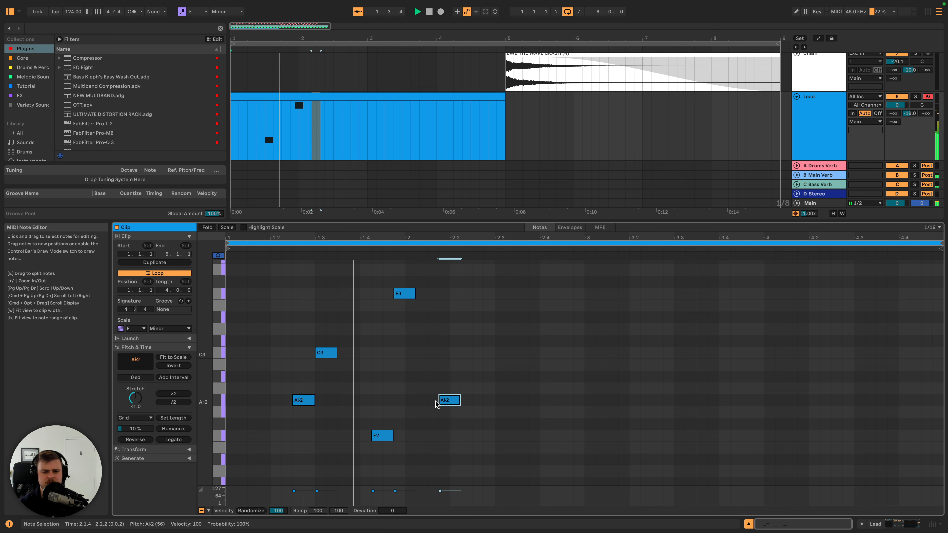
key("space")
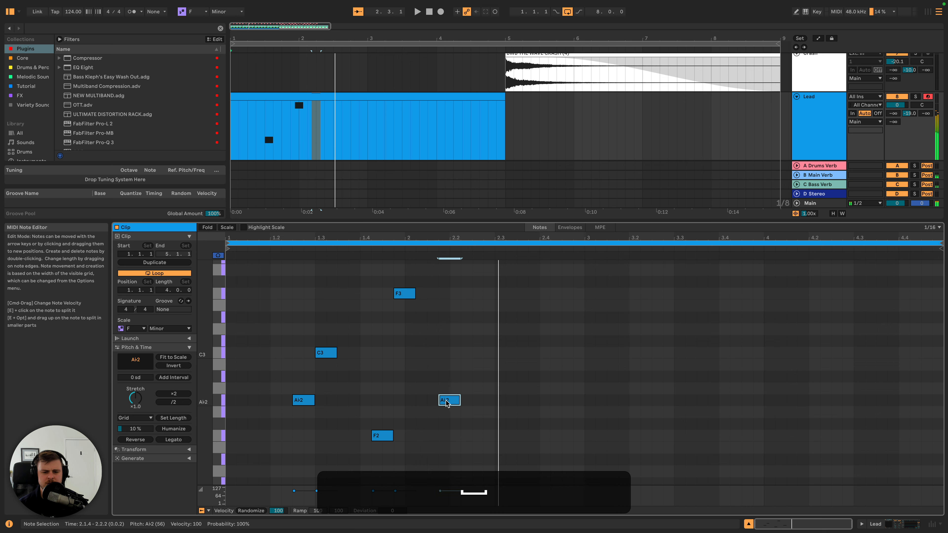
- Move the new A♭2 note earlier to 2.1.2, directly after the F3 note, and listen to it
key("Left")
left_click_drag(437, 403, 426, 403)
key("space")
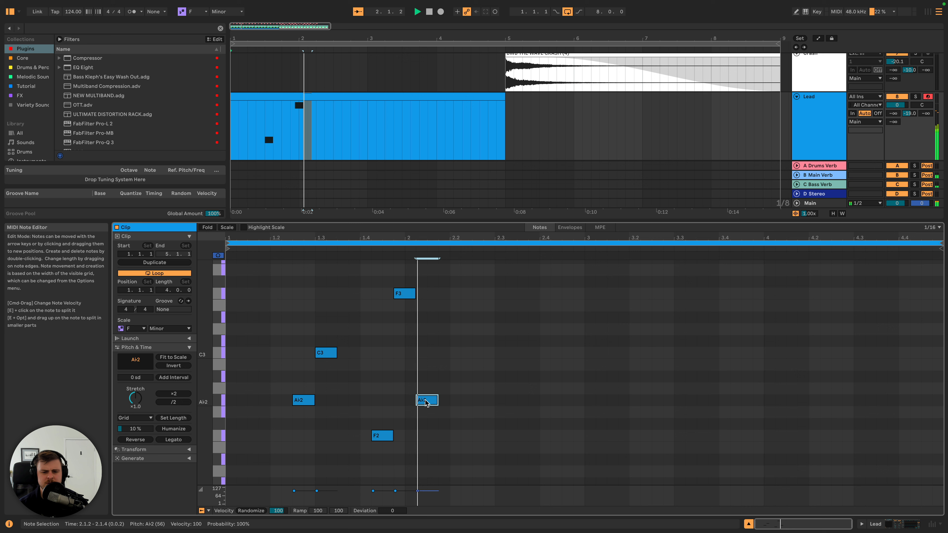
key("space")
- Raise the A♭2 note at 2.1.2 to C3 and play the melody back
left_click_drag(425, 403, 426, 357)
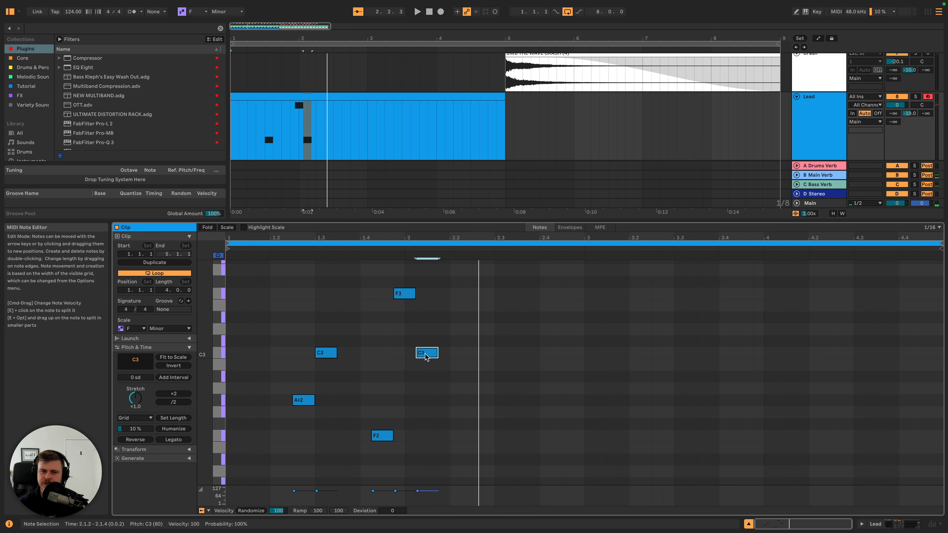
key("space")
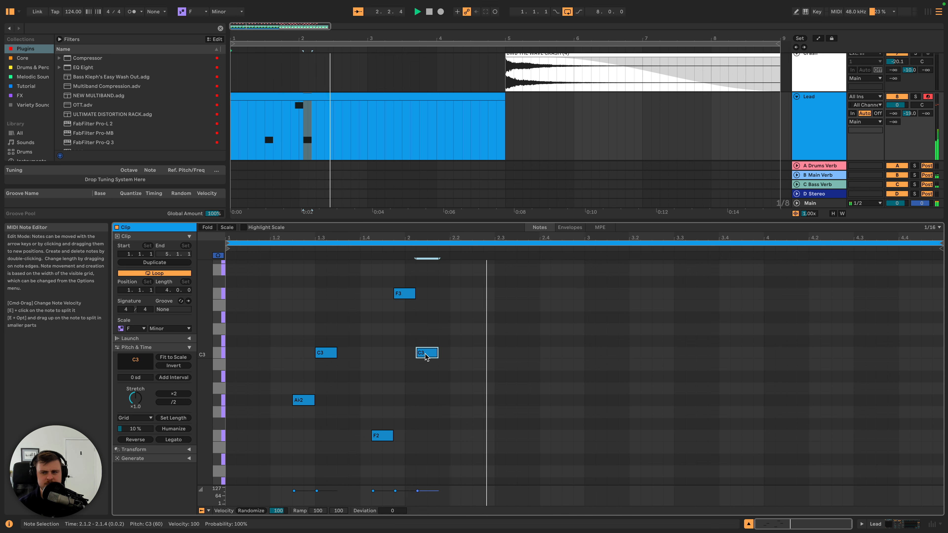
key("space")
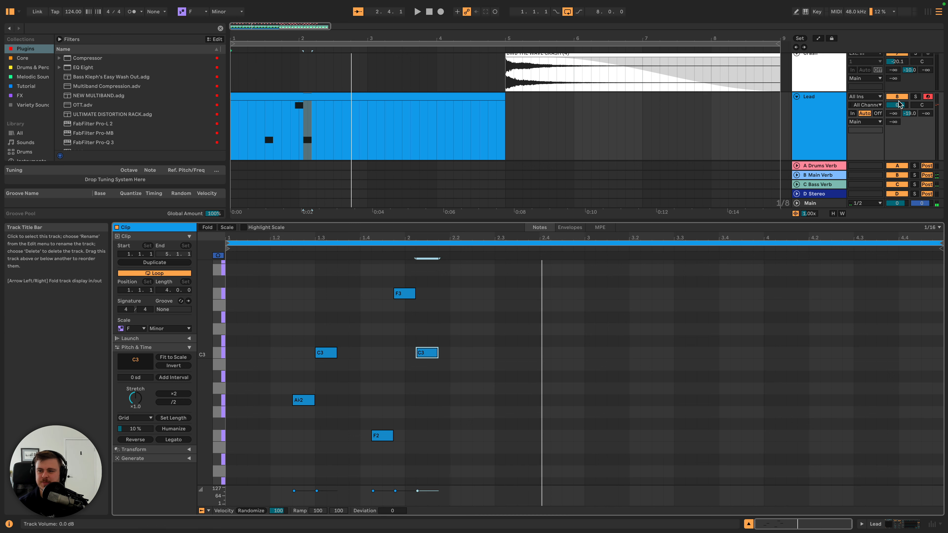
- Lower the Lead track's volume to -2.5 dB and reopen its MIDI clip for editing
left_click_drag(898, 106, 898, 109)
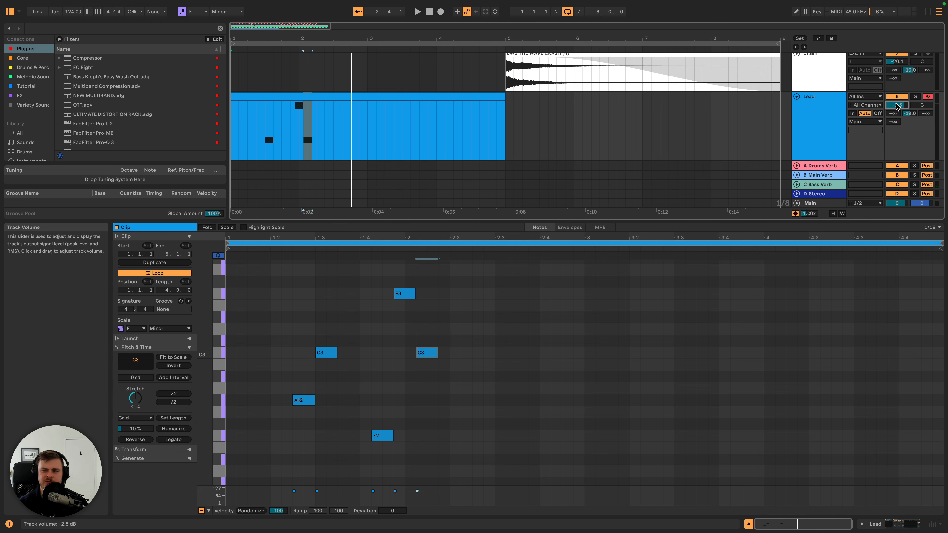
double_click(827, 107)
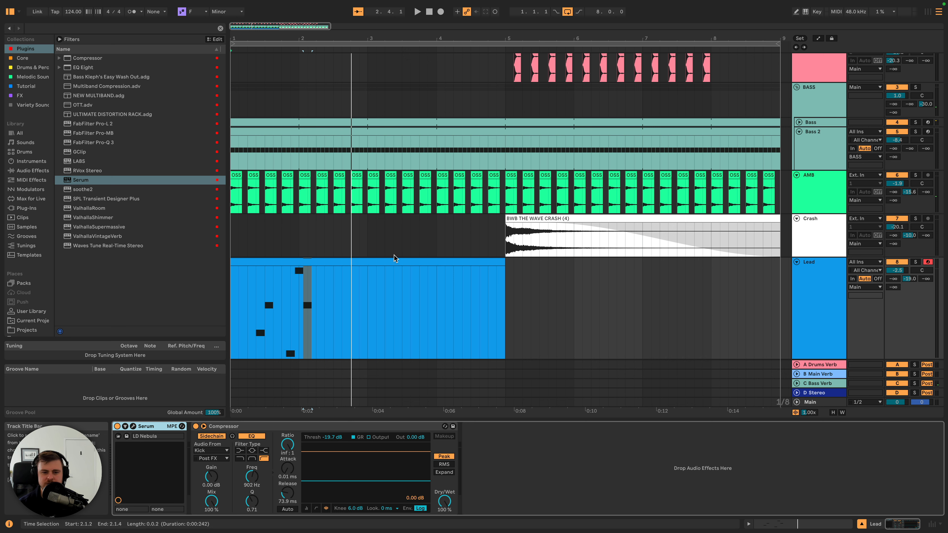
left_click(817, 276)
double_click(249, 262)
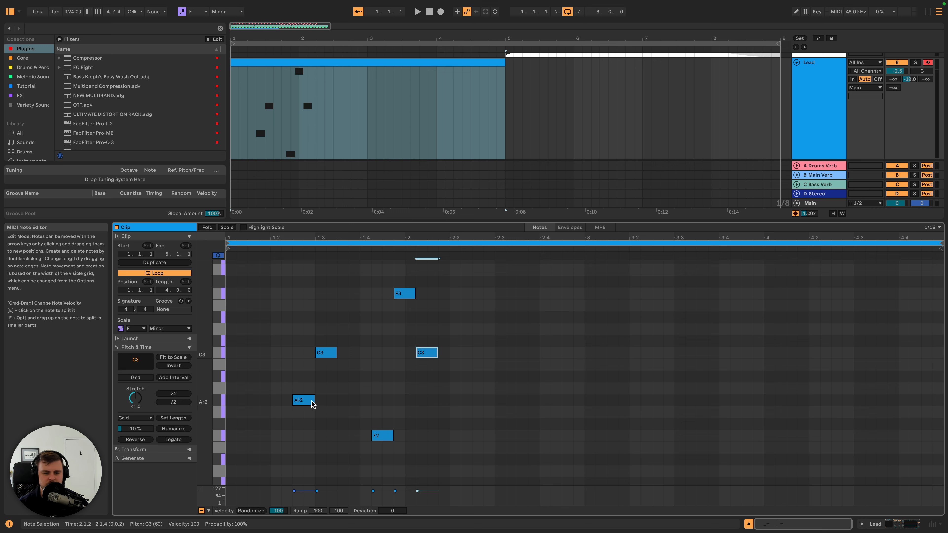
- Add a one-sixteenth D♭3 note at 1.3.4, between the C3 and F2 notes, and play the melody back
left_click(326, 353)
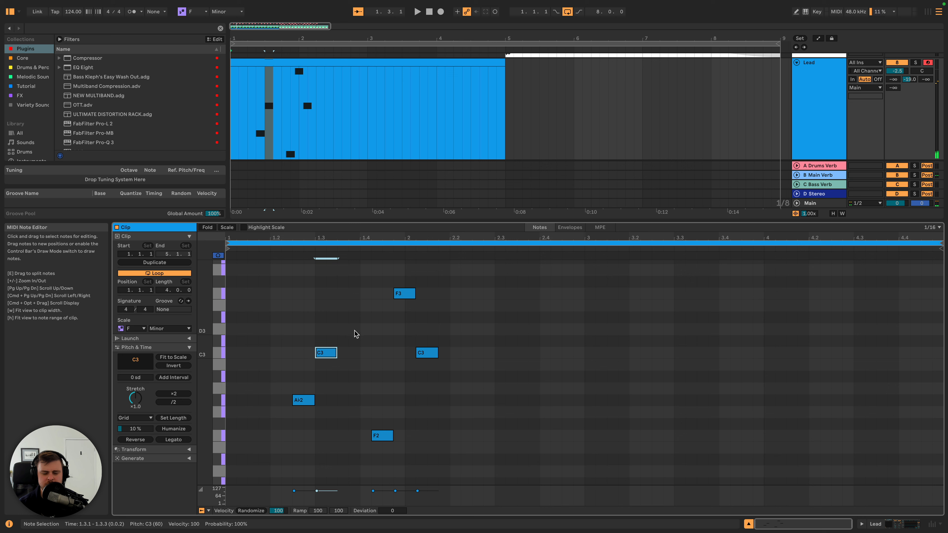
double_click(354, 345)
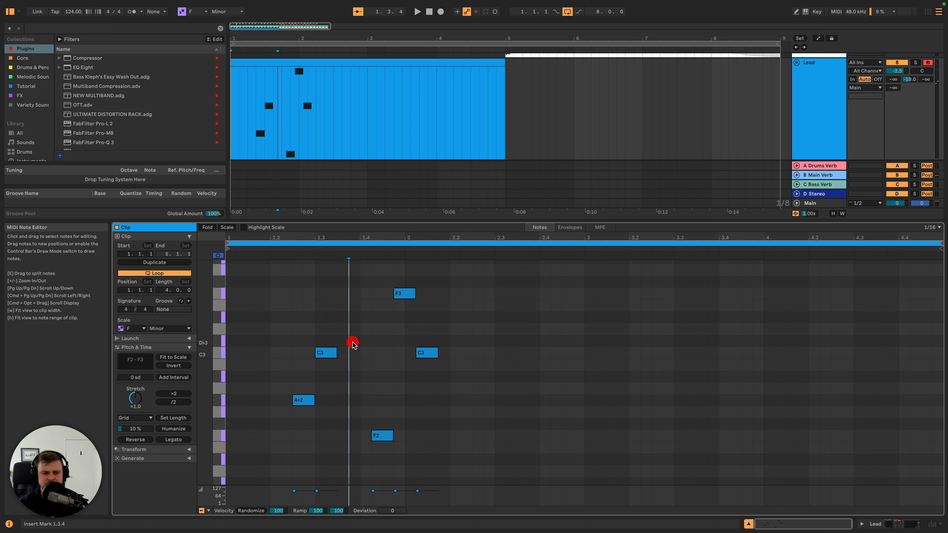
key("space")
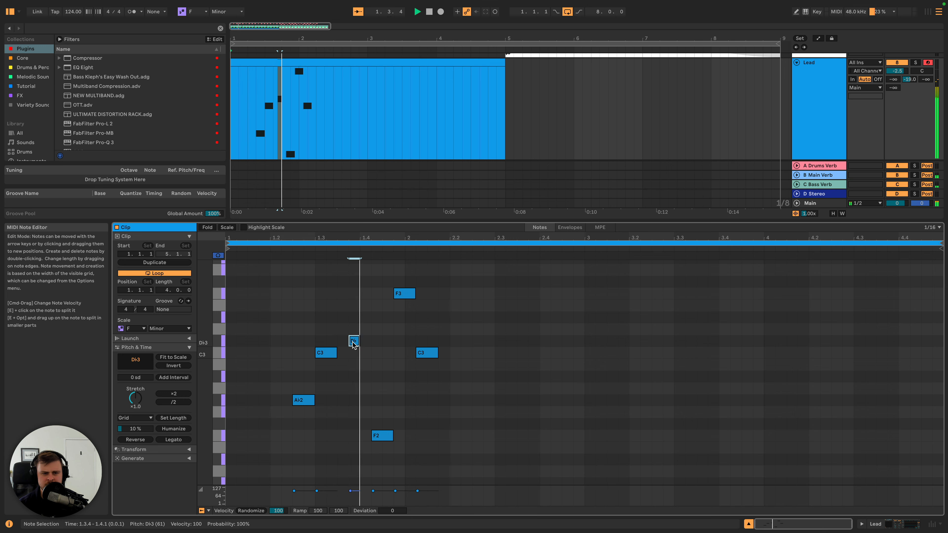
key("space")
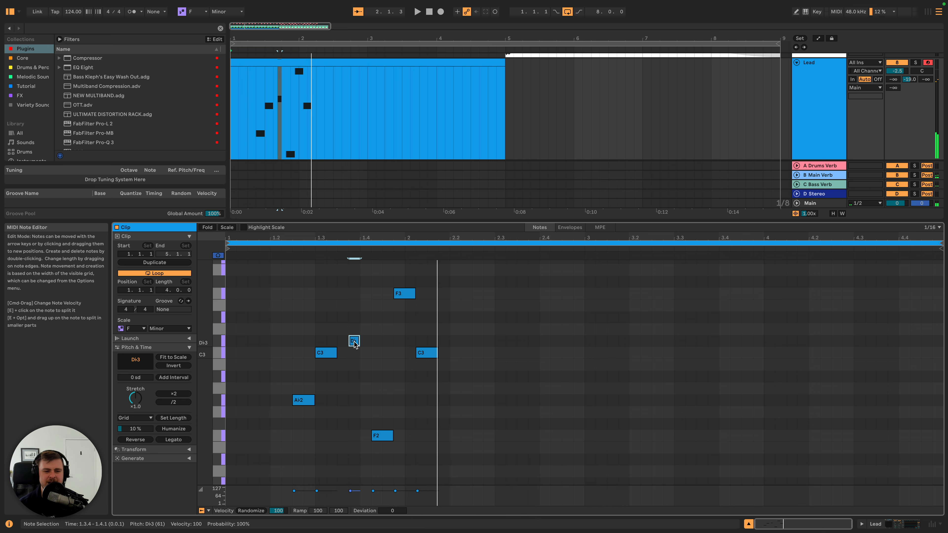
key("space")
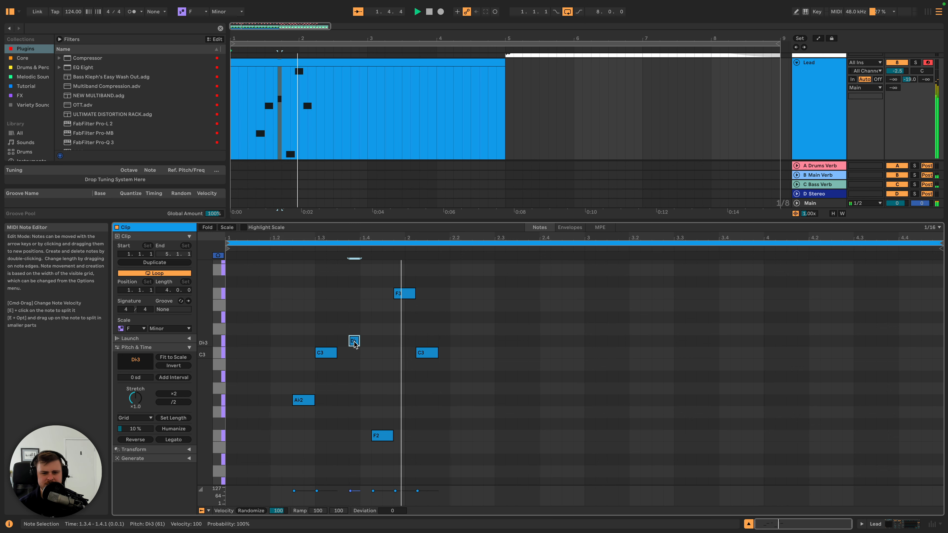
key("space")
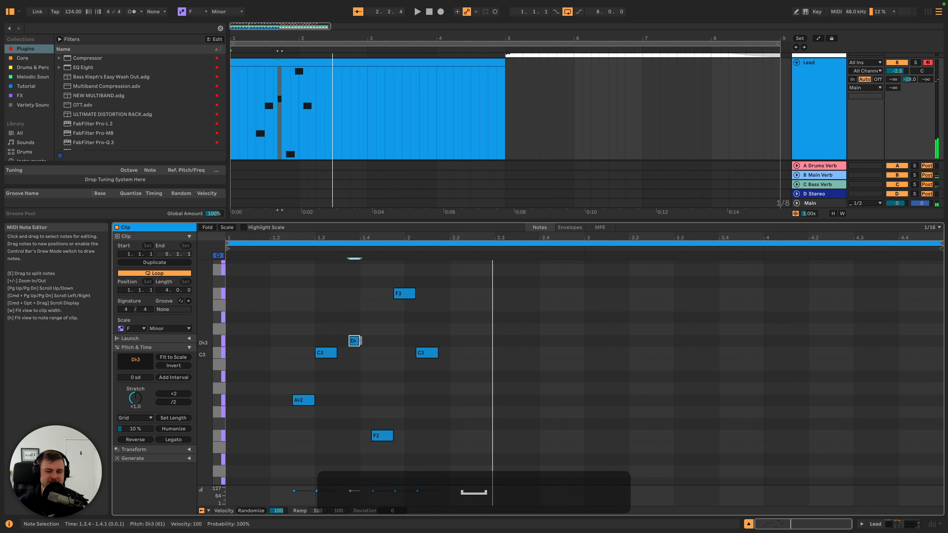
mouse_move(360, 341)
left_mouse_down()
mouse_move(369, 341)
mouse_move(360, 341)
left_mouse_up()
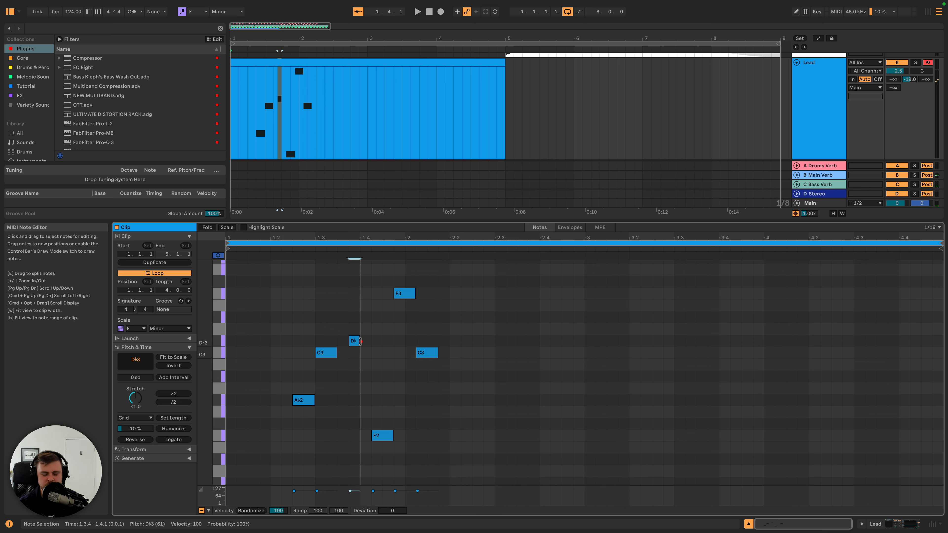
key("space")
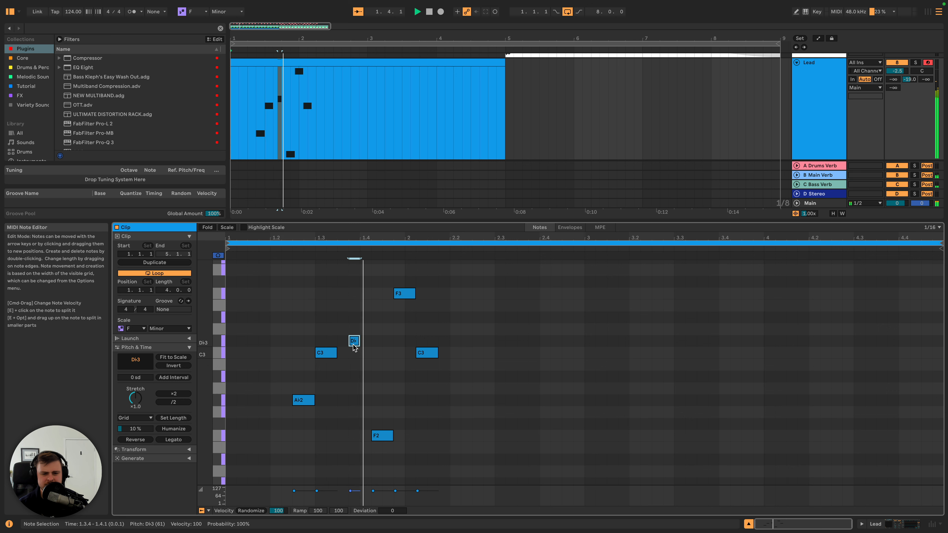
key("space")
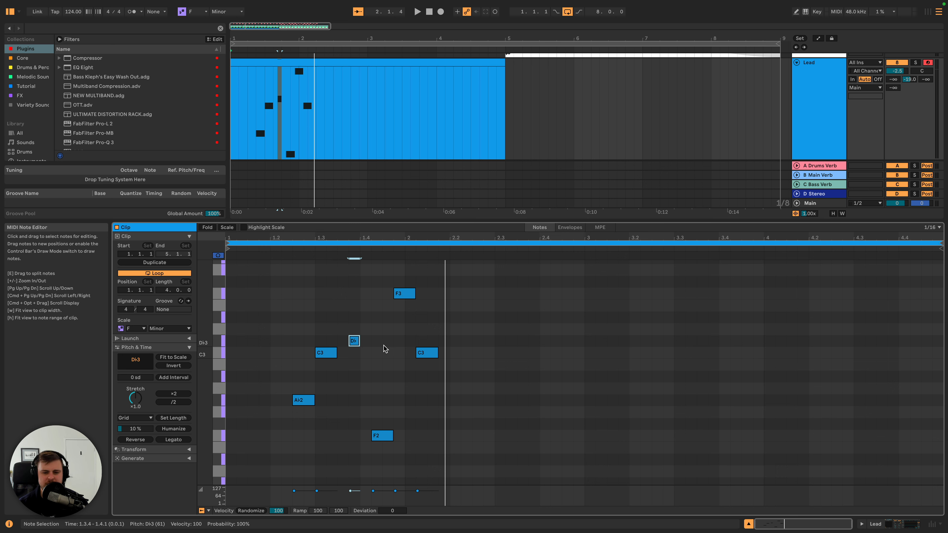
- Add a one-sixteenth G2 note at 1.2.2, directly before the first A♭2 note, and play the melody back
double_click(285, 413)
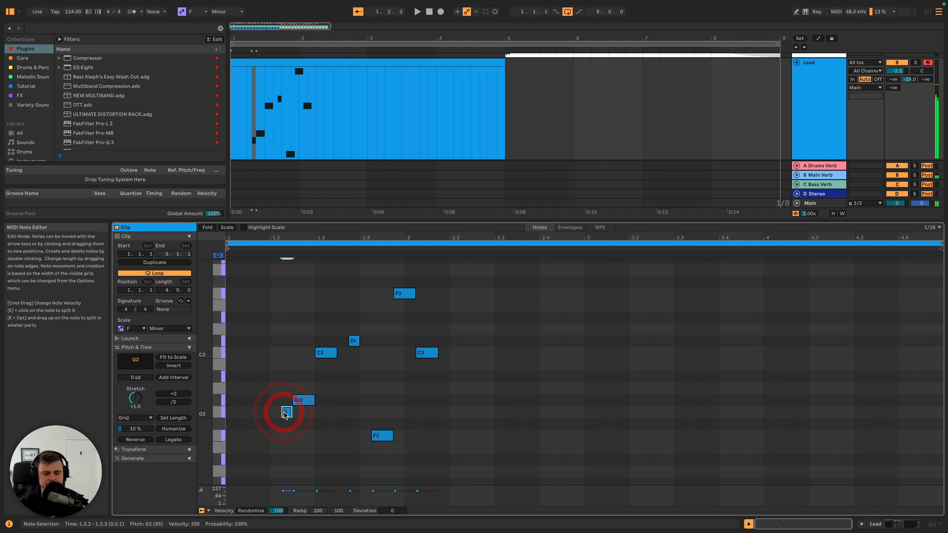
key("space")
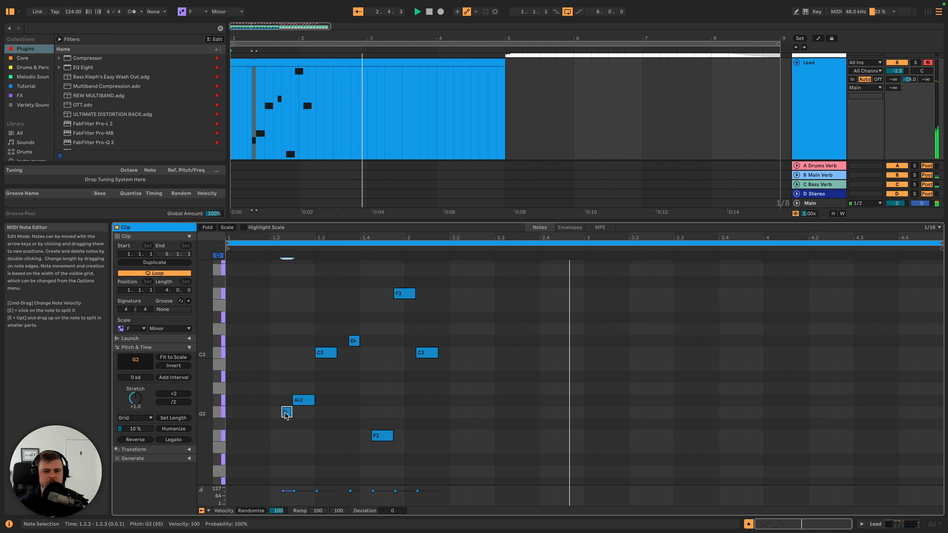
key("space")
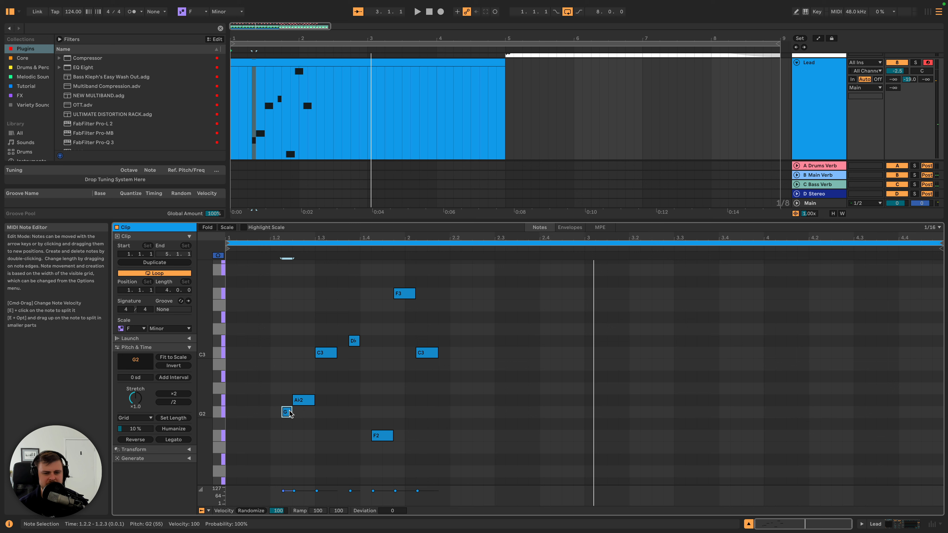
key("space")
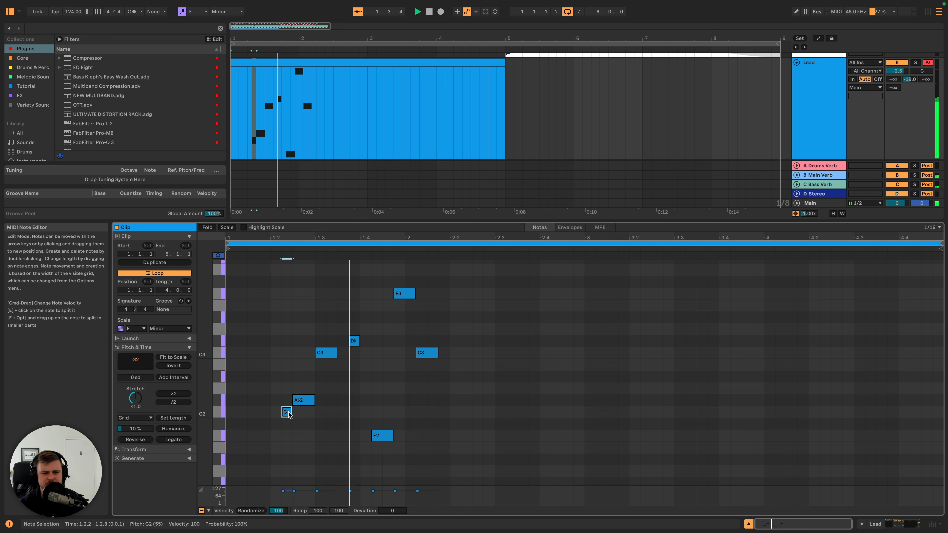
key("space")
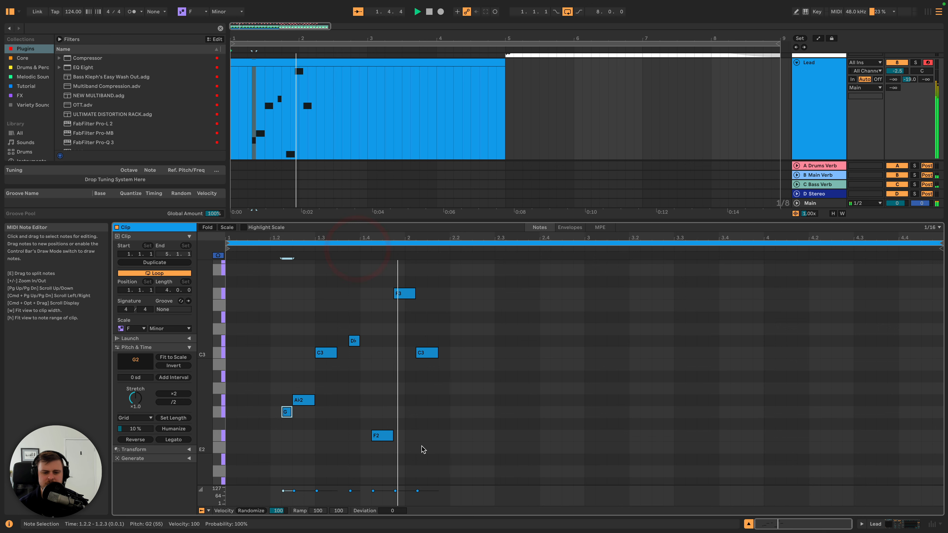
key("space")
- Try an E♭3 note at 2.1.1 with the preceding F3 shortened to one sixteenth, and listen to the result
left_click(381, 437)
left_click(404, 294)
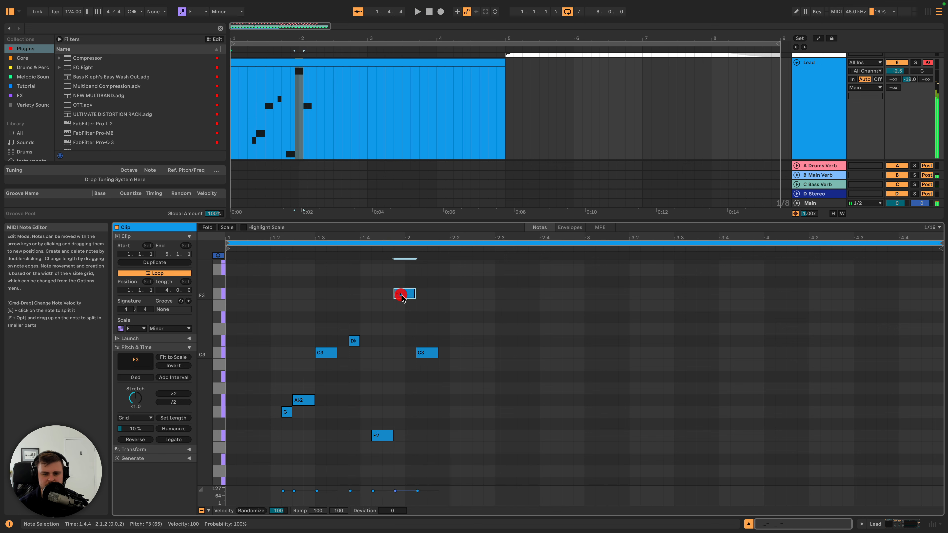
double_click(409, 317)
left_click_drag(414, 293, 404, 291)
left_click(347, 247)
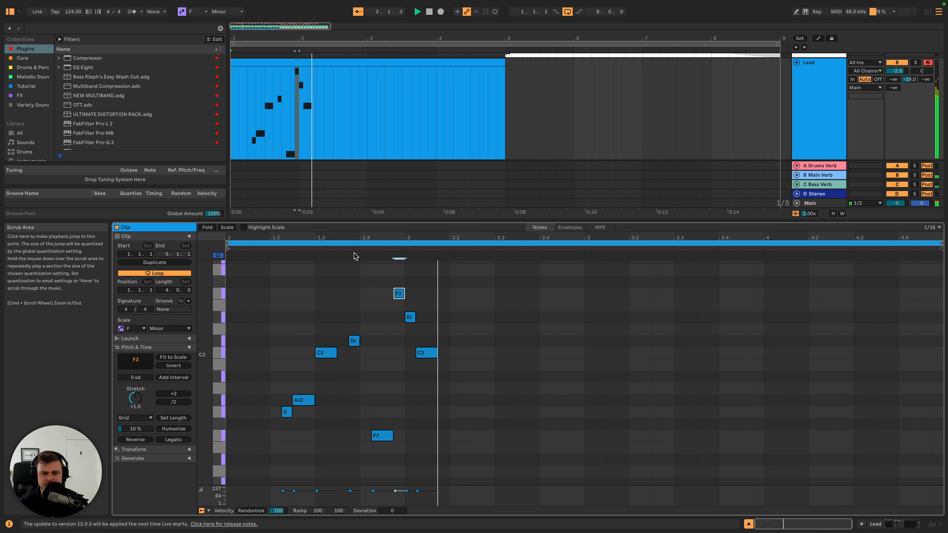
key("space")
- Undo the added E♭3 note and the shortening of the F3 note
key("alt+super+z")
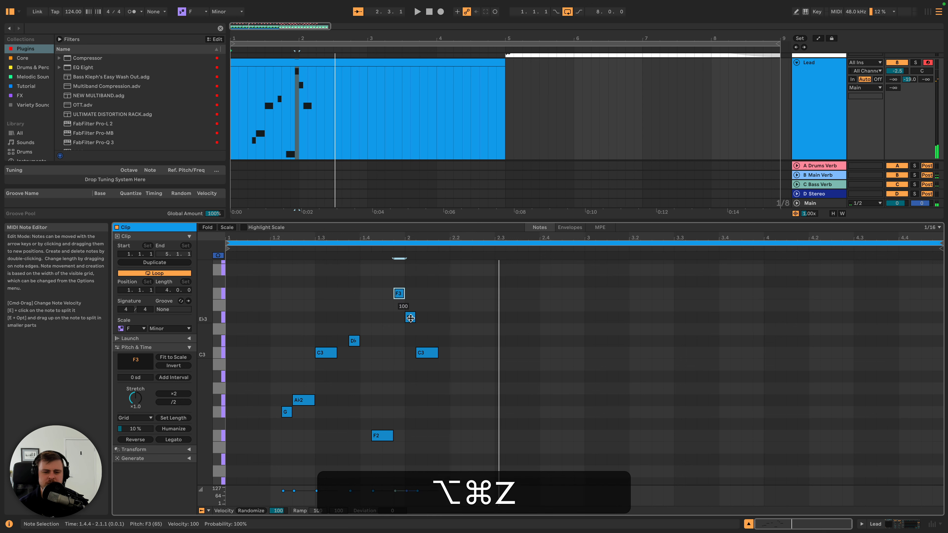
key("super+z")
key("super+z")
left_click(416, 320)
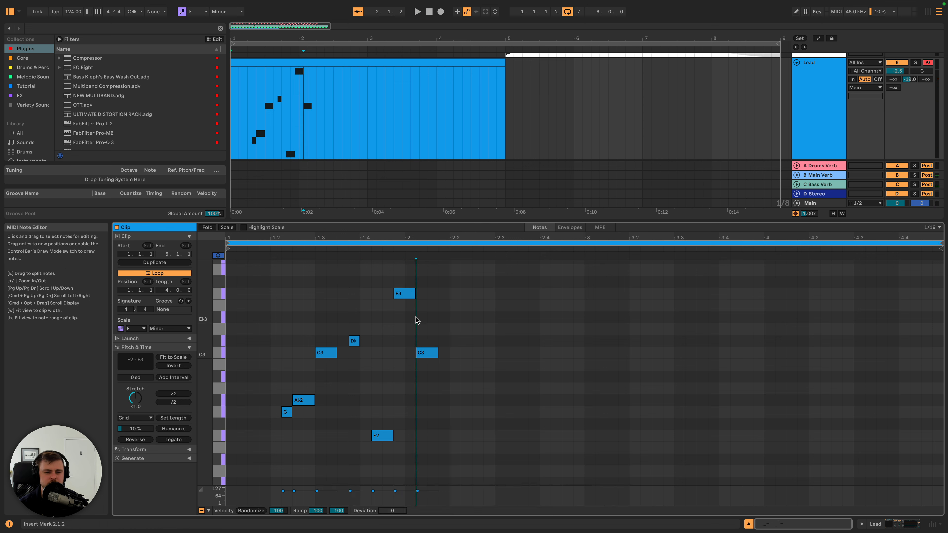
- Listen to the melody again and add an F2 note at 2.4.3, two sixteenths long
left_click(426, 353)
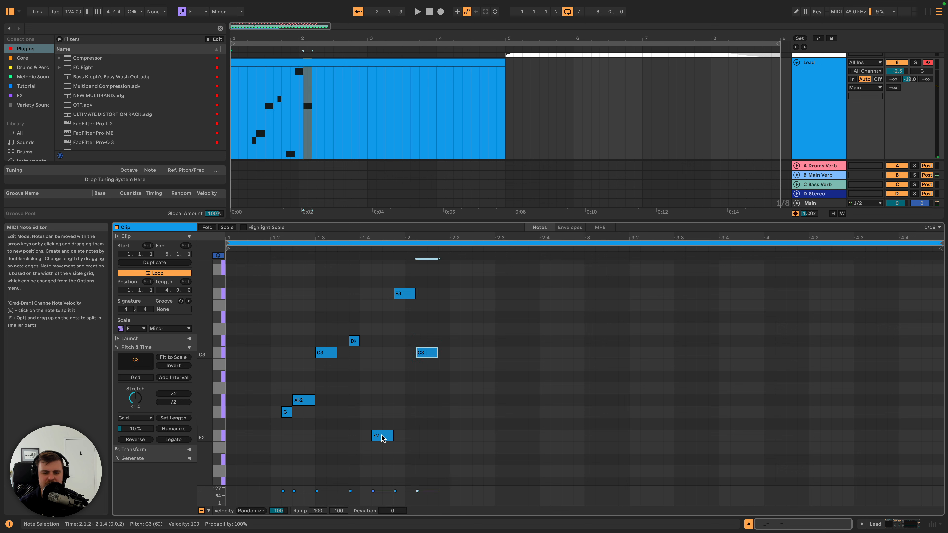
key("space")
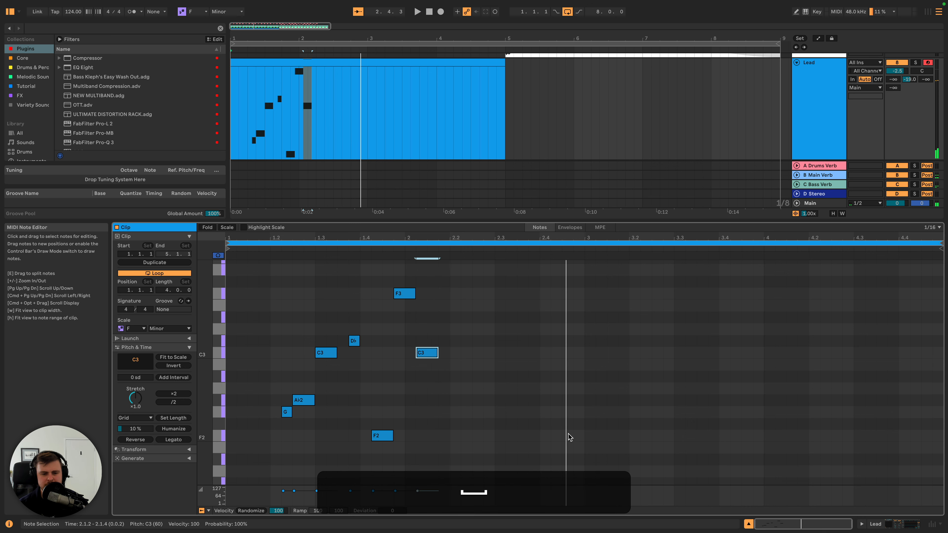
double_click(566, 436)
left_click_drag(566, 438, 581, 439)
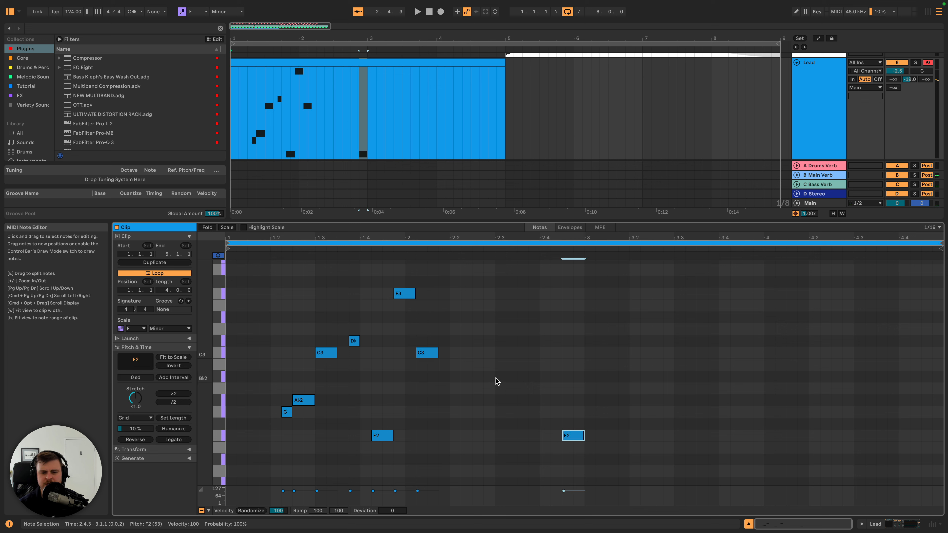
- Add an A♭2 note at 2.3.1 and a G2 note at 2.3.4, each two sixteenths long, and audition the descending phrase
double_click(499, 412)
left_click_drag(500, 414, 551, 413)
double_click(532, 414)
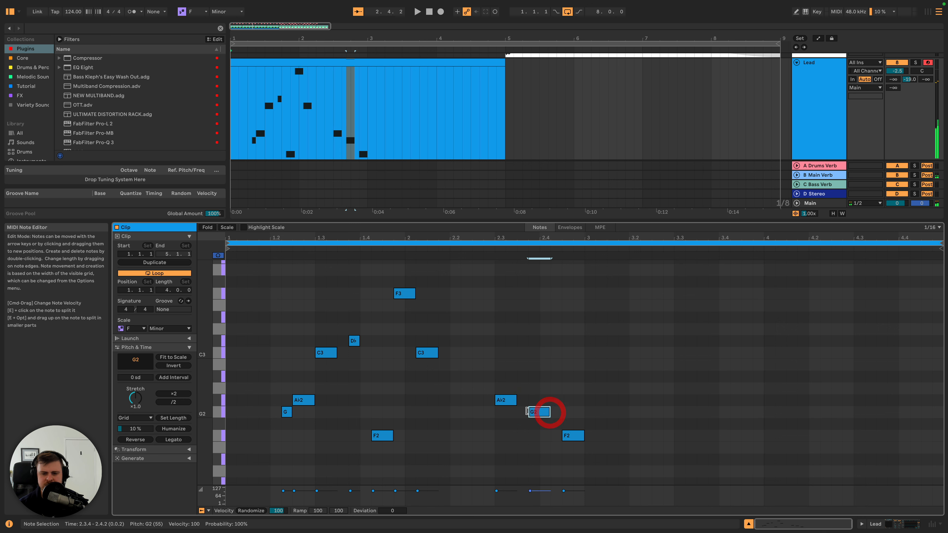
left_click(508, 402)
left_click(535, 412)
left_click(577, 438)
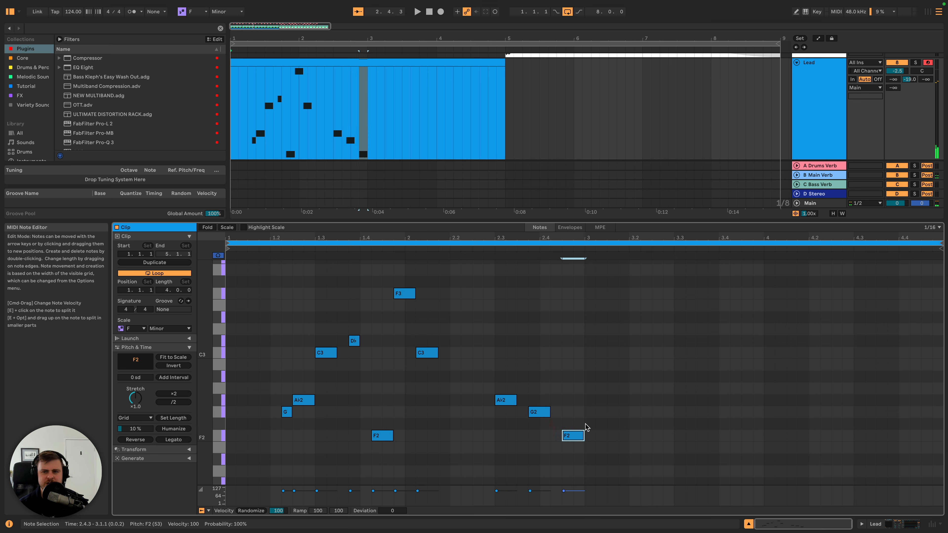
- Play the melody back and move the last F2 note from the end of bar 2 to 3.1.1
scroll(451, 101, "up", 6)
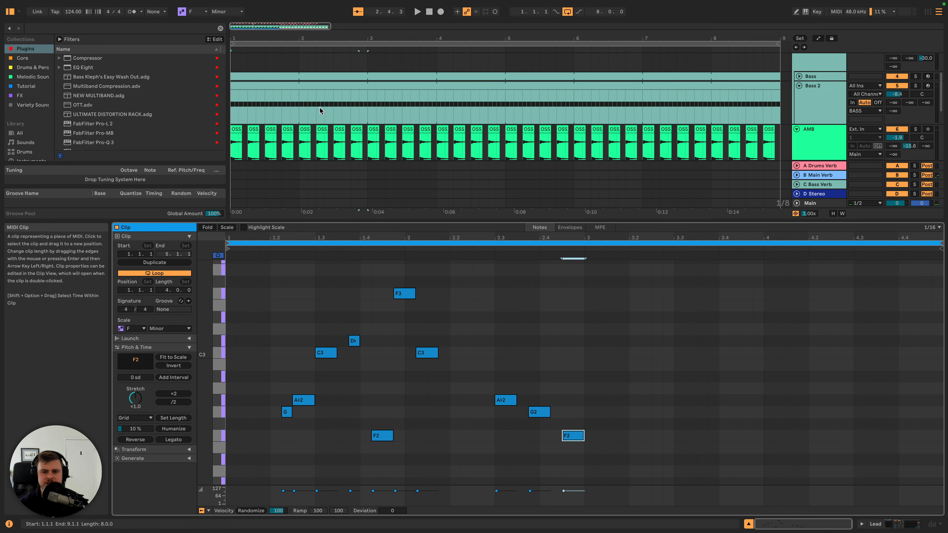
scroll(502, 329, "down", 3)
scroll(522, 110, "down", 6)
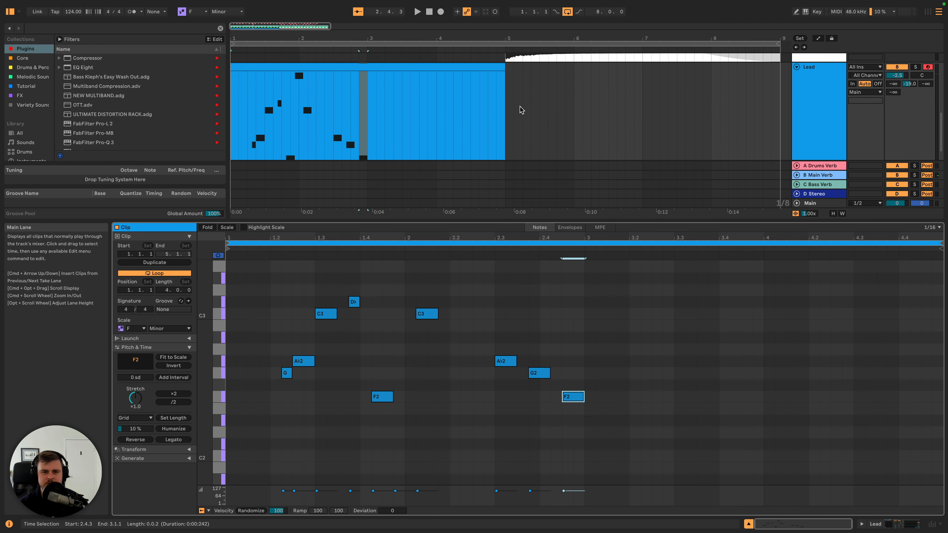
scroll(521, 110, "down", 2)
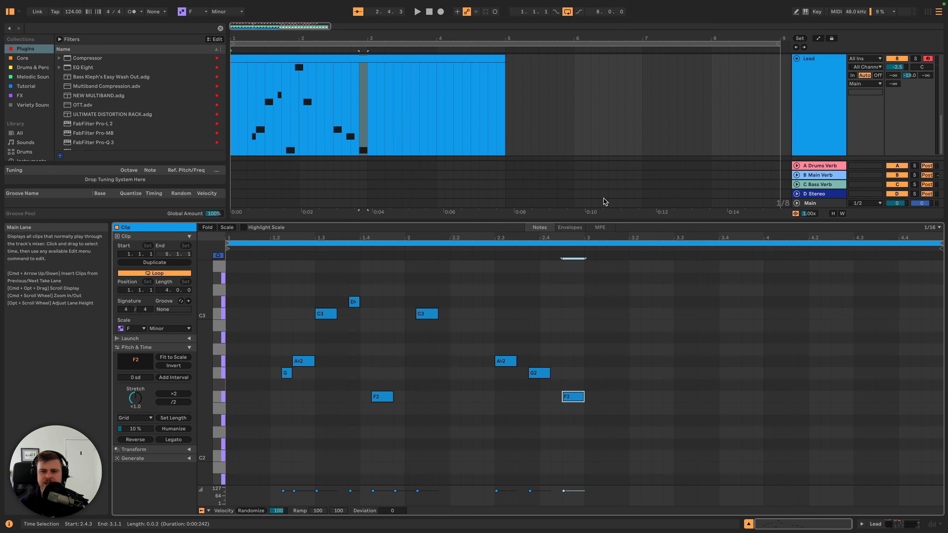
key("space")
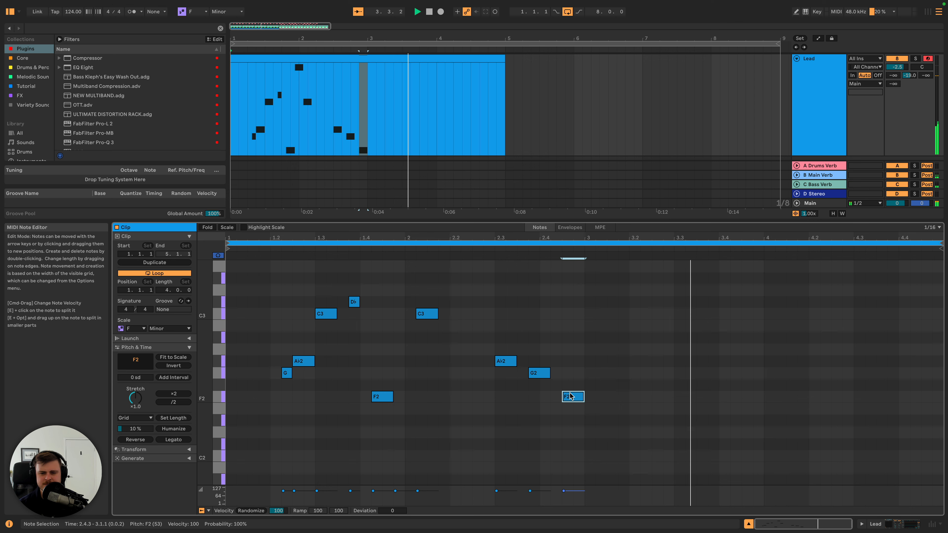
key("space")
left_click_drag(570, 396, 592, 400)
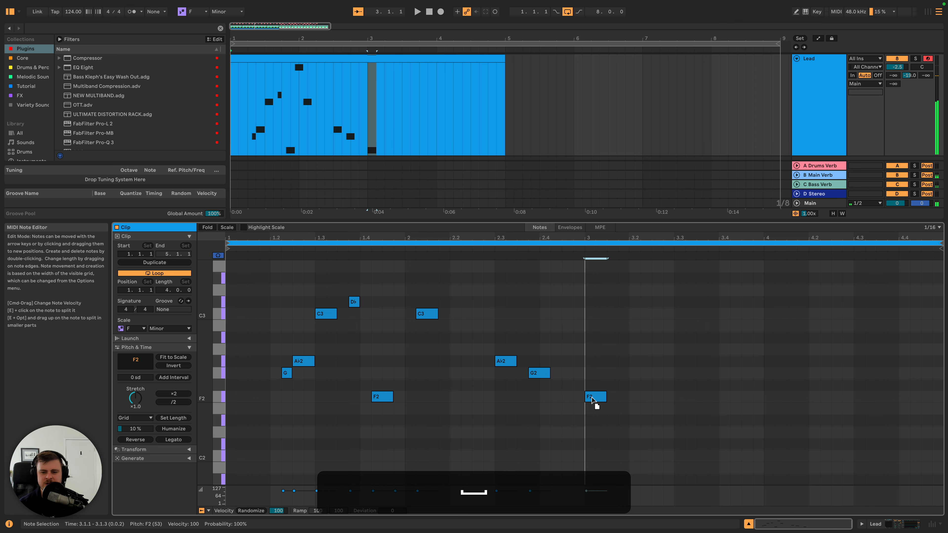
left_click(592, 400)
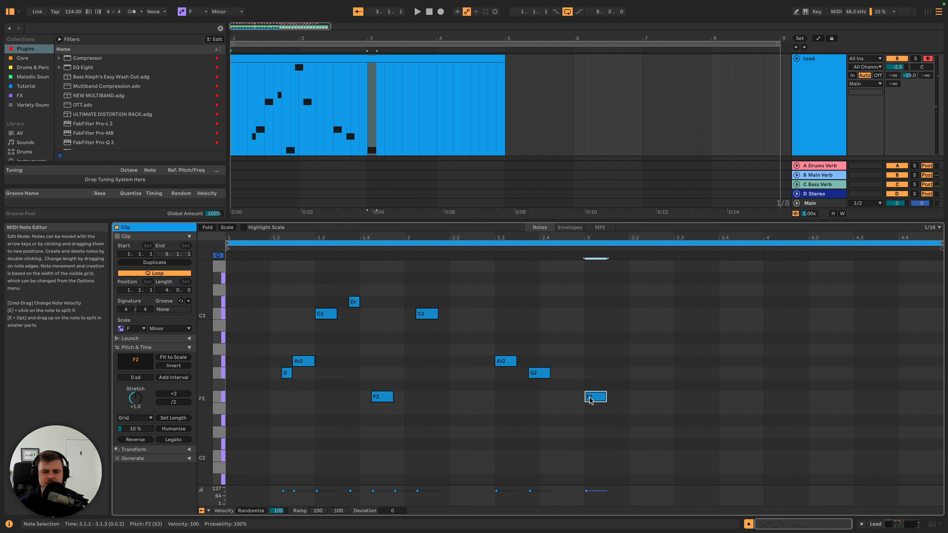
- Apply the Ornament transformation to the A♭2 and G2 notes in bar 2, with Grace notes on and Flam off
left_click_drag(498, 346, 541, 383)
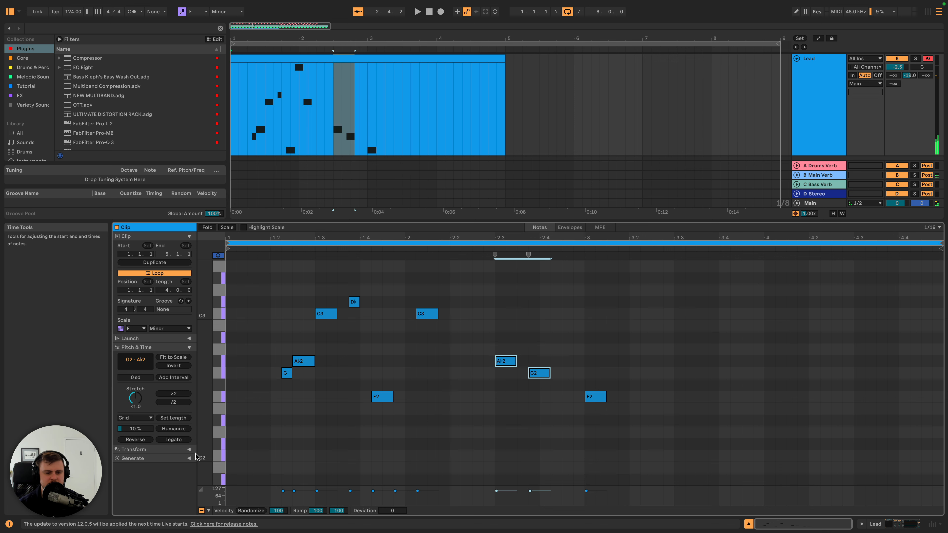
left_click(189, 449)
scroll(138, 405, "down", 2)
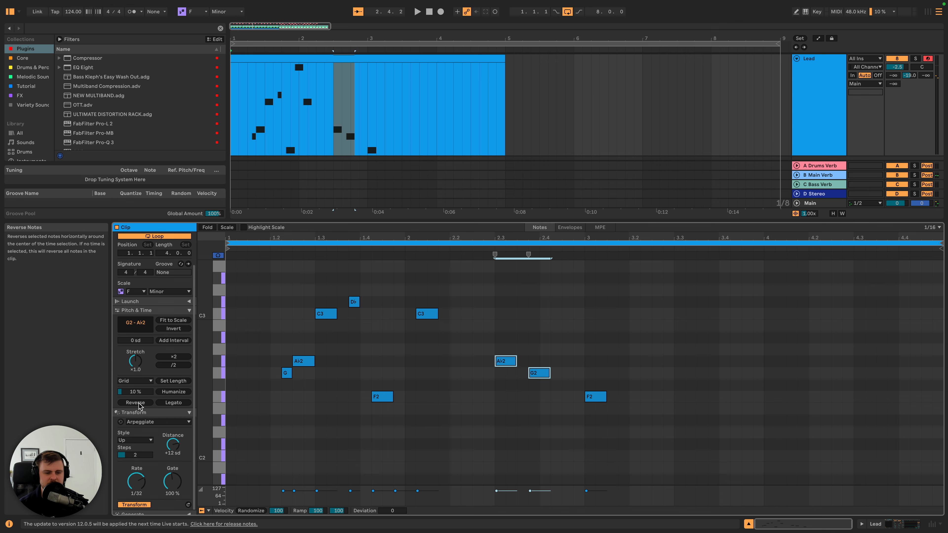
scroll(139, 404, "down", 1)
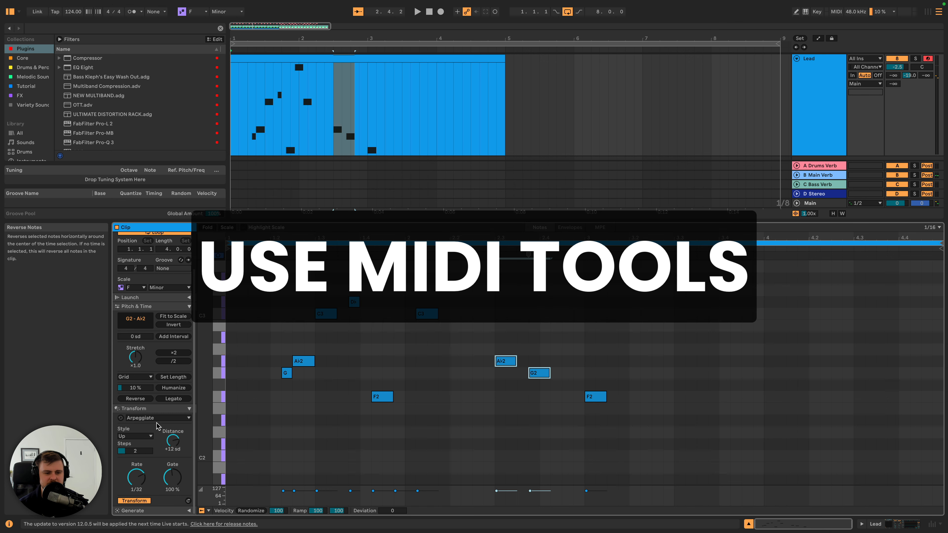
left_click(183, 418)
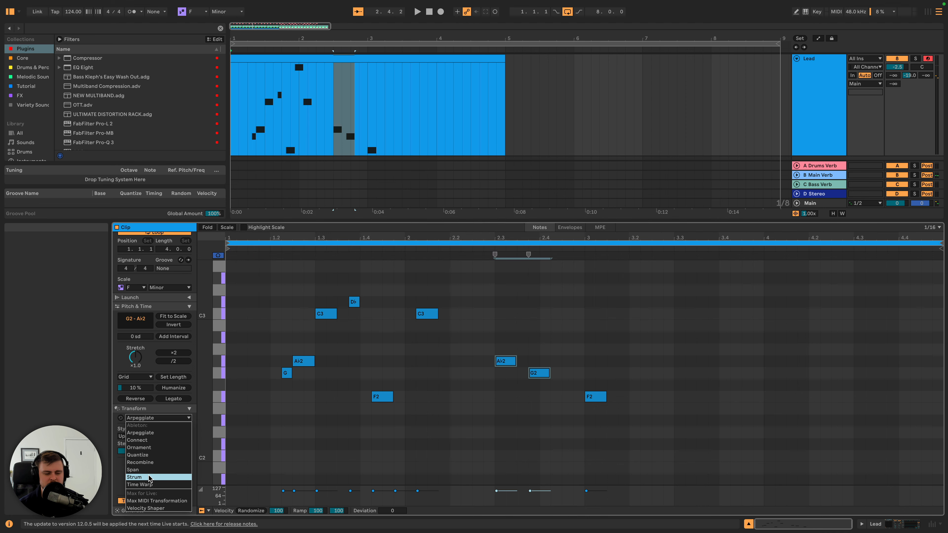
left_click(147, 448)
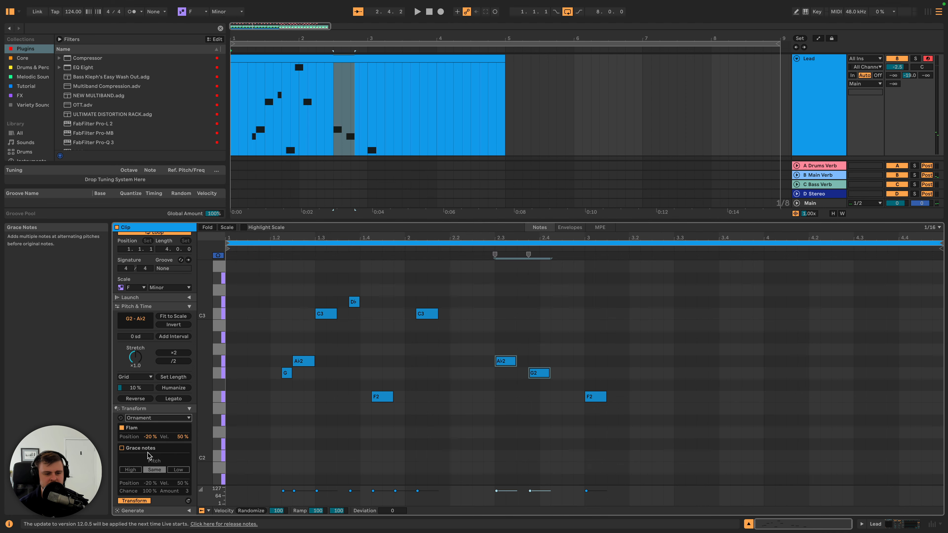
left_click(121, 449)
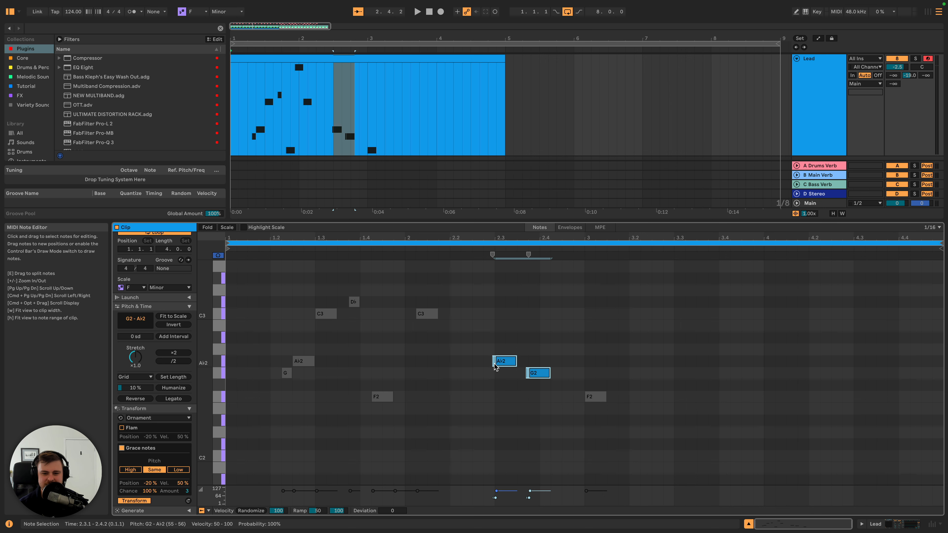
- Audition the grace notes, set their velocity to 100%, and listen again from 2.1.4
key("space")
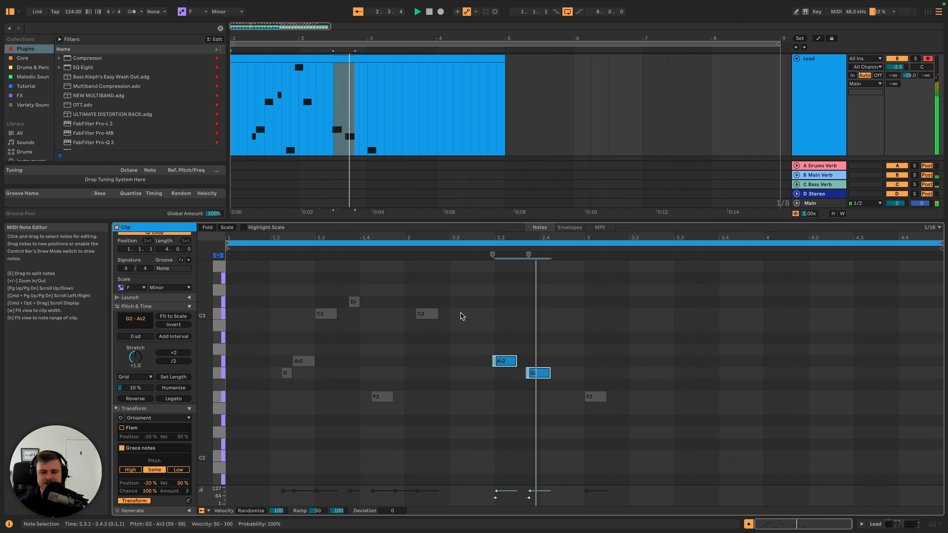
key("space")
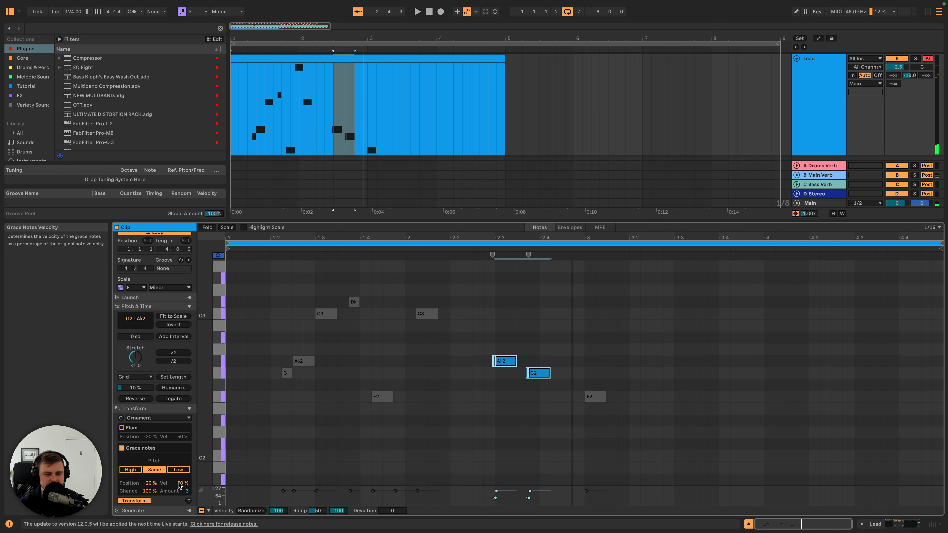
left_click_drag(180, 486, 180, 448)
key("space")
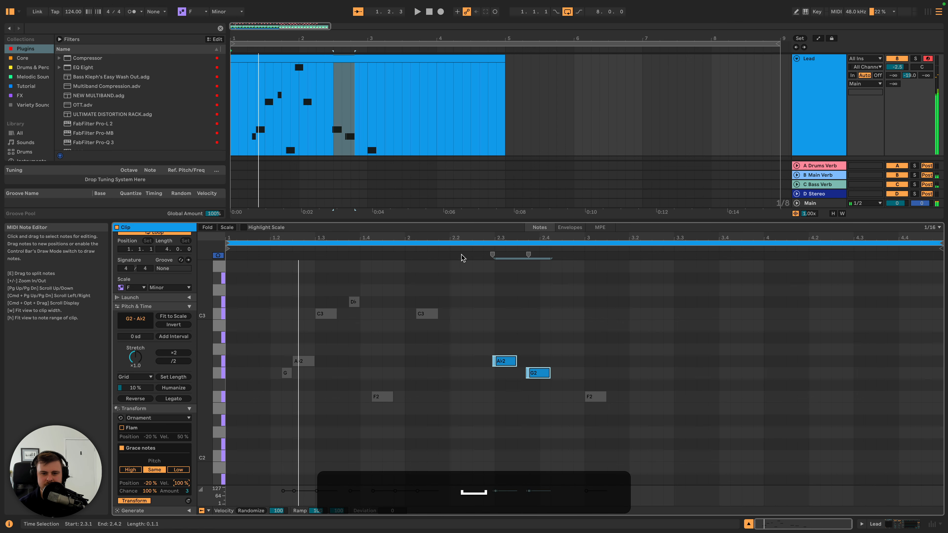
left_click(446, 254)
key("space")
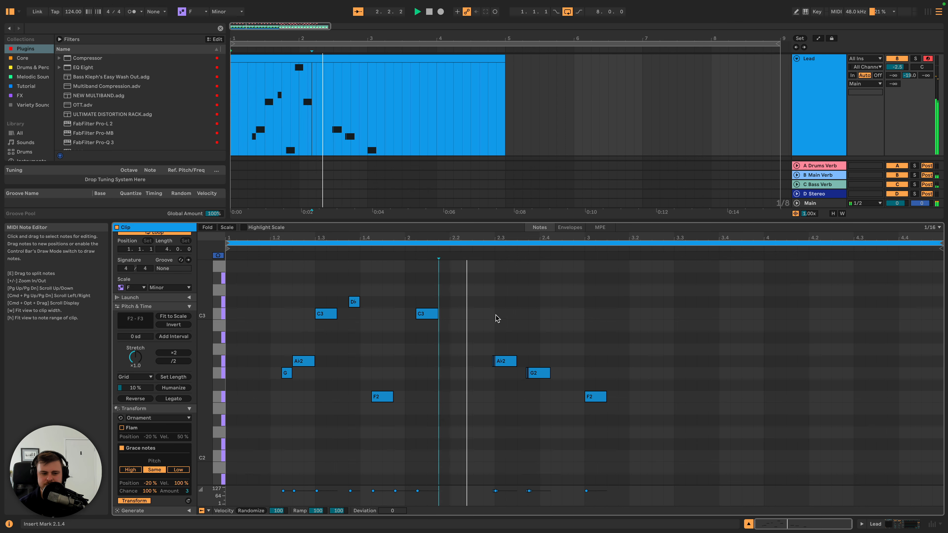
key("space")
- Set the grace notes on the bar 2 A♭2 and G2 to amount 10, position -100% and High pitch, and audition them
left_click_drag(478, 329, 560, 385)
left_click_drag(186, 491, 186, 473)
left_click_drag(148, 484, 148, 514)
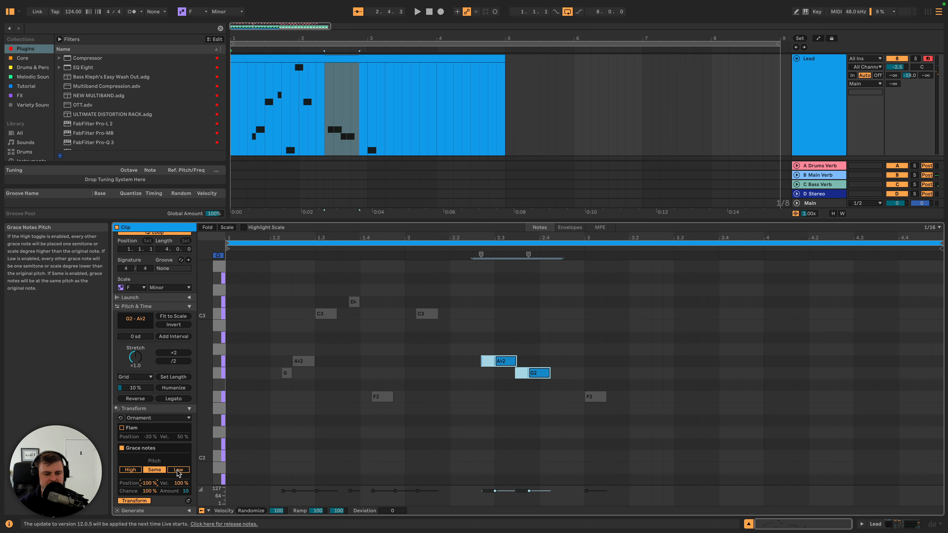
left_click(131, 470)
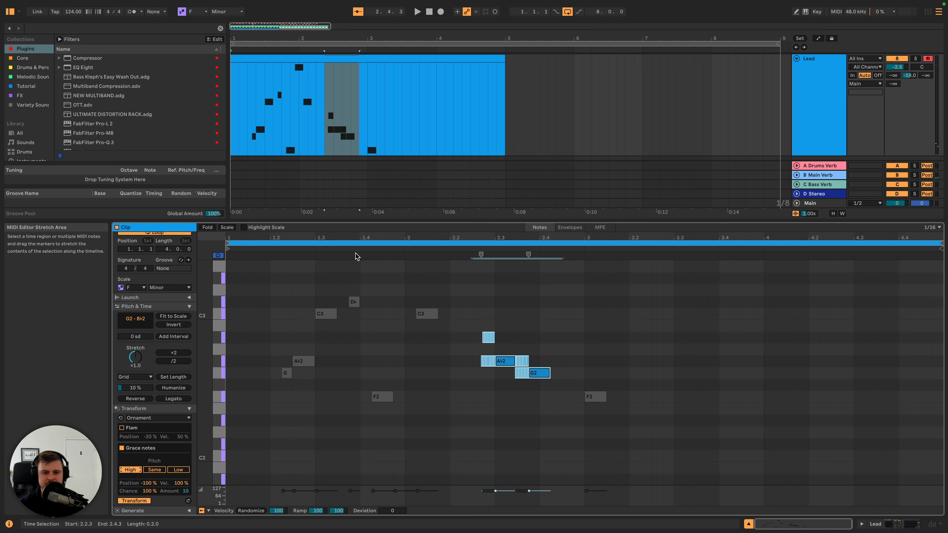
key("space")
key("space")
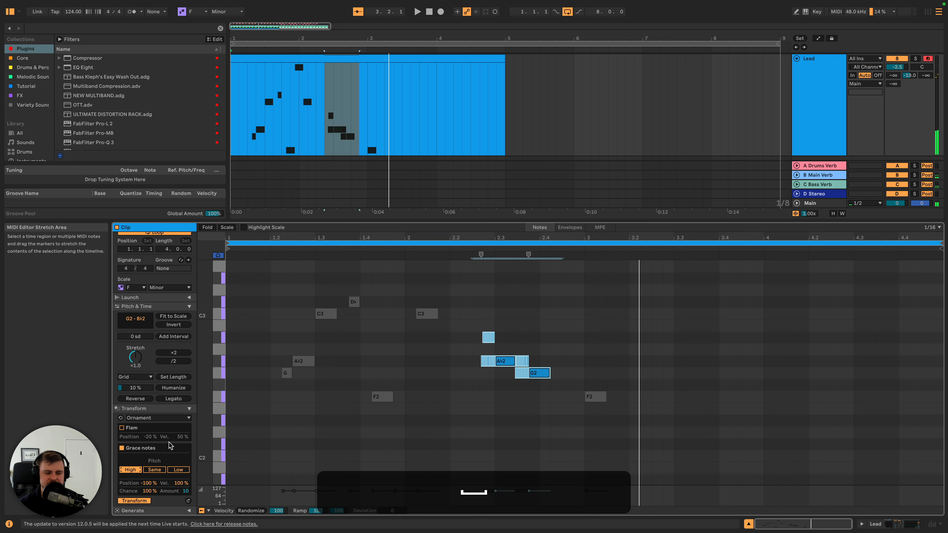
- Change the grace notes' position to -60% and their pitch to Low
left_click_drag(149, 483, 149, 475)
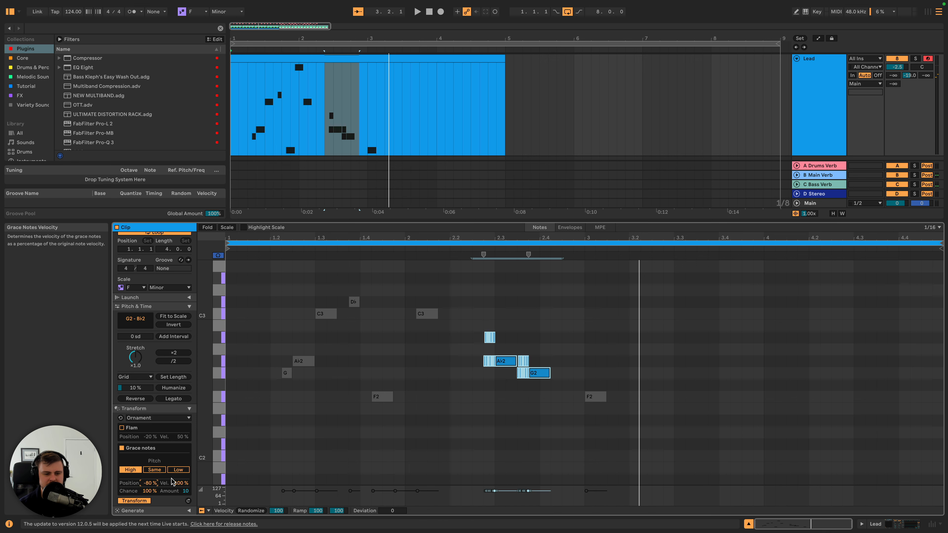
left_click(176, 470)
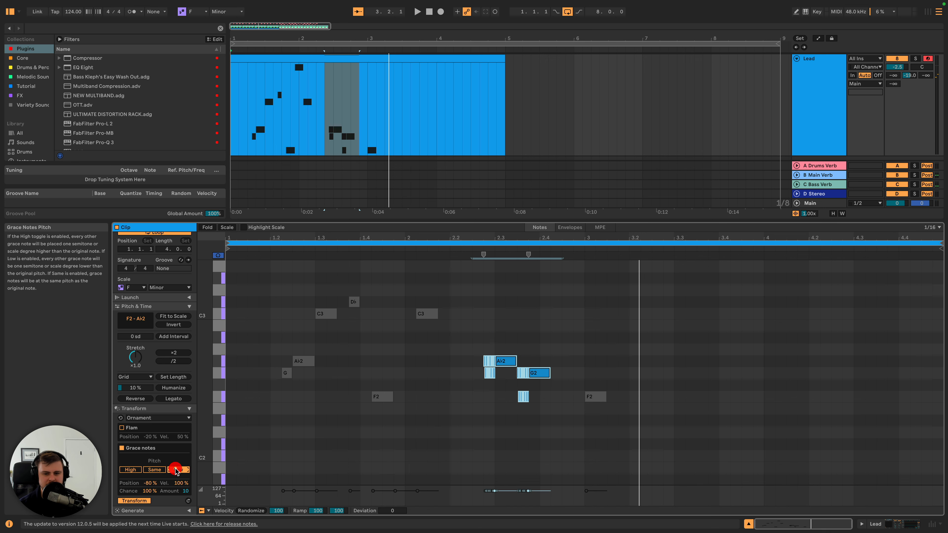
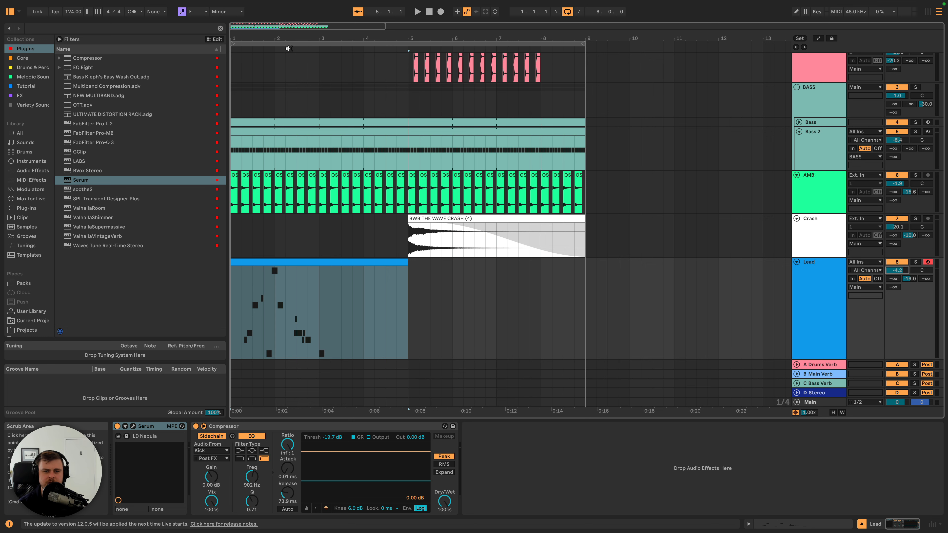
- Show the automation lanes, audition the Bass 2 cutoff automation from bar 4, and hide the lanes again
left_click(808, 148)
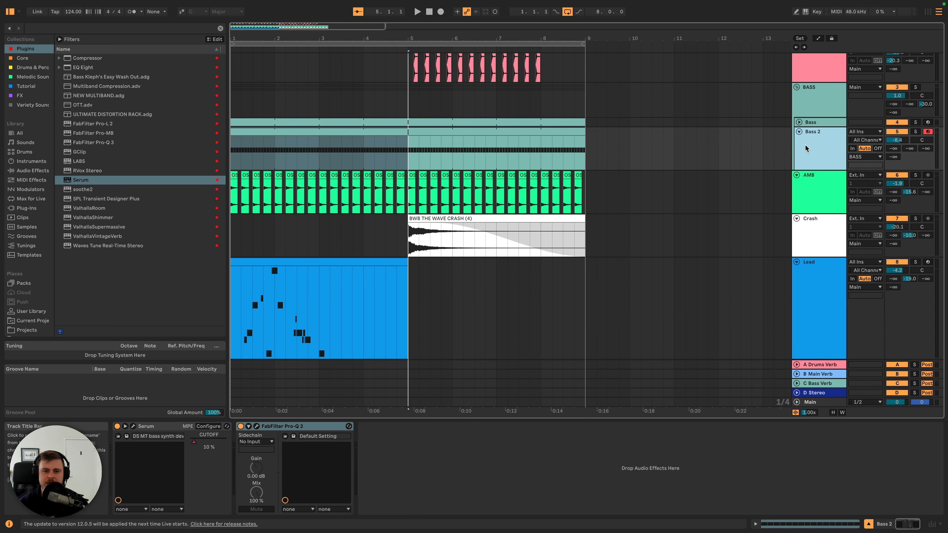
key("a")
left_click(362, 146)
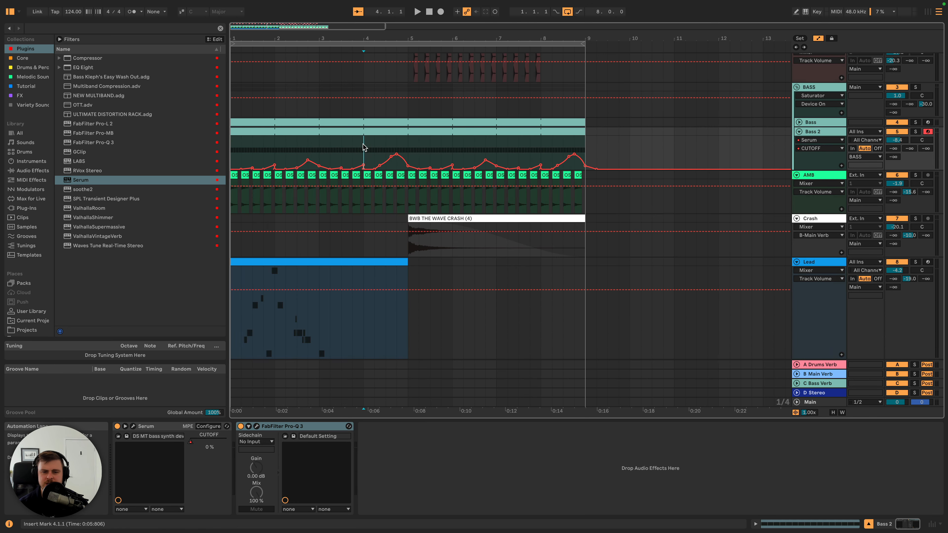
key("space")
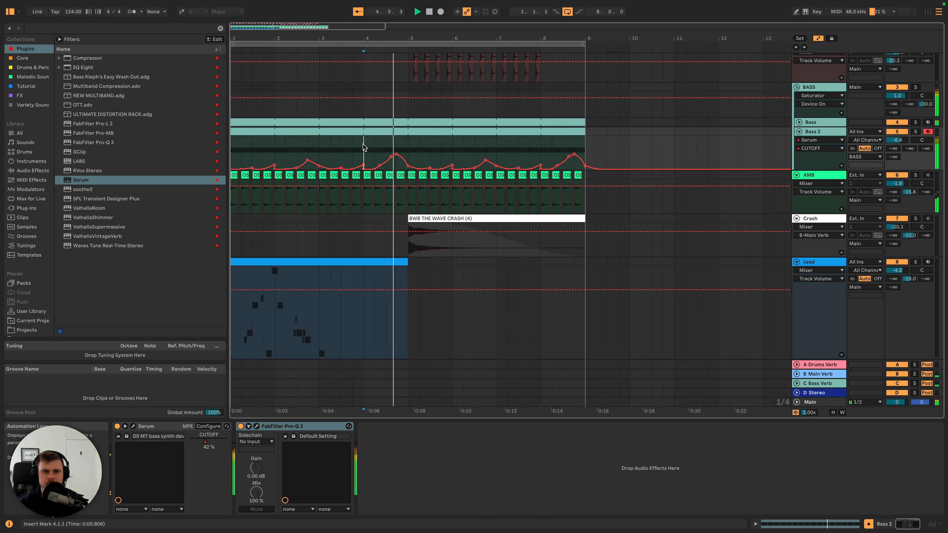
key("space")
left_click(271, 275)
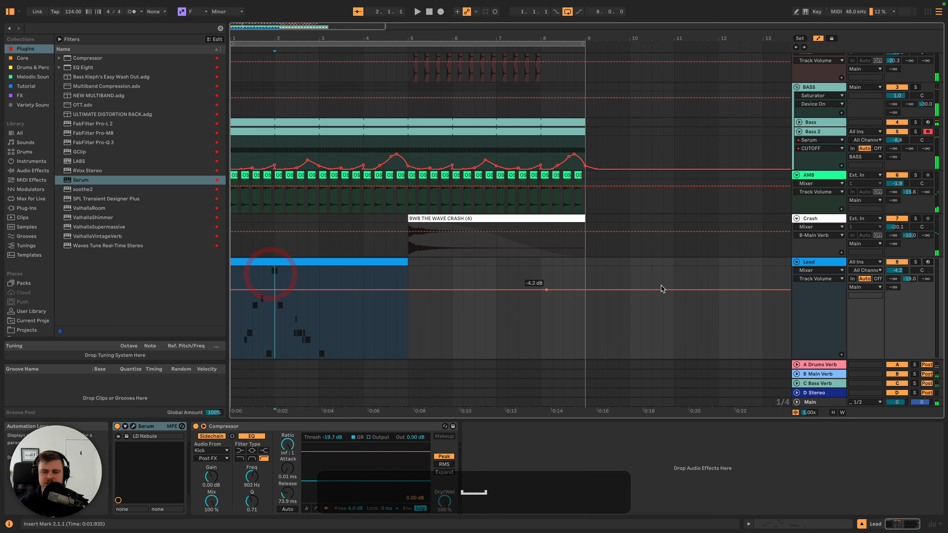
key("a")
- Open the Lead track's MIDI clip and audition the grace notes around beat 2.3
double_click(321, 261)
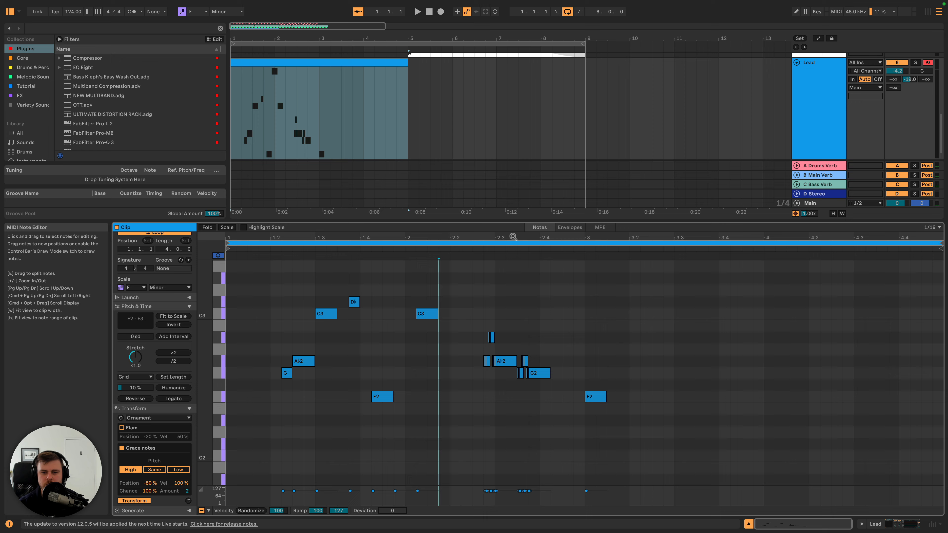
left_click_drag(509, 238, 509, 261)
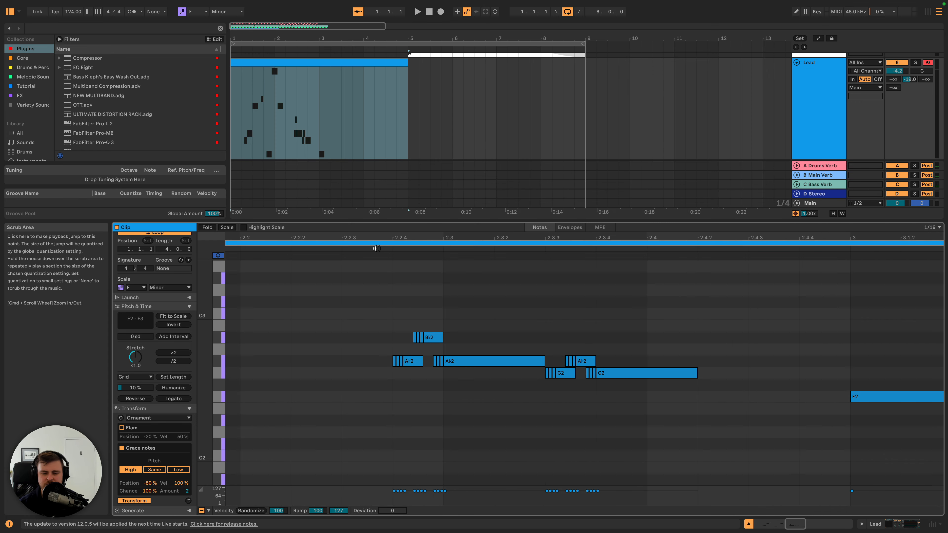
left_click(376, 249)
key("space")
- Delete the extra stacked grace notes before the bar 2 A♭2 and G2, keeping one note per pitch, and audition the phrase
left_click_drag(257, 370, 268, 362)
key("BackSpace")
left_click_drag(278, 347, 288, 338)
key("BackSpace")
left_click_drag(298, 370, 308, 362)
key("BackSpace")
left_click_drag(411, 382, 459, 377)
key("BackSpace")
key("BackSpace")
key("BackSpace")
left_click(238, 248)
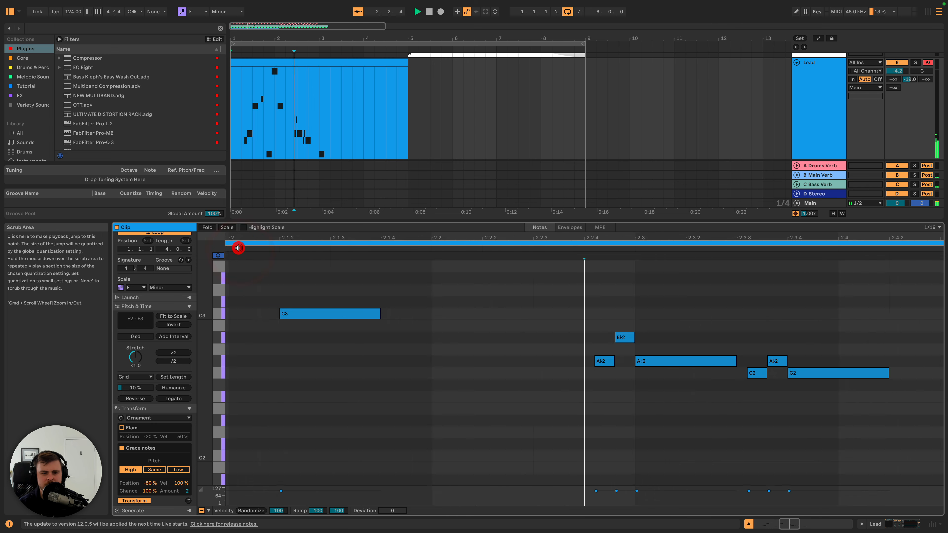
key("space")
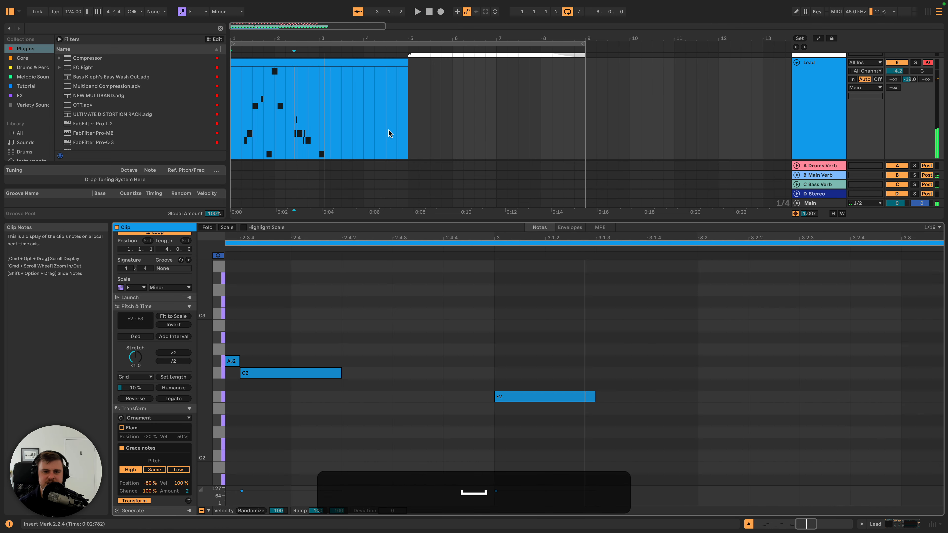
- Duplicate the four-bar Lead clip into bars 5 to 8 of the arrangement
double_click(835, 103)
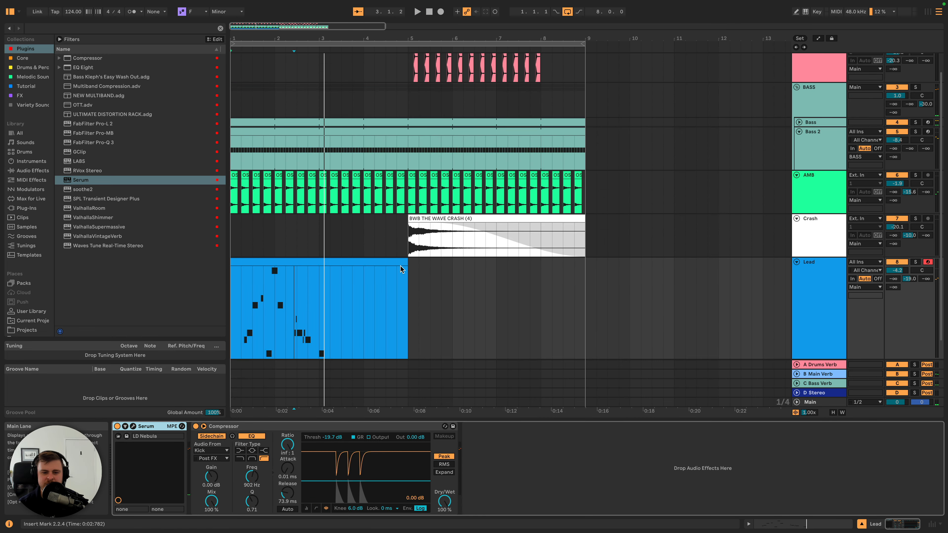
left_click(375, 265)
key("super+d")
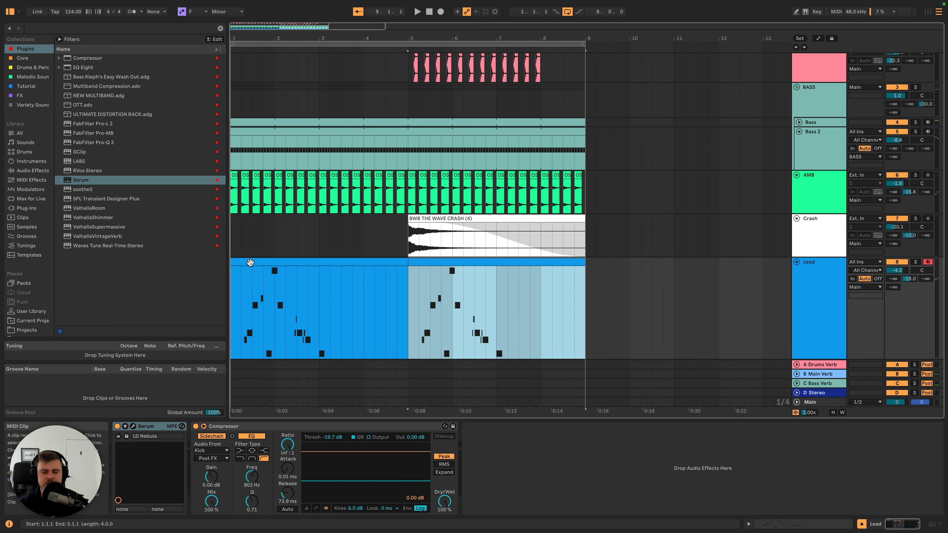
left_click_drag(319, 297, 411, 292)
- Delete the opening G2 note at 1.2.2 in the first Lead clip and audition the melody
double_click(321, 262)
left_click(287, 373)
key("Delete")
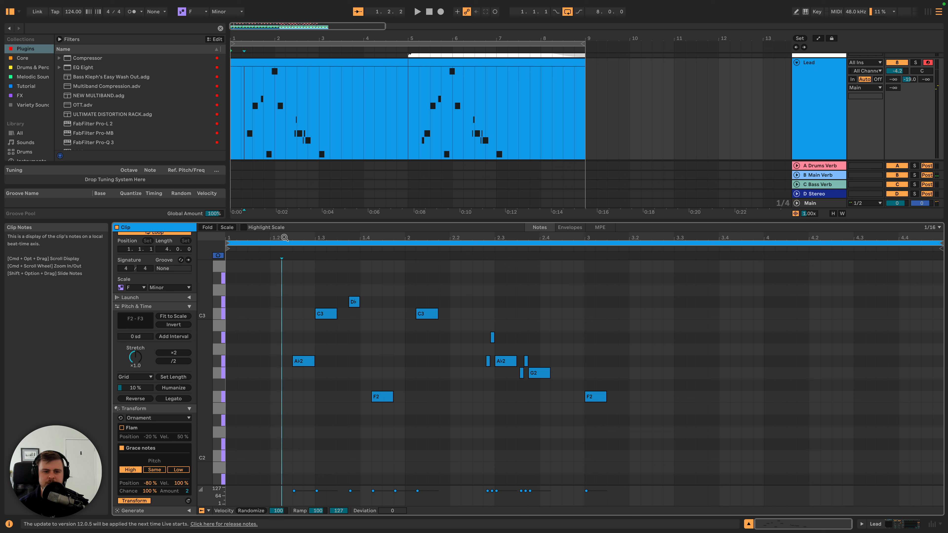
left_click(256, 250)
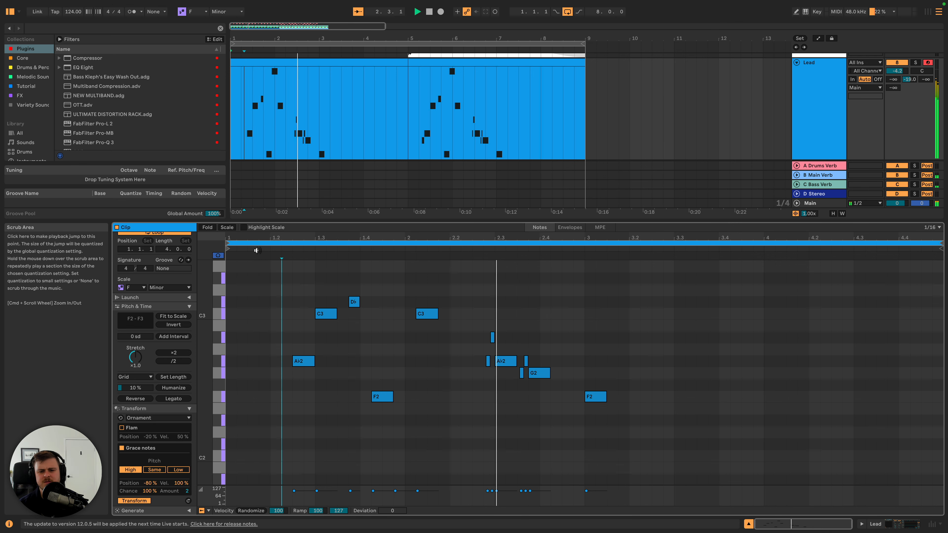
left_click(506, 331)
key("space")
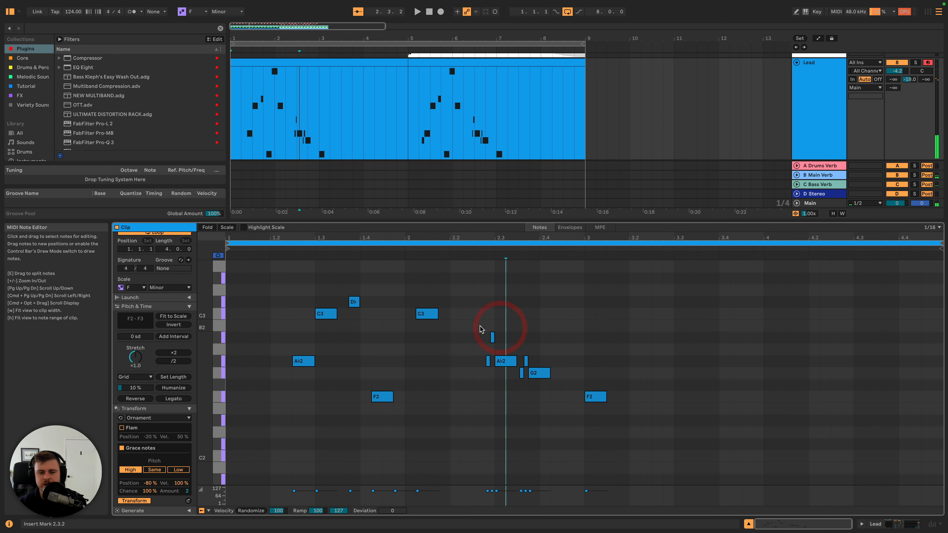
- Delete the grace notes before the bar 2 A♭2 and G2 in the first Lead clip and listen to the result
left_click_drag(480, 326, 524, 362)
key("BackSpace")
left_click(522, 384)
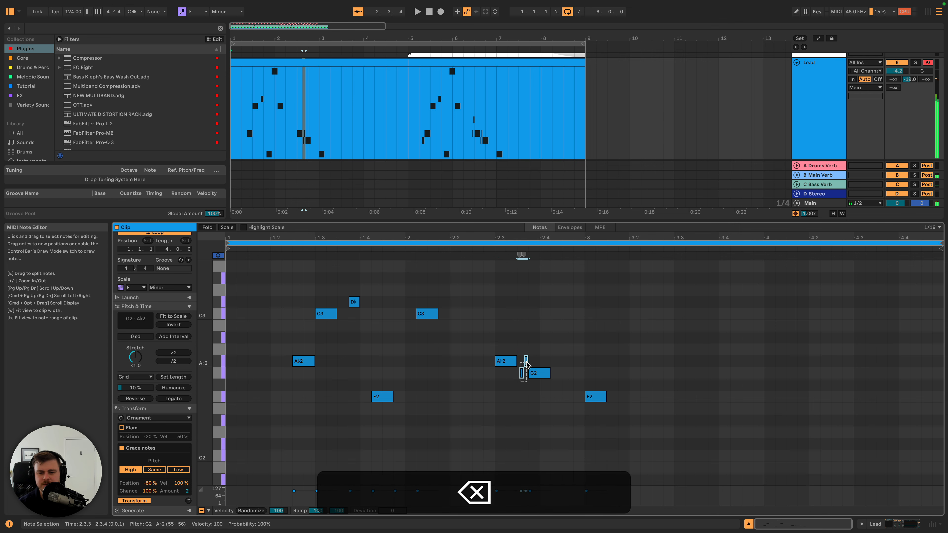
key("BackSpace")
left_click(280, 249)
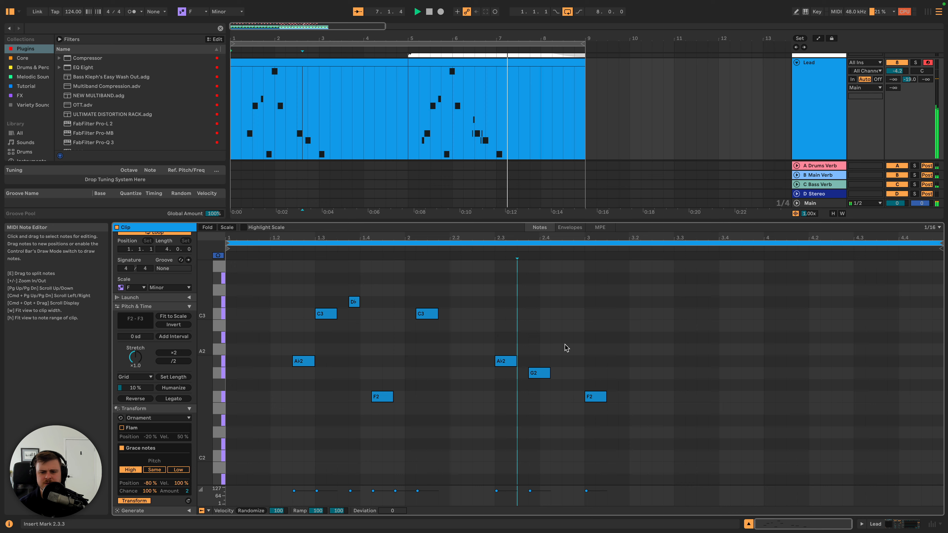
- Add an eighth-note F3 at 3.4.3 in the second Lead clip and audition it
left_click(520, 62)
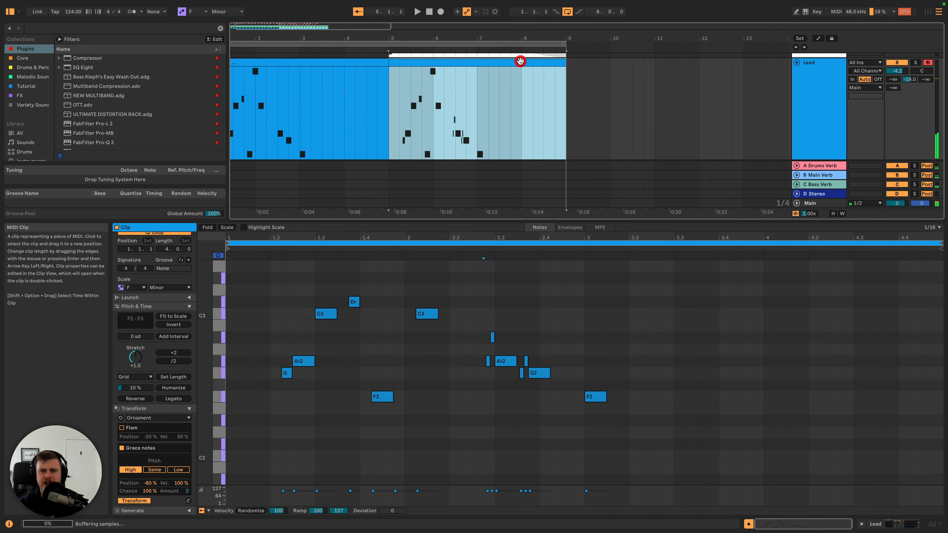
double_click(744, 397)
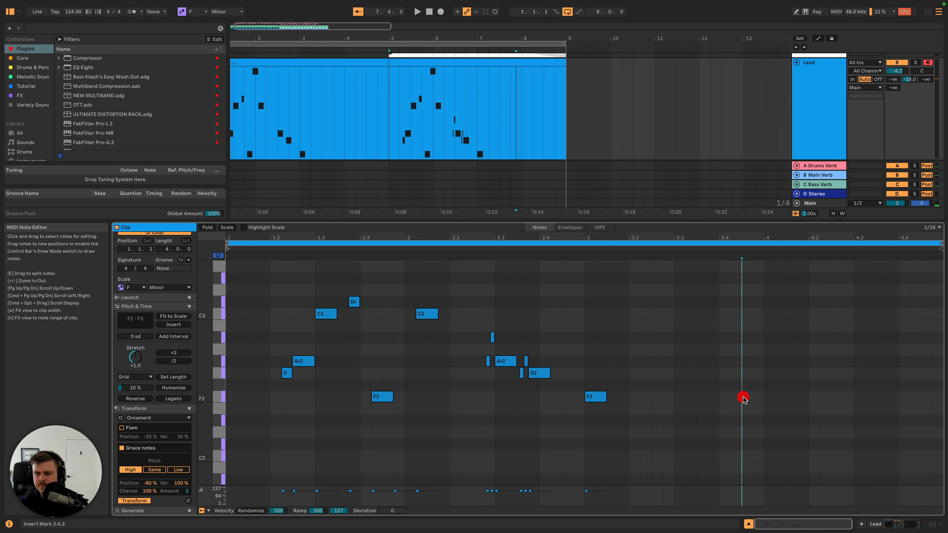
key("shift+Right")
key("shift+Right")
key("shift+Left")
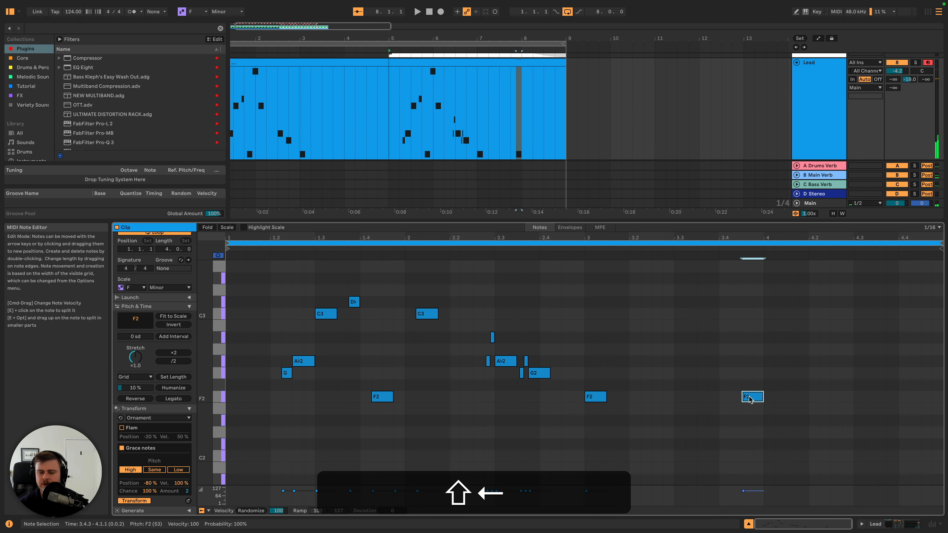
key("shift+Up")
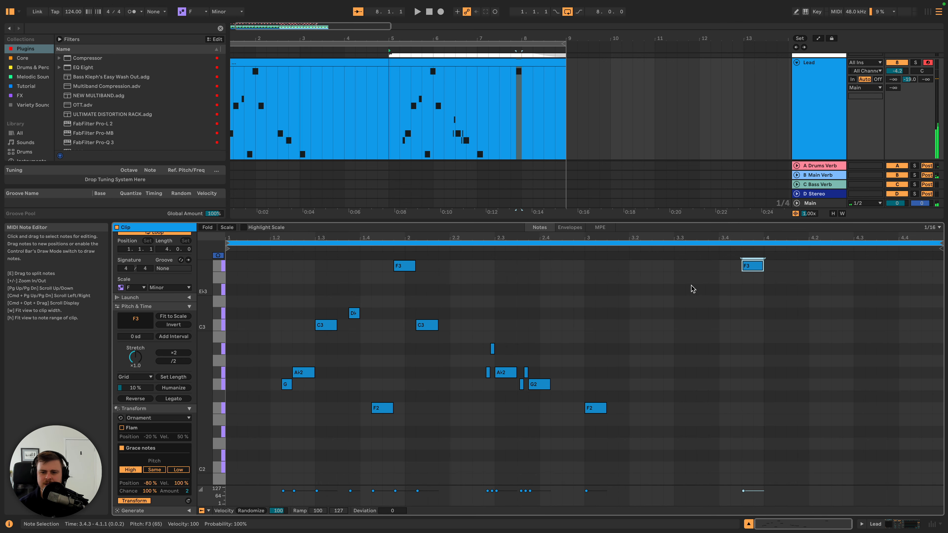
left_click(580, 255)
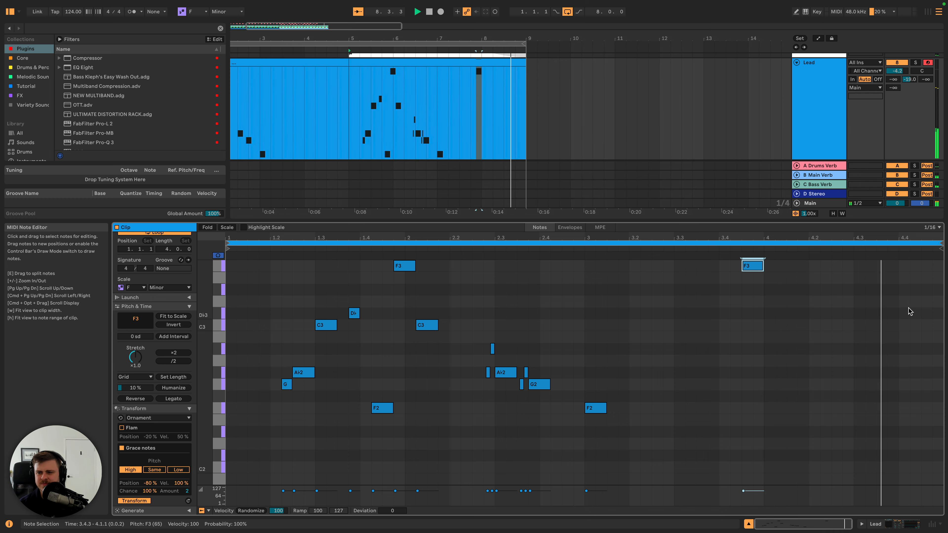
key("space")
- Add eighth notes A♭3 and G3 across the last beat of bar 4 in the second Lead clip
scroll(895, 311, "up", 3)
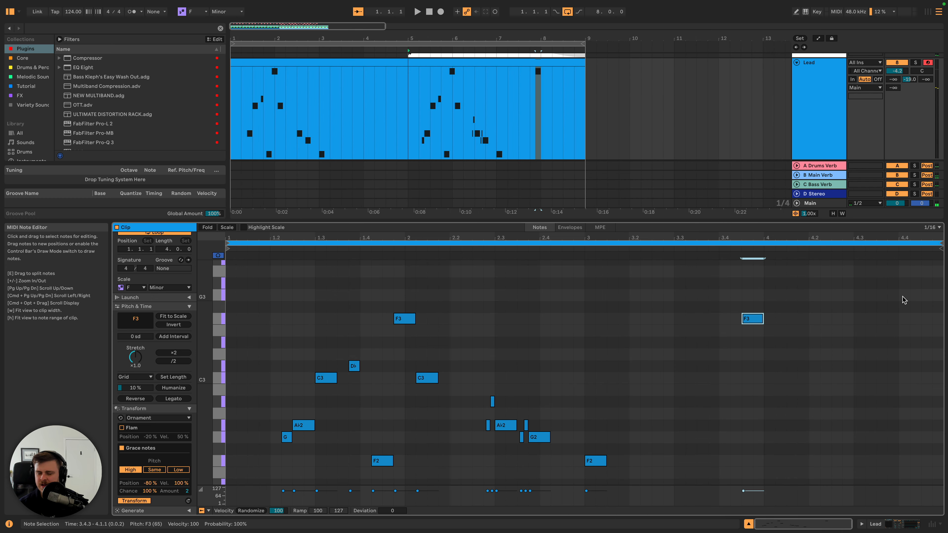
double_click(905, 284)
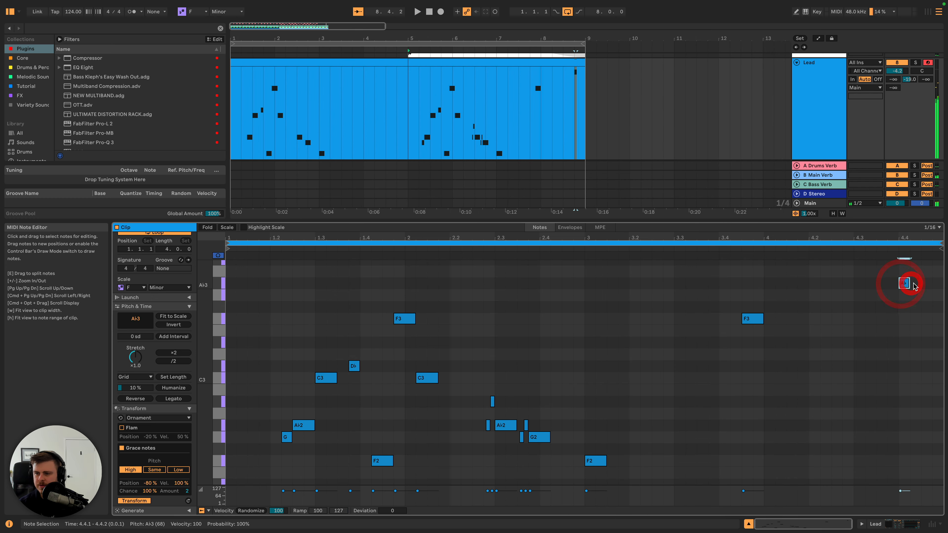
left_click_drag(911, 284, 938, 298)
double_click(924, 297)
- Try the Time Warp and Ornament transformations on the closing A♭3 and G3 notes
left_click(185, 418)
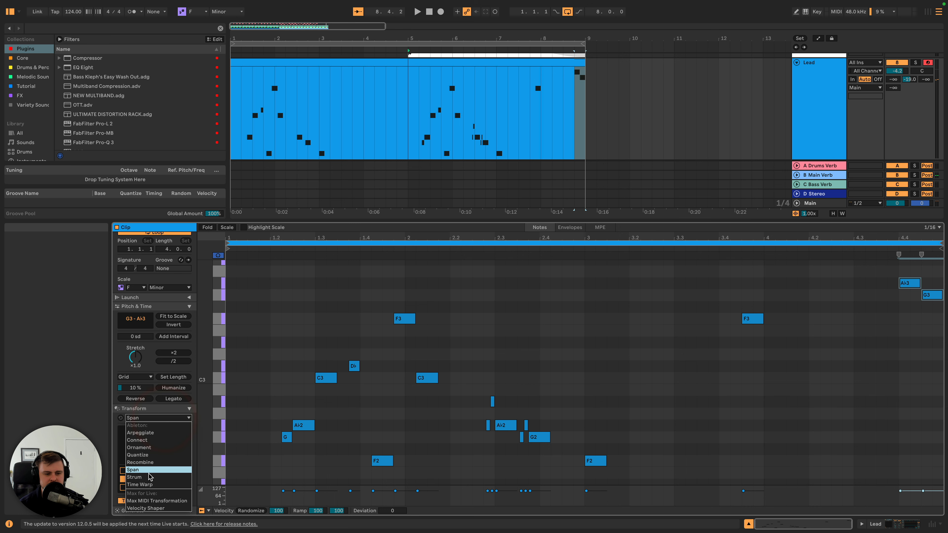
left_click(148, 487)
left_click_drag(186, 450, 159, 451)
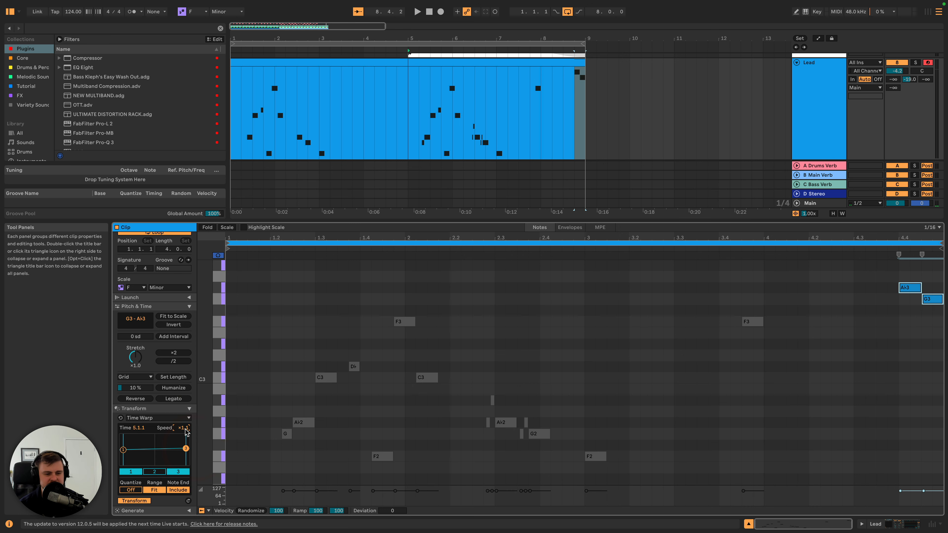
left_click(175, 418)
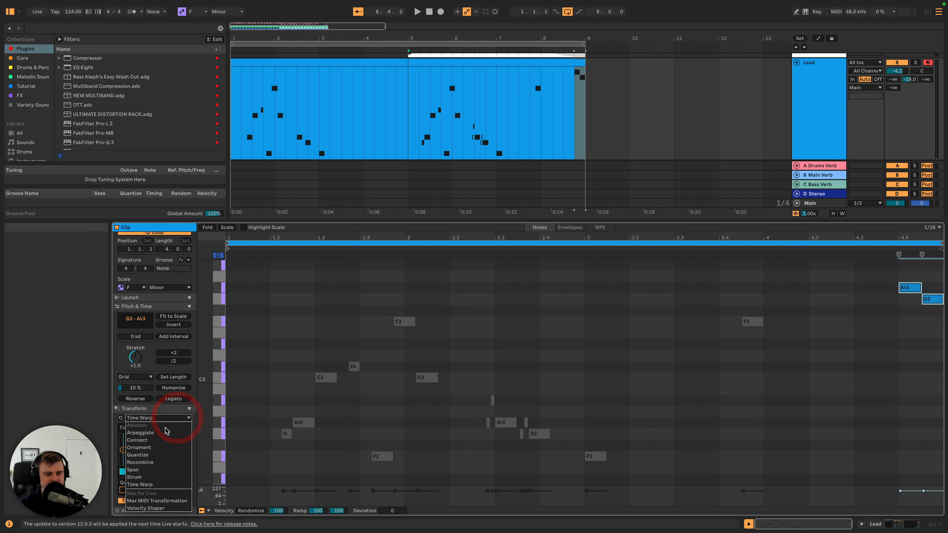
left_click(144, 448)
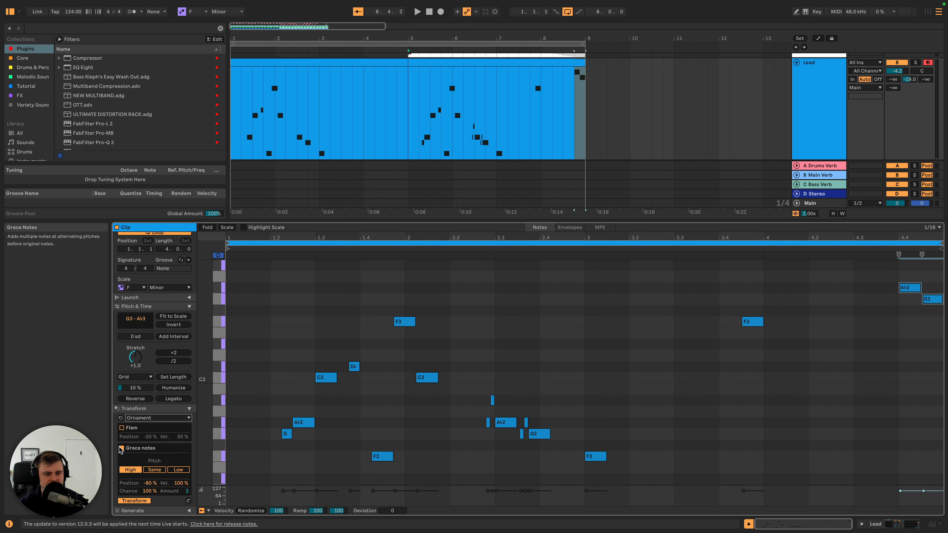
- Apply the Arpeggiate transformation to the closing A♭3 and G3 notes with distance -12 sd, 1 step and rate 1/8
left_click(158, 418)
left_click(143, 428)
left_click_drag(173, 441, 173, 468)
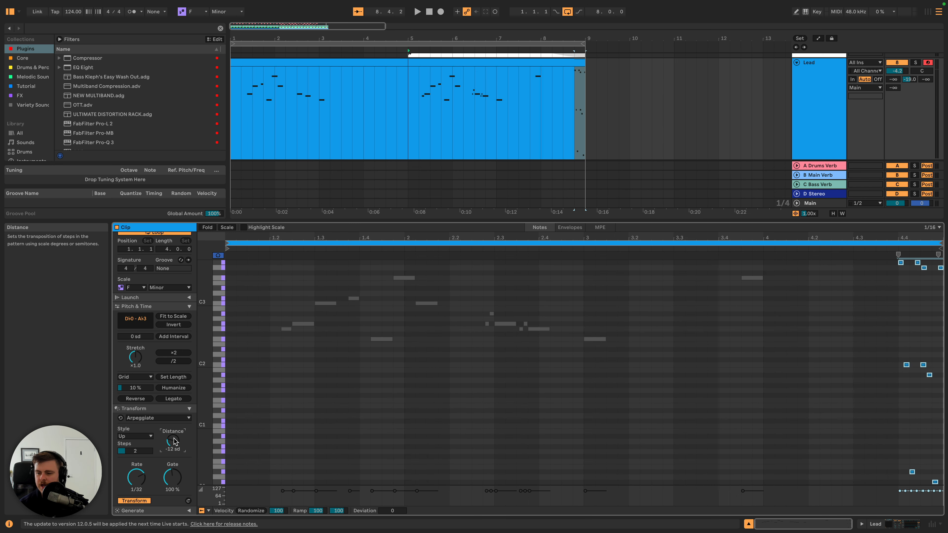
left_click_drag(135, 451, 138, 491)
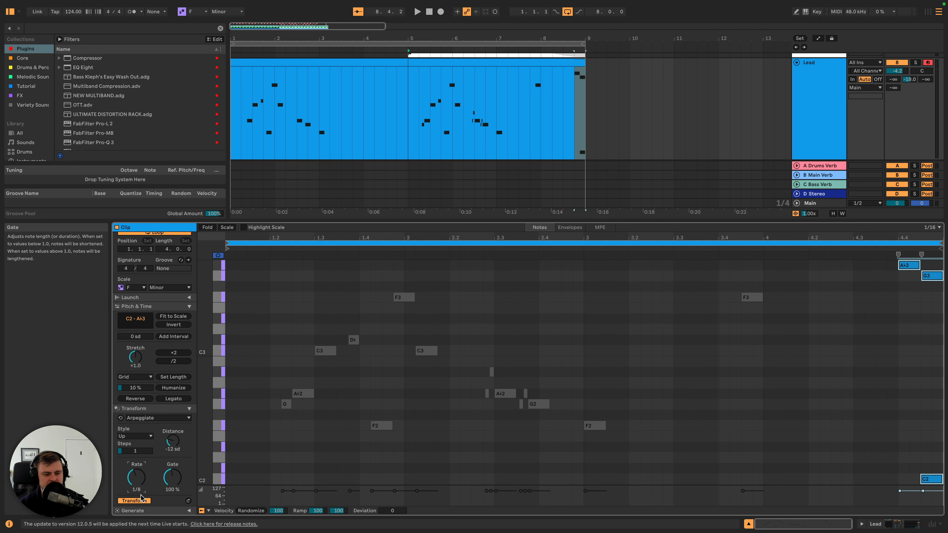
- Change the arpeggio style to Pinky Up and its rate to 1/16, and audition the end of the clip
left_click(142, 436)
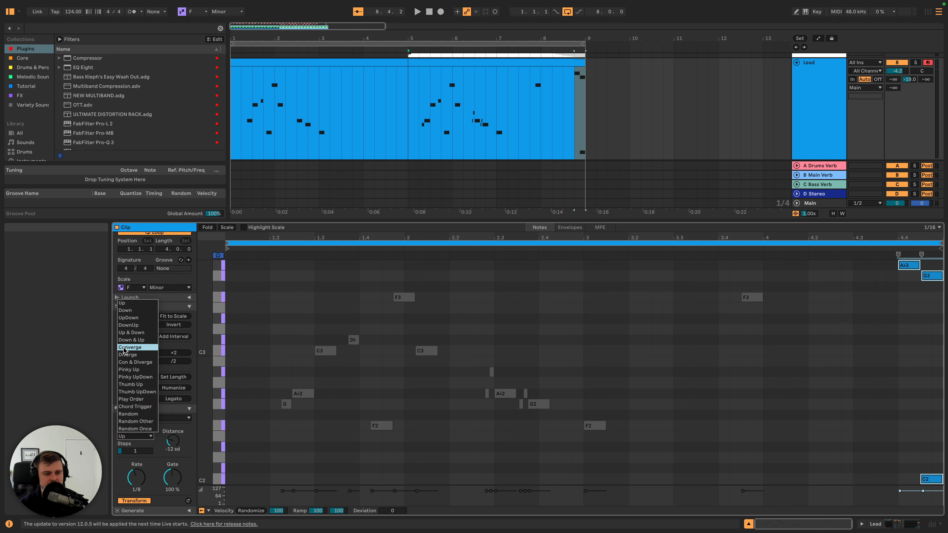
left_click(132, 370)
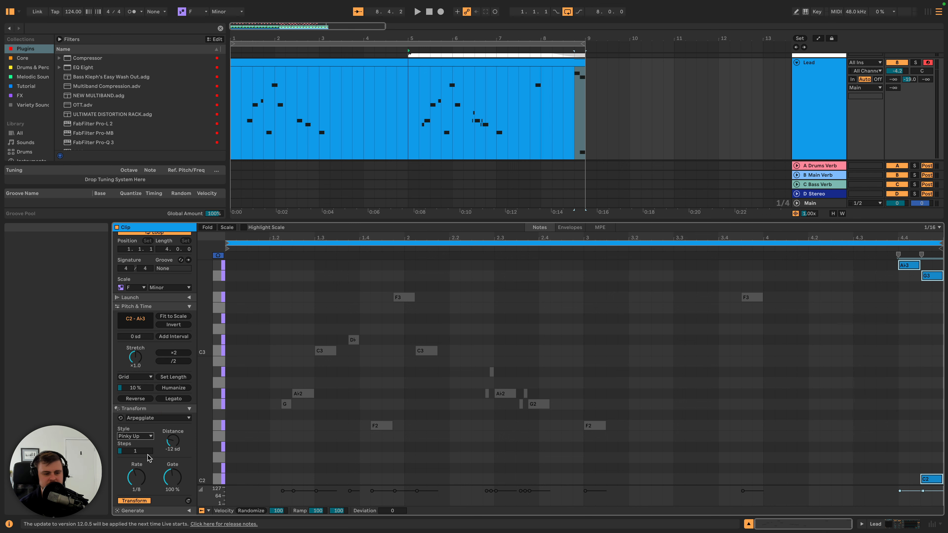
left_click_drag(136, 478, 137, 472)
left_click(853, 251)
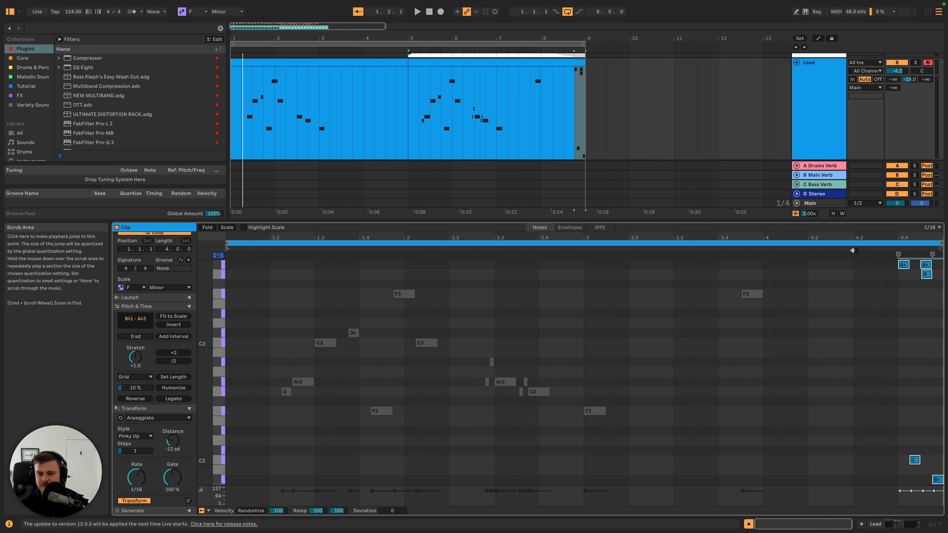
left_click(737, 251)
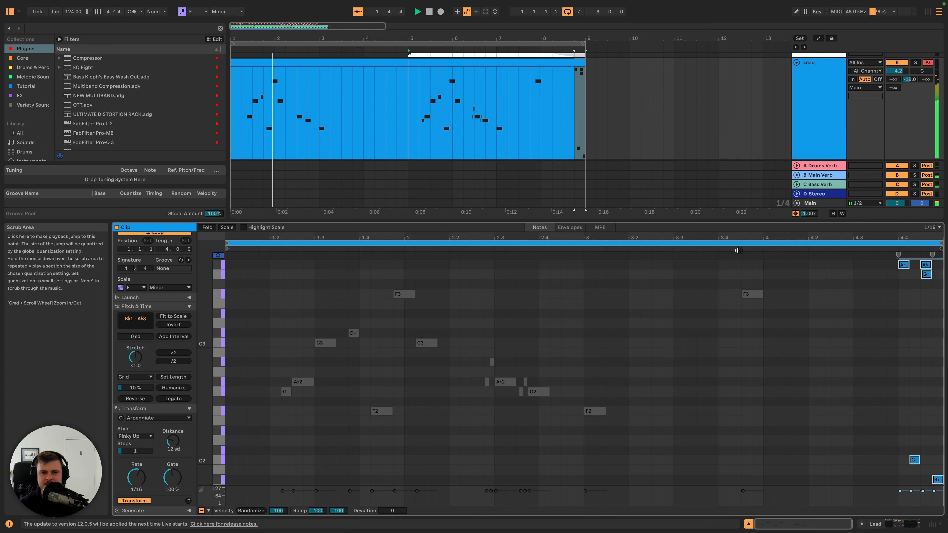
- Raise the Lead track's volume to -3.1 dB, listen in the full arrangement, and select the second Lead clip
left_click_drag(895, 71, 895, 68)
key("shift+Tab")
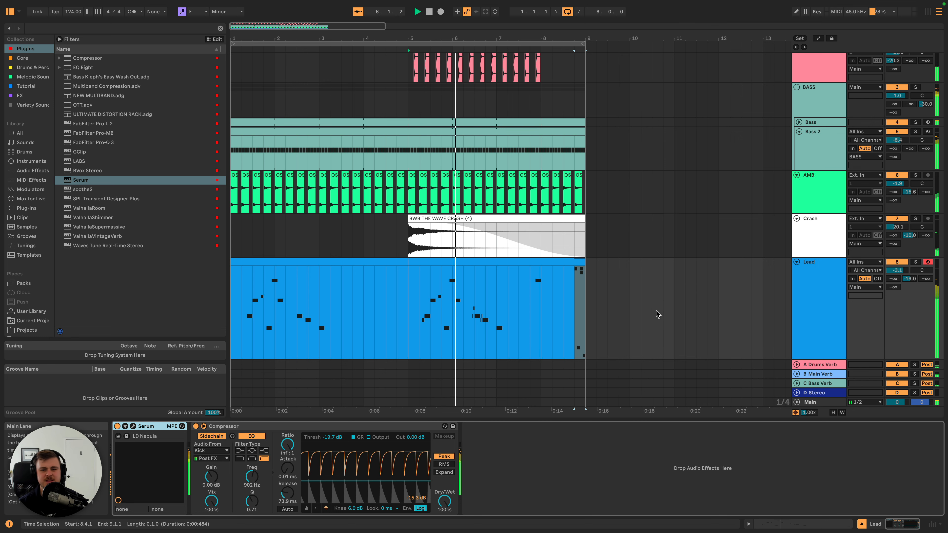
key("space")
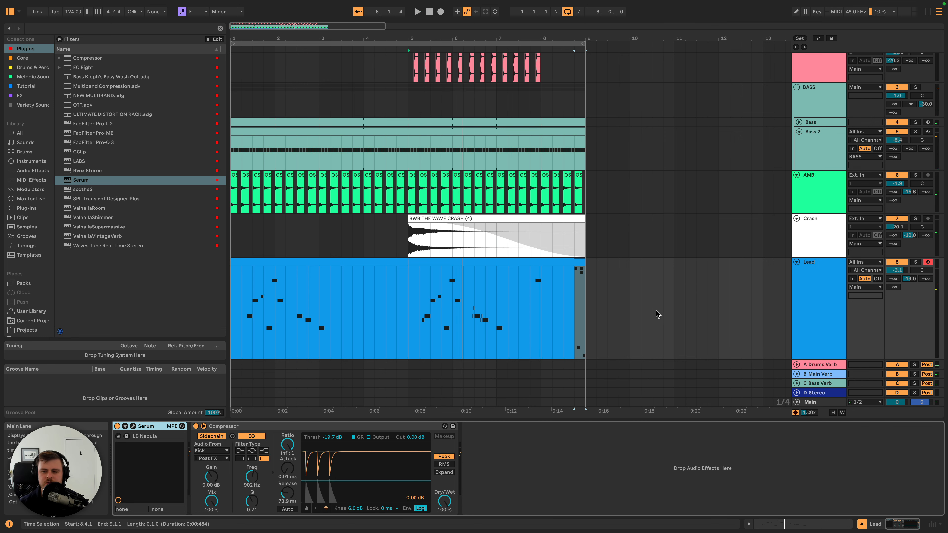
left_click(548, 262)
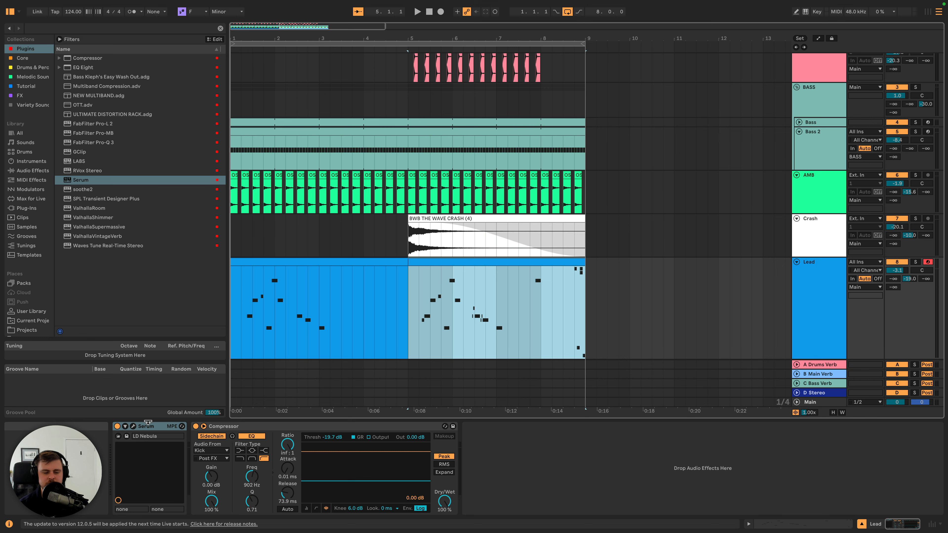
- Open the Lead track's Serum instrument and initialise its preset
left_click(133, 427)
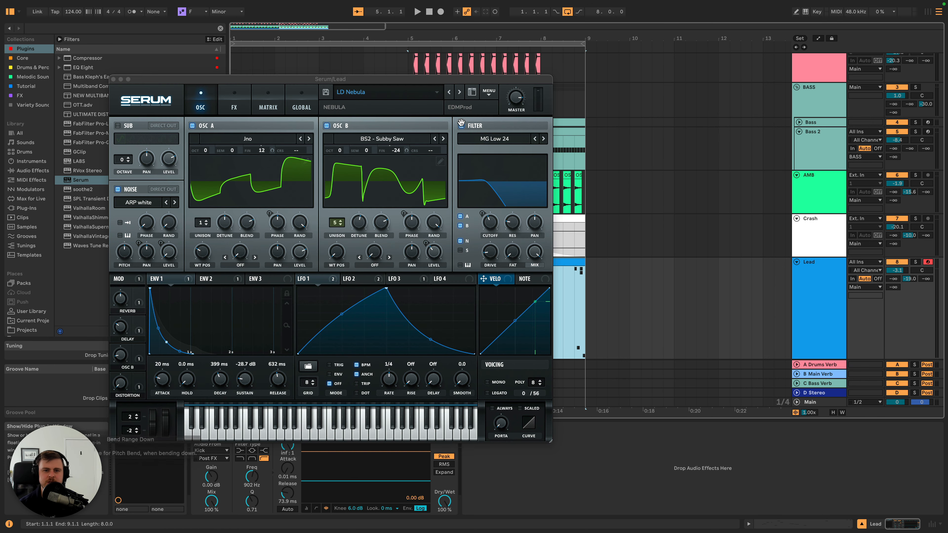
left_click(490, 94)
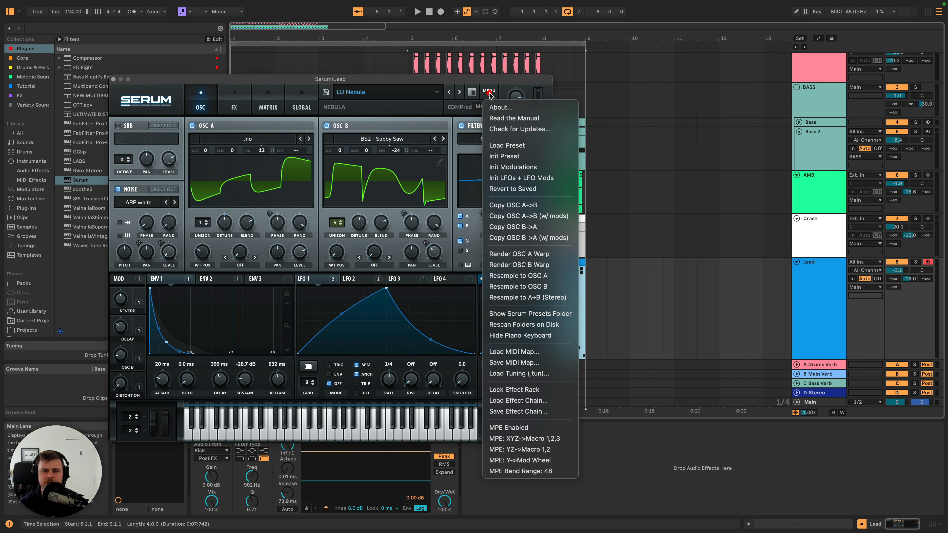
left_click(505, 157)
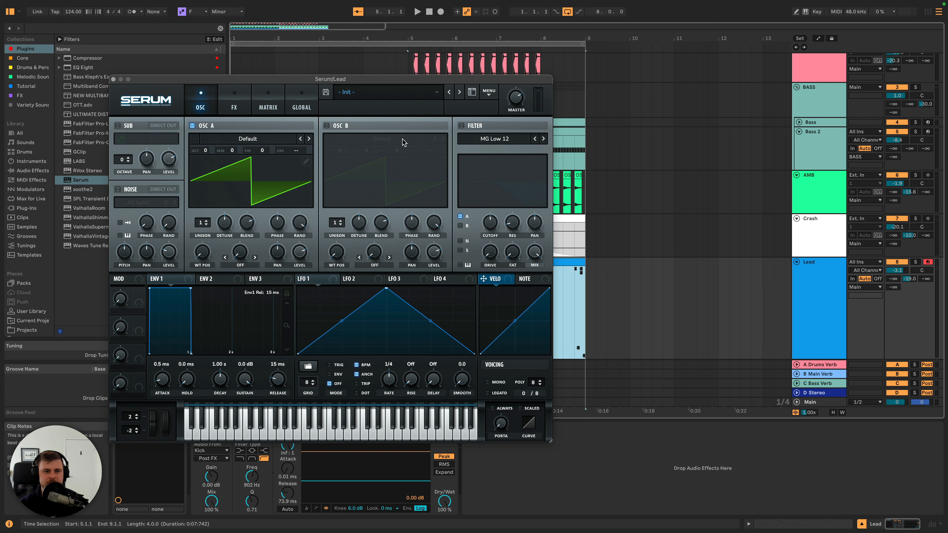
- Audition the first Lead clip with the initialised patch and reposition the Serum window over the arrangement
left_click_drag(204, 80, 425, 83)
left_click(251, 261)
key("space")
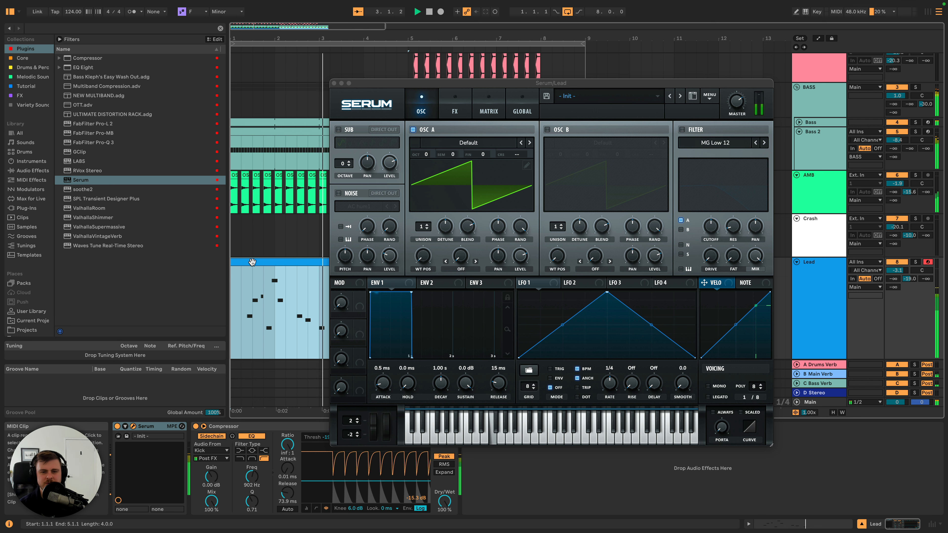
left_click_drag(517, 89, 417, 77)
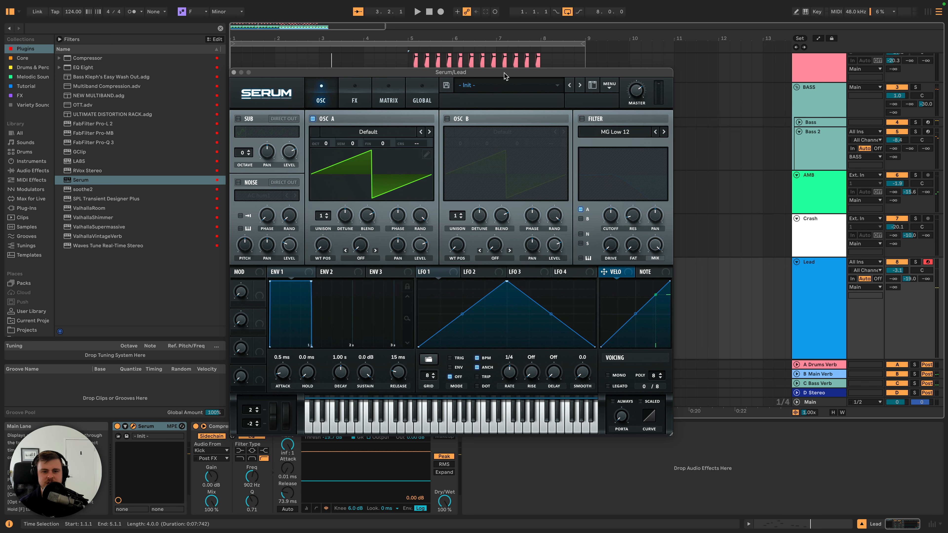
left_click_drag(506, 73, 518, 48)
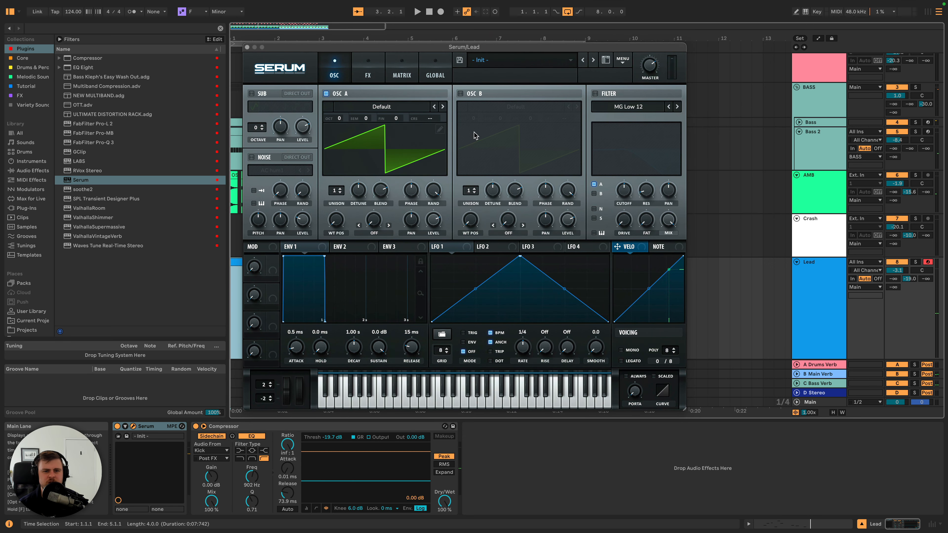
- Load the MsAw wavetable in oscillator A, advance its wavetable position slightly, and raise the master level
left_click(443, 107)
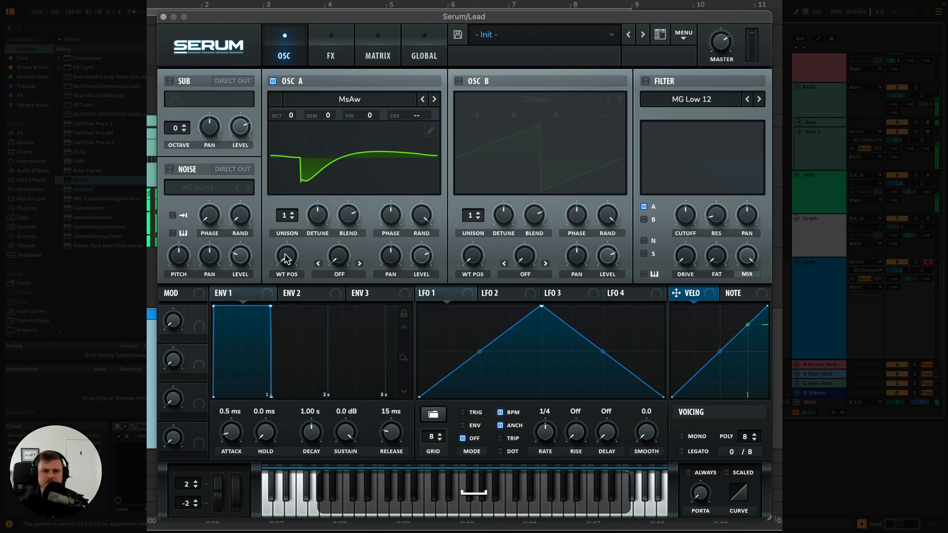
left_click_drag(285, 259, 288, 191)
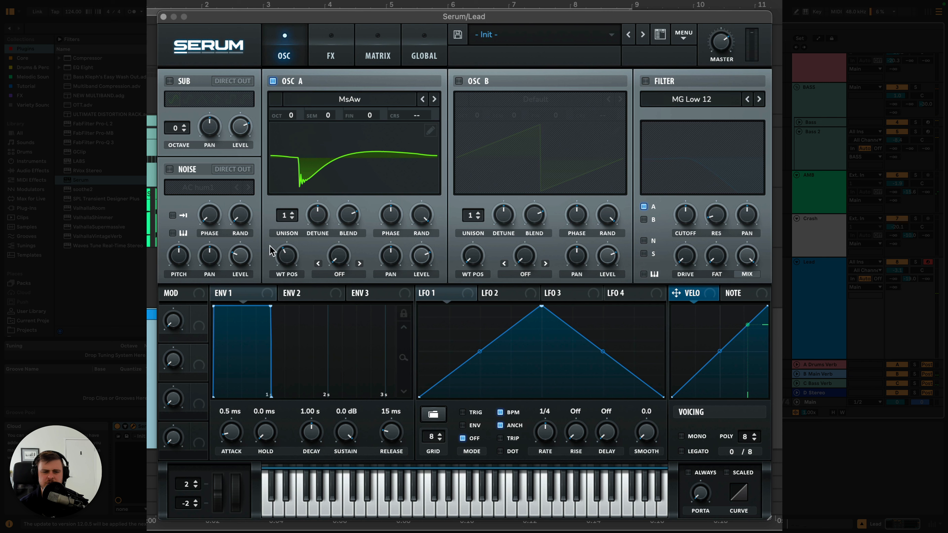
left_click_drag(725, 37, 724, 12)
- Enable oscillator B with the Basic_McB wavetable, lower its level slightly, and set its octave to -1 during playback
left_click(459, 81)
left_click(535, 100)
left_click_drag(608, 255, 608, 262)
key("space")
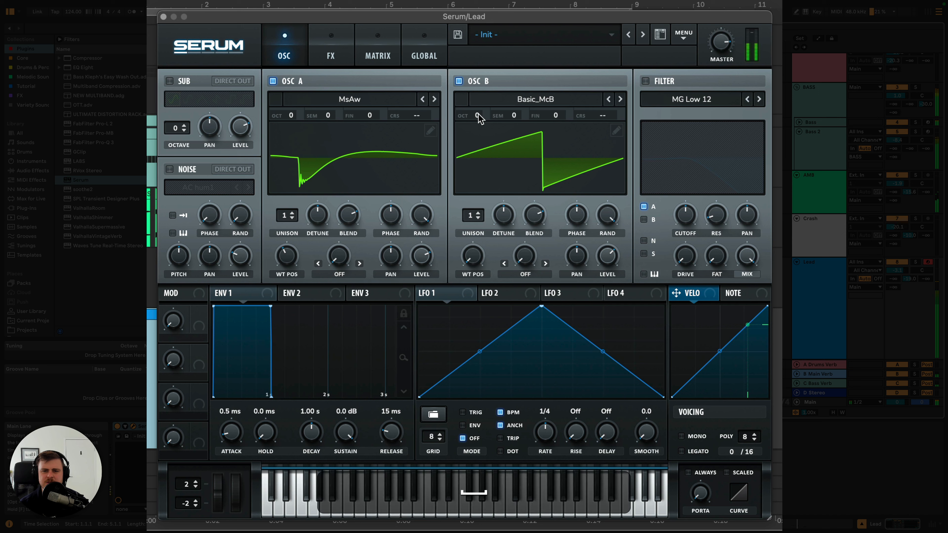
left_click_drag(478, 114, 479, 129)
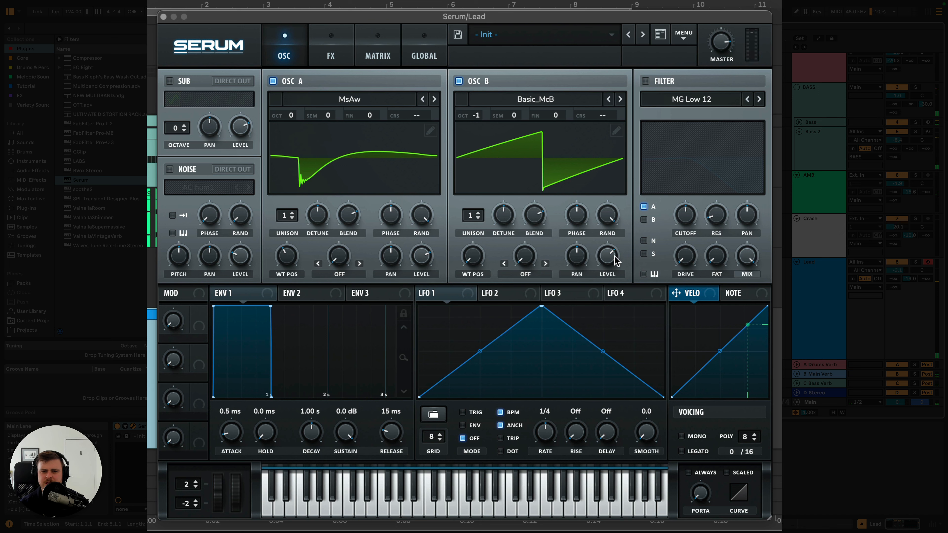
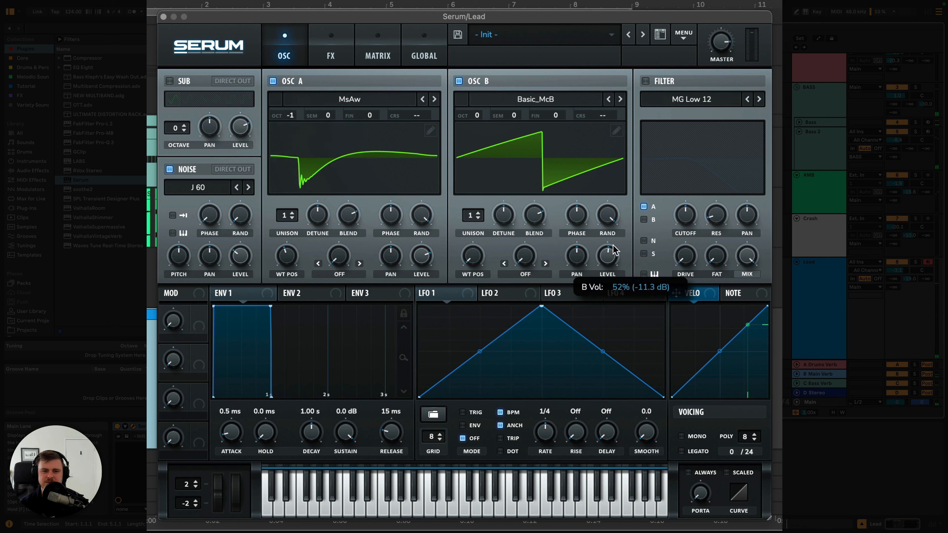
- Balance the levels of oscillators A and B during playback, raising oscillator B to about 69%
key("space")
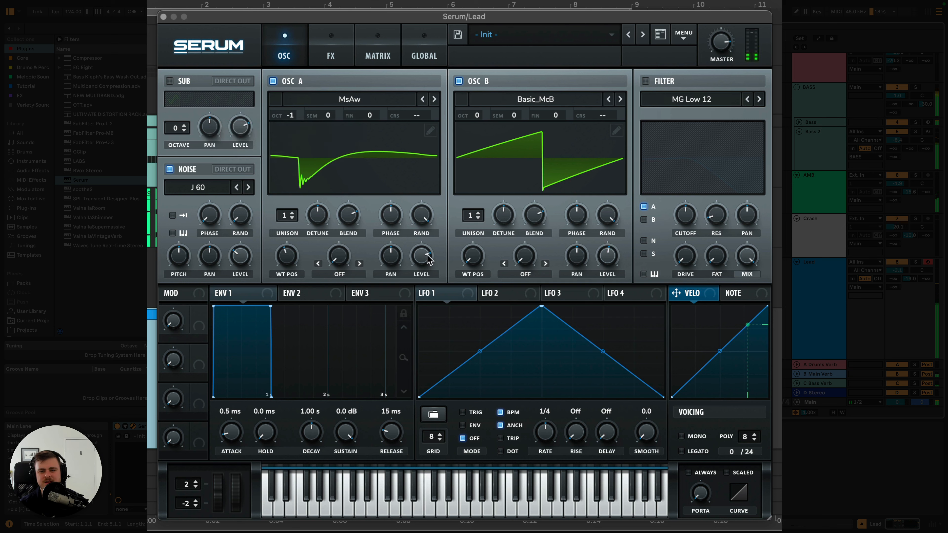
key("space")
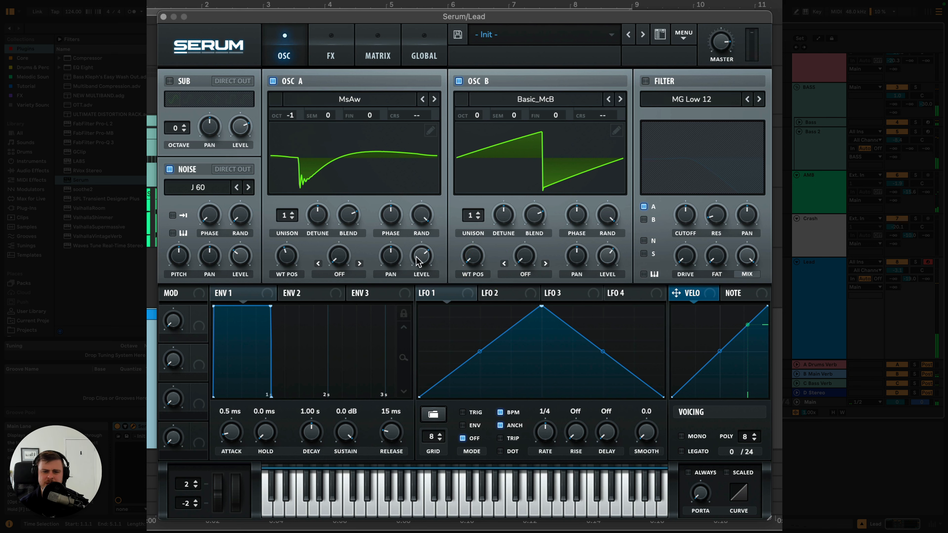
key("space")
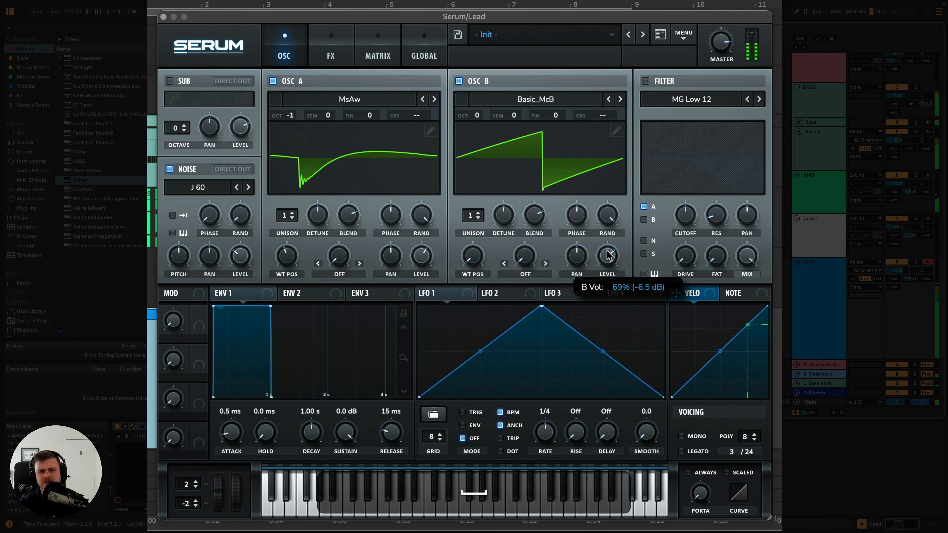
key("space")
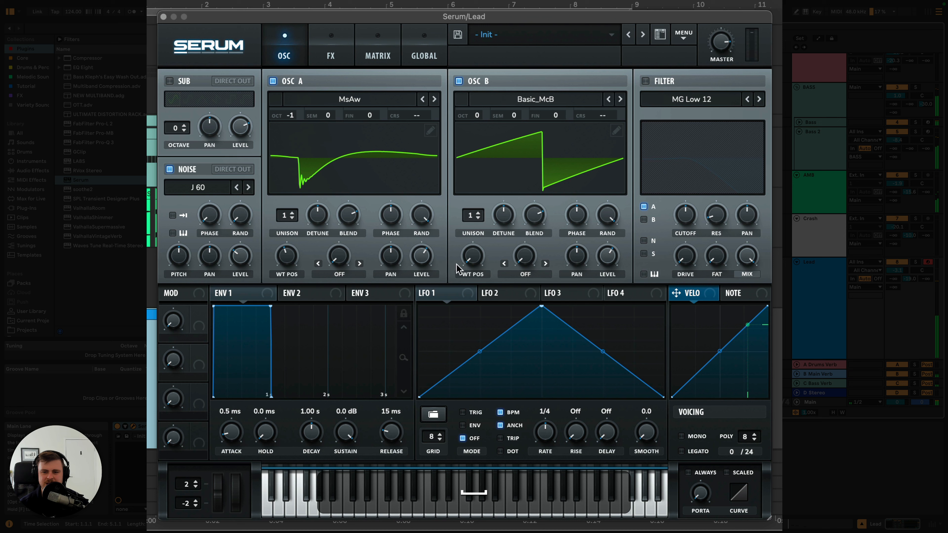
left_click_drag(428, 261, 429, 254)
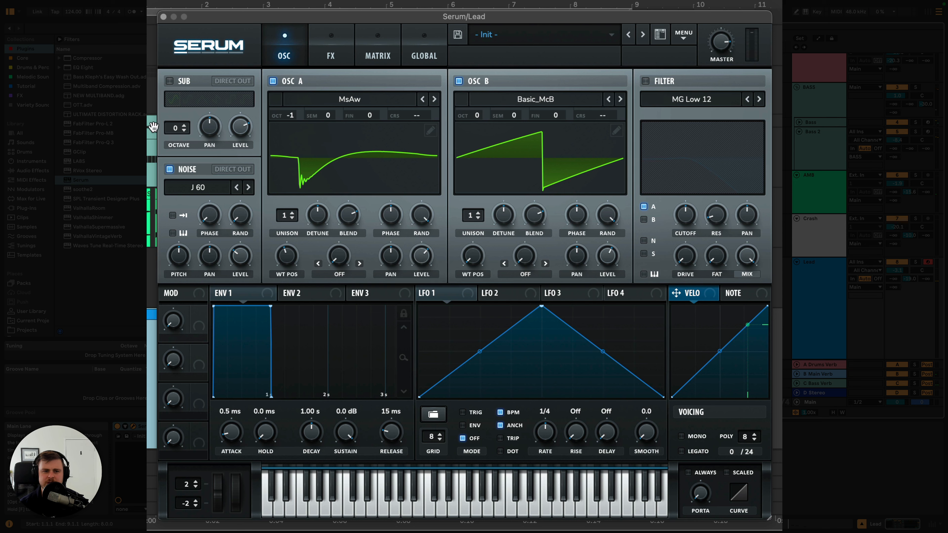
- Try a sawtooth sub oscillator during playback, adjusting its level, and switch it back off
left_click(170, 81)
left_click(217, 99)
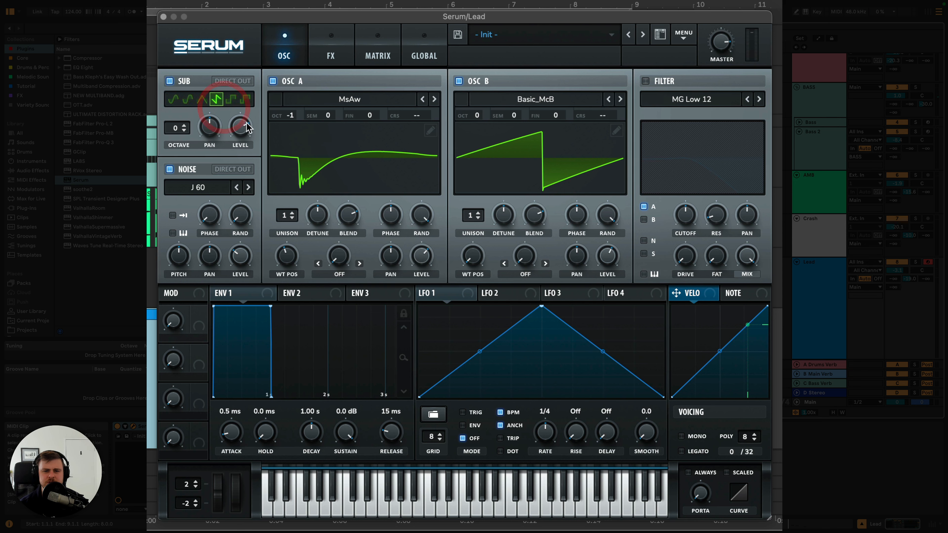
mouse_move(241, 129)
key("space")
left_click_drag(241, 128, 238, 168)
key("space")
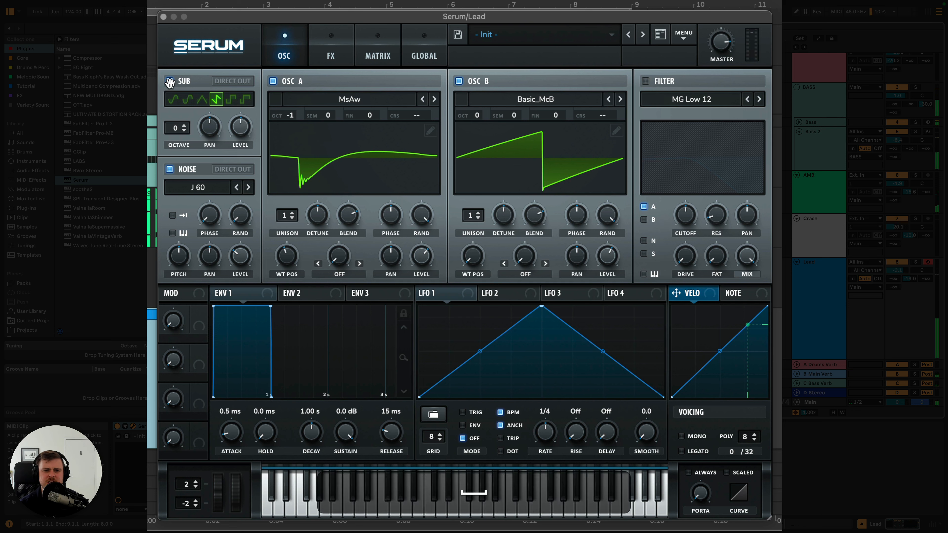
left_click(170, 81)
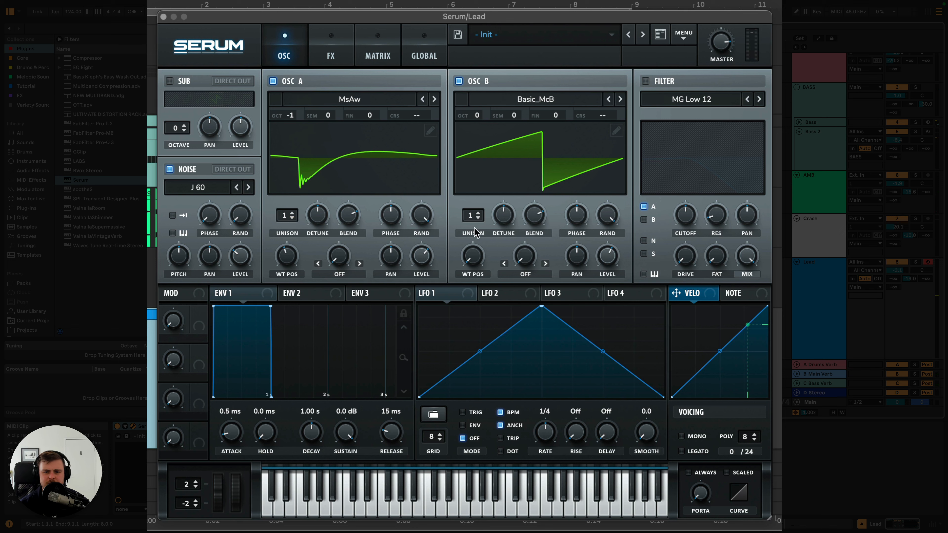
- Try five unison voices with adjusted detune on oscillator B during playback
left_click_drag(472, 218, 474, 174)
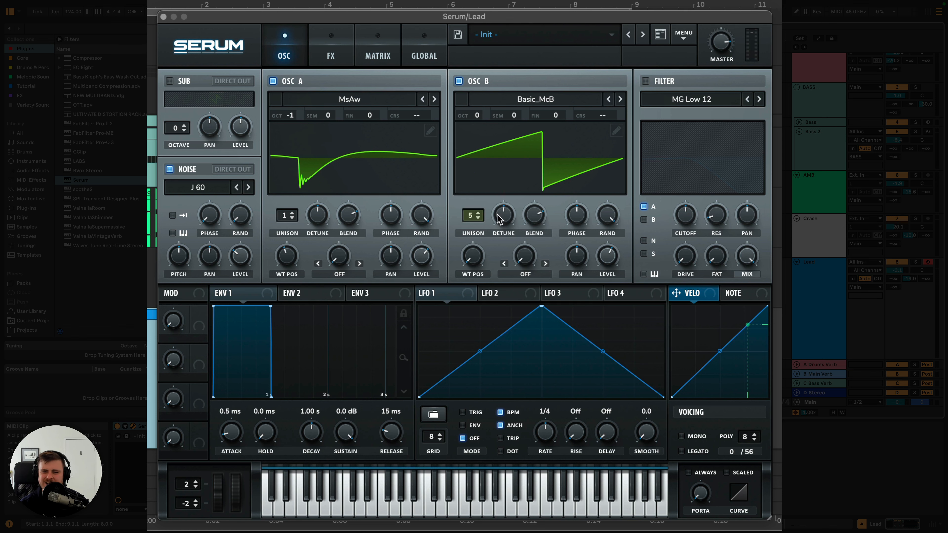
left_click_drag(504, 216, 526, 247)
key("space")
left_click_drag(500, 218, 473, 246)
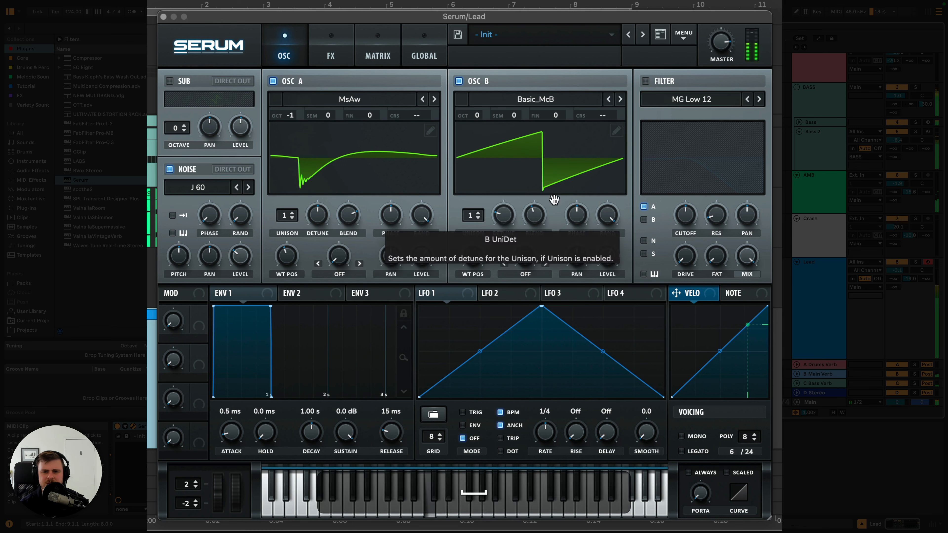
- Enable the MG Low 12 filter and assign Env 2, with 868 ms decay and zero sustain, to its cutoff
left_click(645, 81)
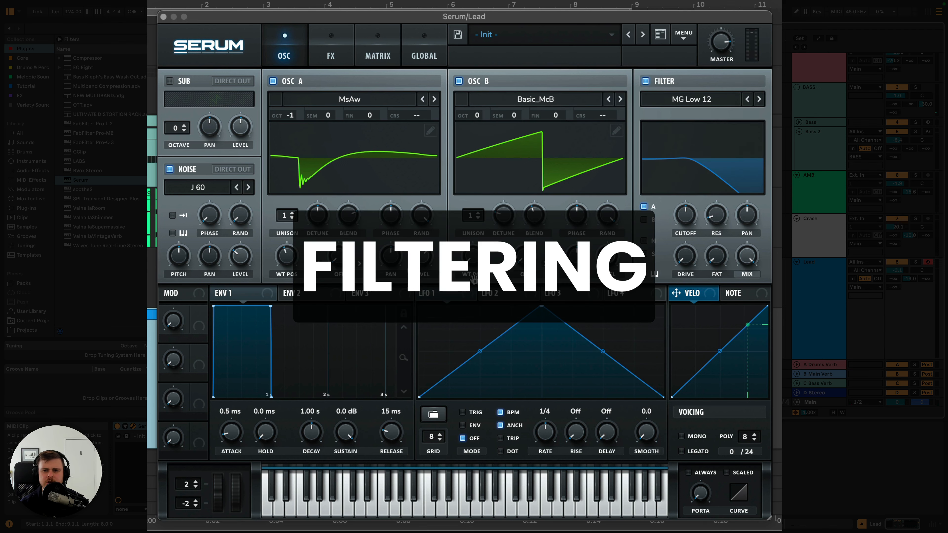
left_click(303, 294)
left_click_drag(271, 307, 256, 395)
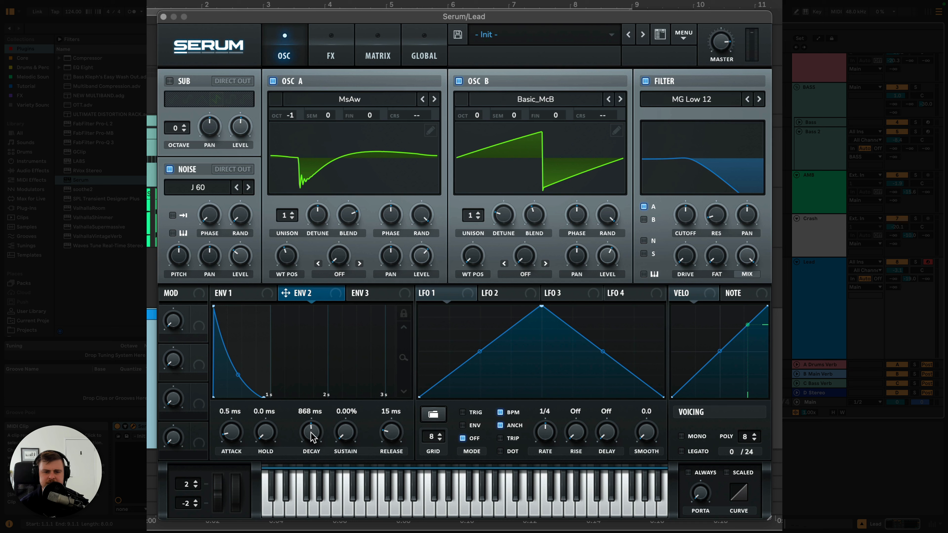
left_click_drag(339, 296, 691, 221)
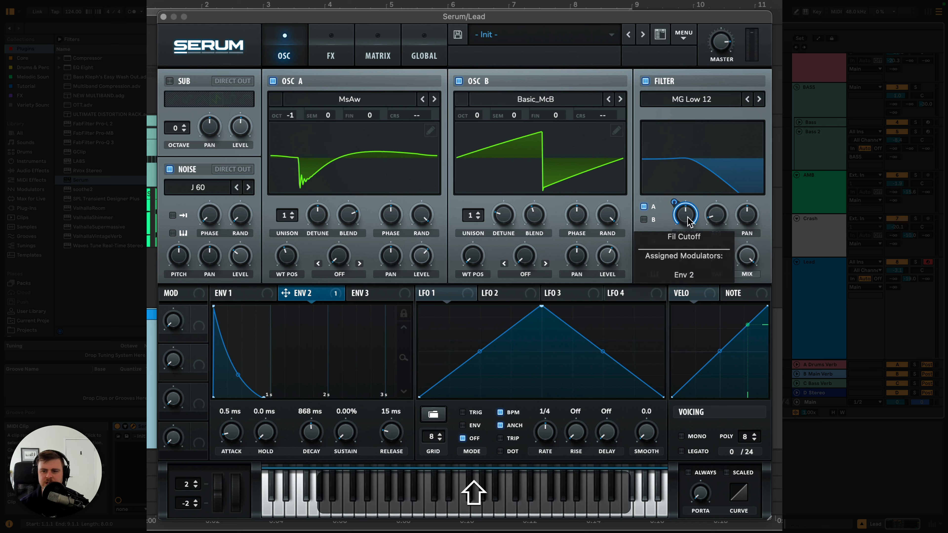
- Lower the filter cutoff and route oscillator B and the noise through the filter
left_click(685, 215, "alt+shift")
left_click_drag(679, 215, 641, 223)
key("space")
left_click(643, 221)
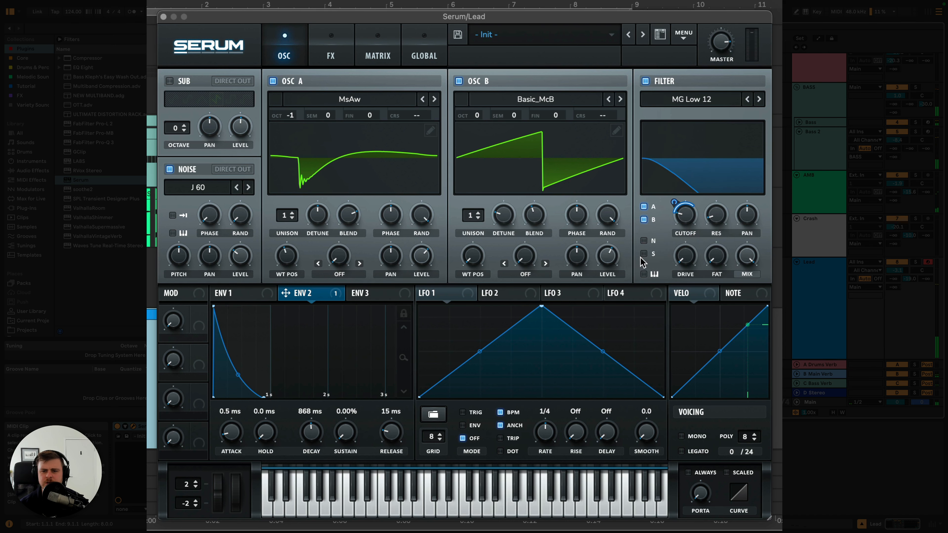
left_click(645, 241)
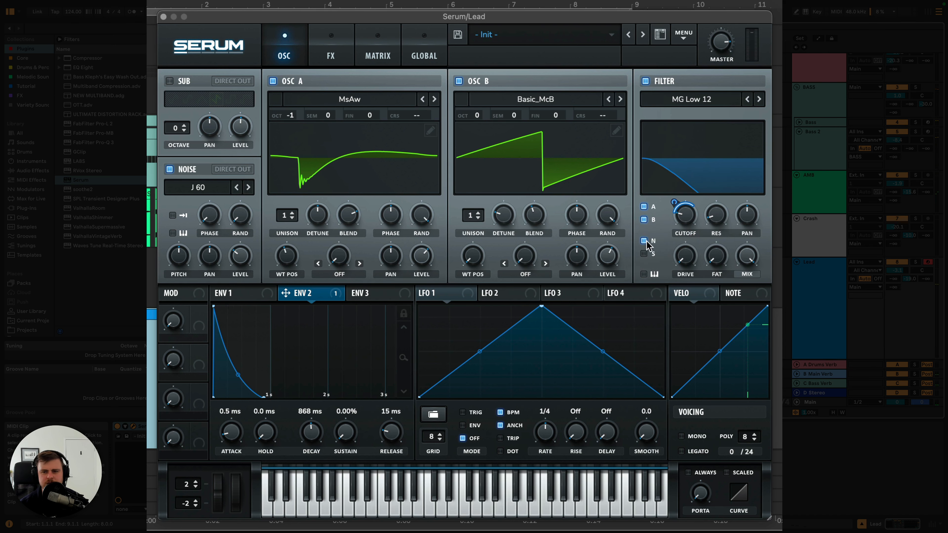
- Adjust Env 2's modulation amount on the filter cutoff and raise the filter drive during playback
key("space")
left_click_drag(674, 200, 712, 210)
key("space")
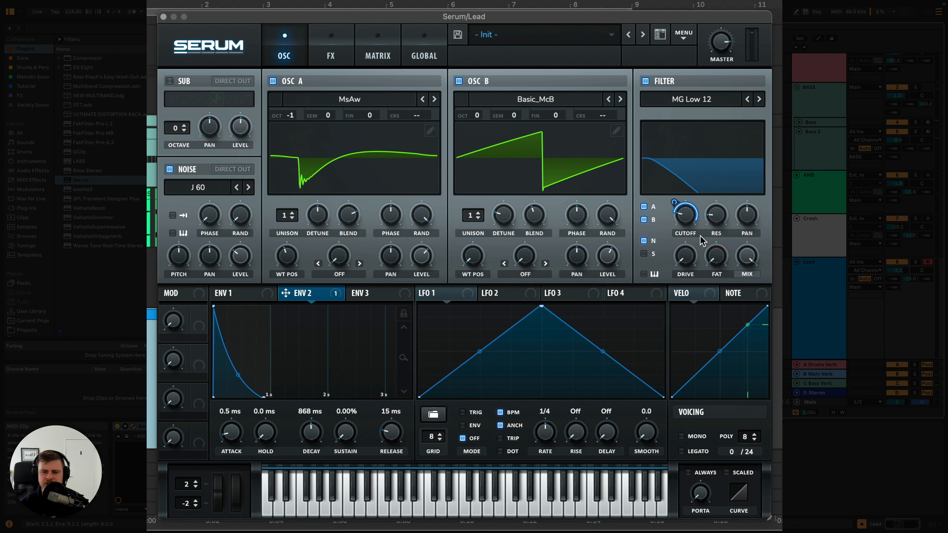
left_click_drag(689, 259, 689, 247)
key("space")
left_click_drag(674, 202, 678, 224)
- Set Env 2 to 1.62 s decay and 815 ms release, and Env 1 to -3.4 dB sustain and 853 ms release
left_click_drag(303, 440, 377, 390)
left_click(257, 295)
left_click(335, 294)
left_click_drag(391, 438, 396, 408)
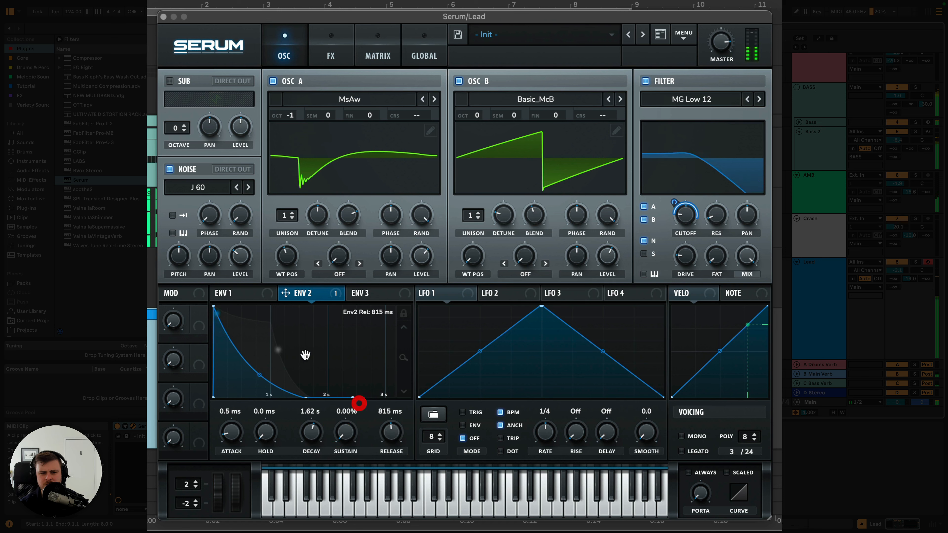
left_click(234, 293)
left_click_drag(402, 443, 401, 436)
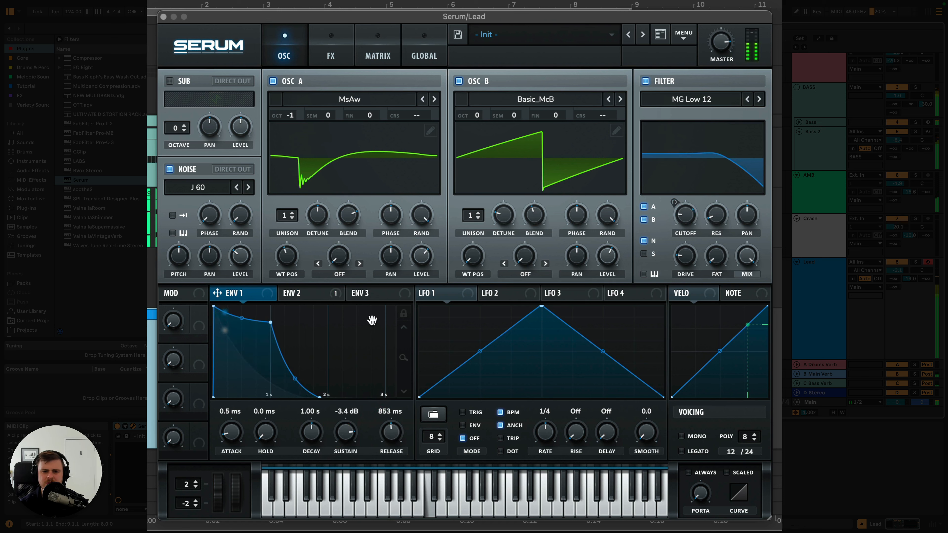
- Compare another filter type with MG Low 12, keep MG Low 12, and readjust Env 2's cutoff modulation amount
left_click(319, 296)
left_click(759, 99)
left_click_drag(674, 203, 699, 165)
left_click(747, 100)
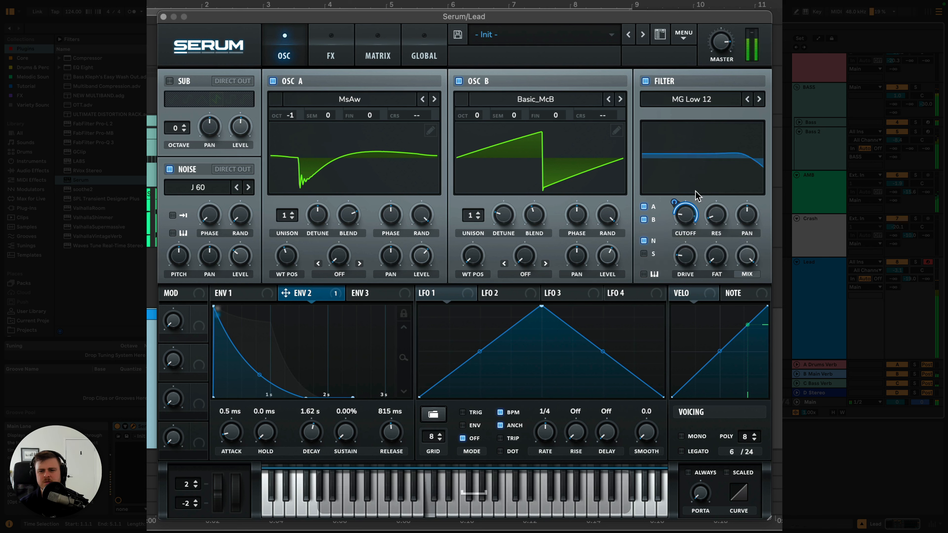
left_click_drag(673, 201, 671, 207)
key("space")
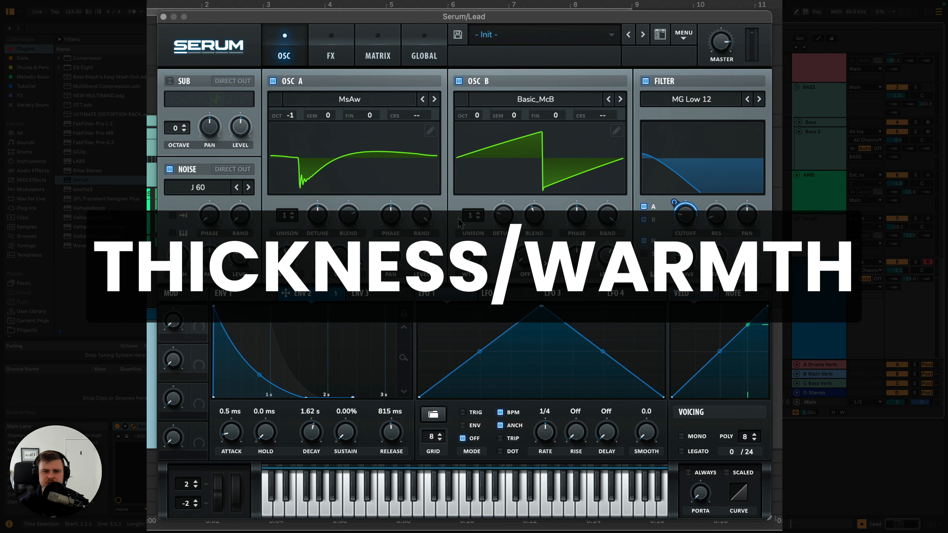
- Set oscillator A's fine tuning to -4 cents and oscillator B's to 3 cents
left_click_drag(370, 118, 373, 123)
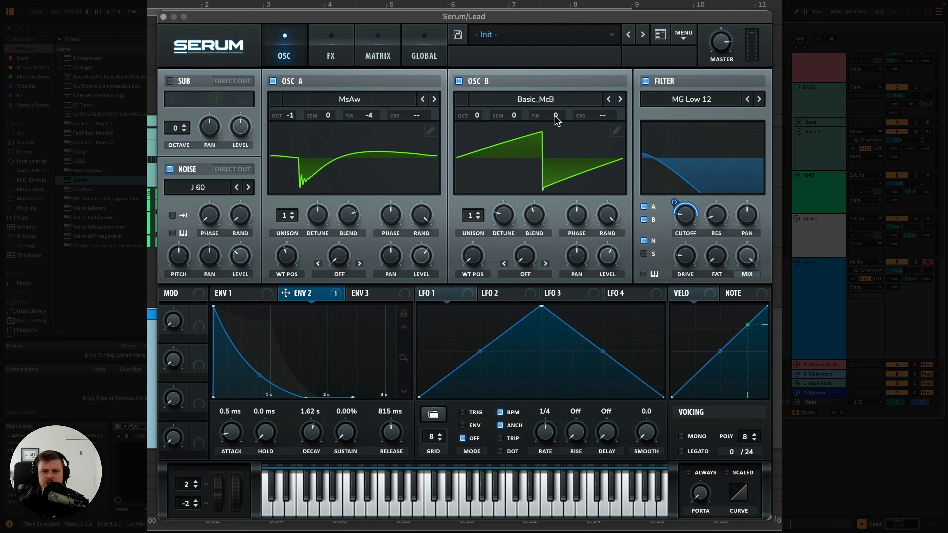
scroll(555, 115, "up", 2)
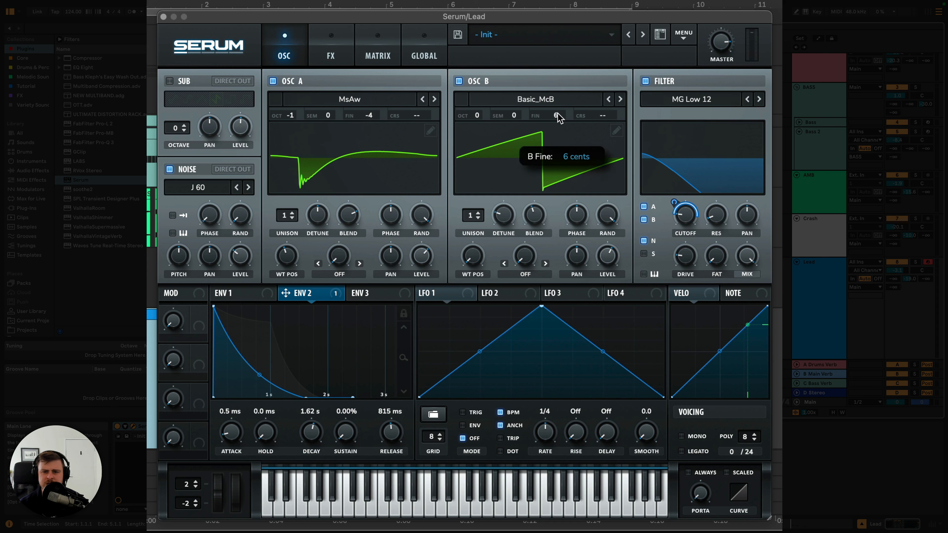
left_click_drag(557, 115, 556, 118)
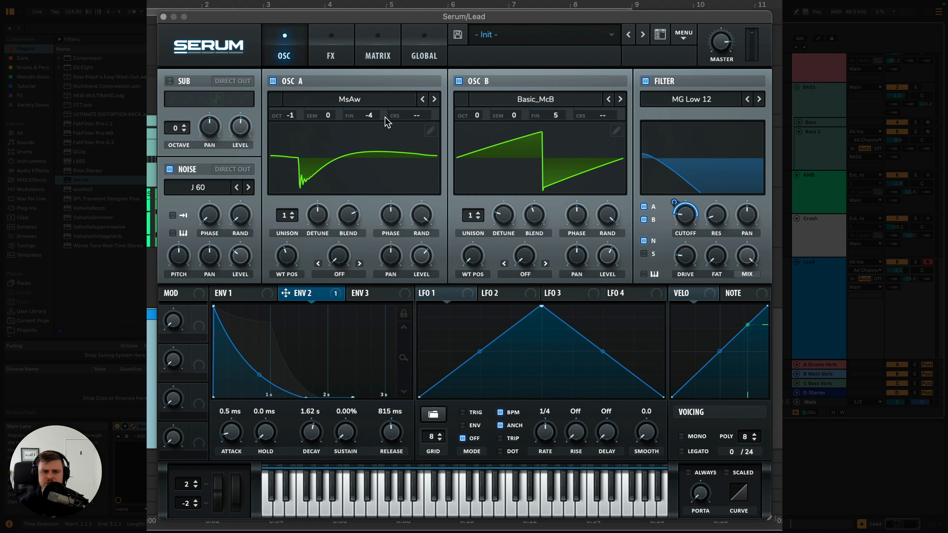
scroll(371, 119, "down", 4)
left_click(369, 118)
left_click_drag(369, 115, 369, 111)
left_click_drag(556, 115, 556, 118)
- Modulate oscillator A's fine tuning slightly with LFO 1, unsynced from BPM at a rate of 0.9 Hz
left_click_drag(427, 293, 369, 115)
left_click(500, 412)
left_click_drag(545, 432, 545, 451)
left_click_drag(384, 115, 383, 150)
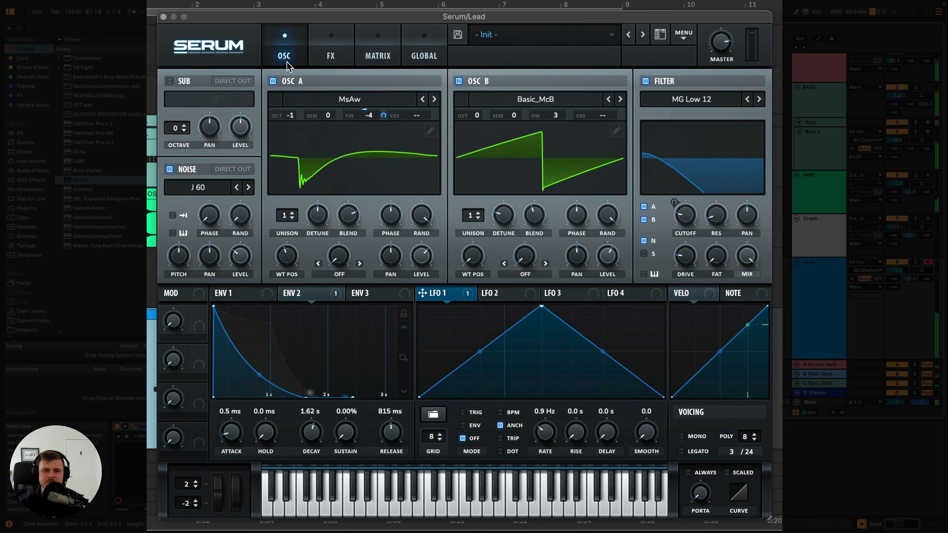
- Set oscillator A's octave to 0 and oscillator B's octave to +1
left_click_drag(290, 115, 333, 115)
left_click_drag(477, 115, 491, 99)
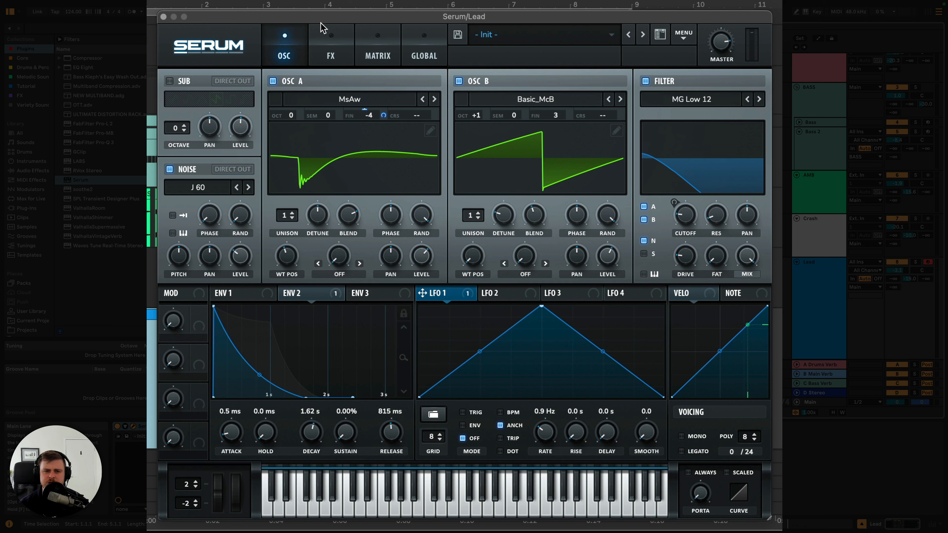
- Enable the distortion effect in SoftClip mode and raise its drive
left_click(331, 46)
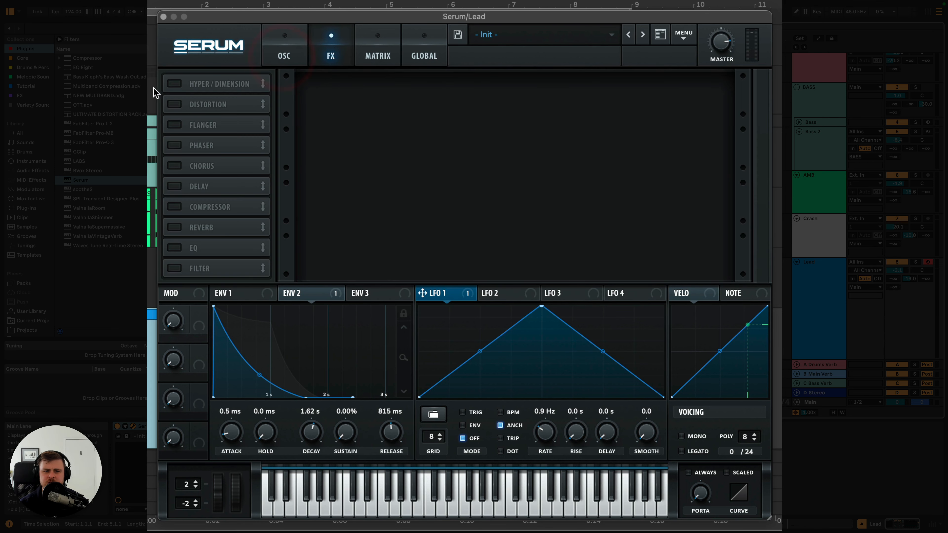
left_click(176, 104)
left_click(434, 95)
left_click_drag(610, 90, 610, 50)
- Enable Hyper/Dimension with a low Hyper mix and higher detune, and readjust the distortion drive during playback
left_click(175, 84)
mouse_move(542, 91)
left_mouse_down()
mouse_move(537, 134)
mouse_move(544, 96)
left_mouse_up()
key("space")
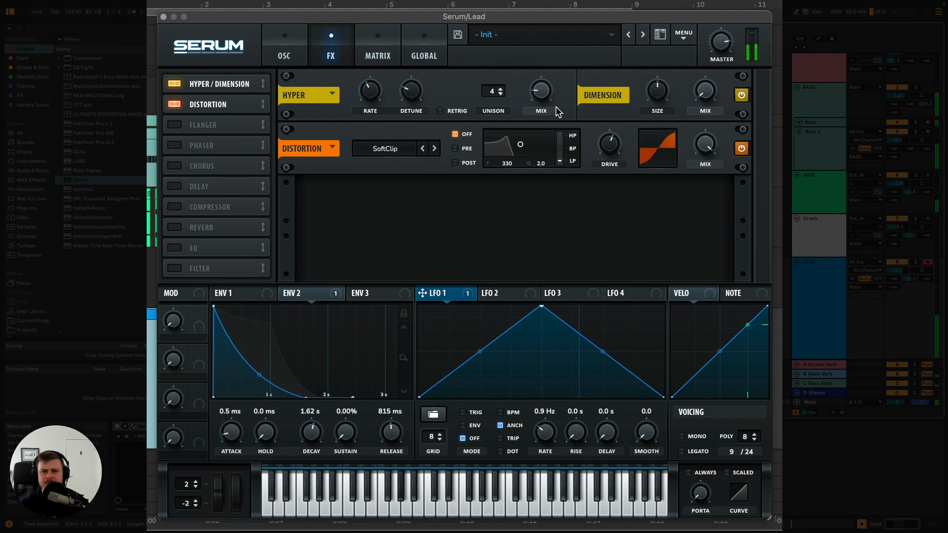
left_click_drag(617, 140, 615, 105)
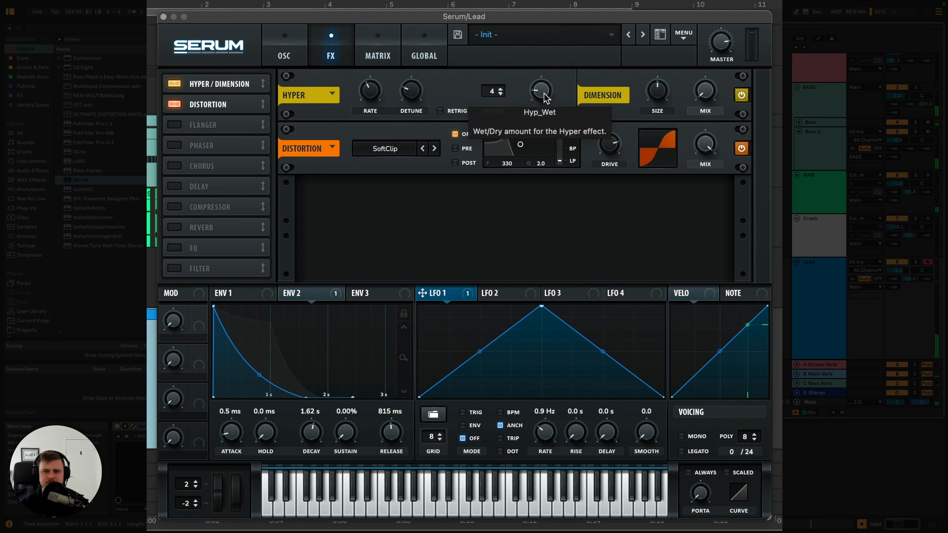
left_click_drag(536, 91, 536, 89)
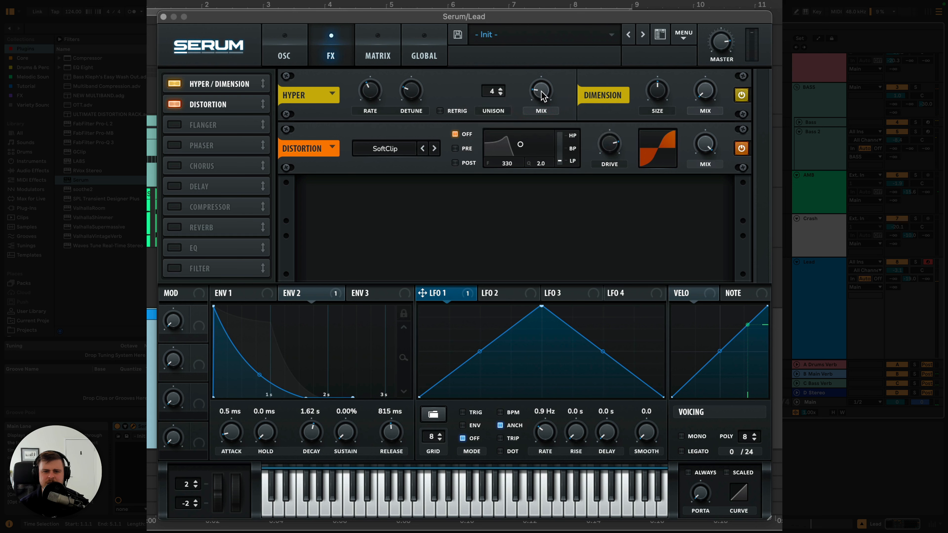
mouse_move(411, 96)
left_mouse_down()
mouse_move(413, 66)
mouse_move(467, 68)
left_mouse_up()
left_click_drag(542, 96, 535, 93)
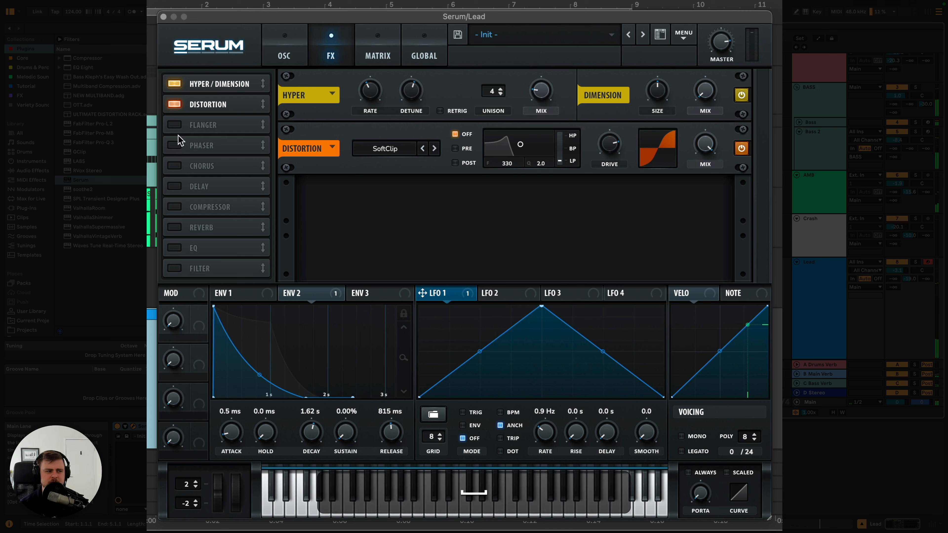
- Enable the chorus effect, raise its low-pass filter frequency, and lower its mix during playback
left_click(174, 166)
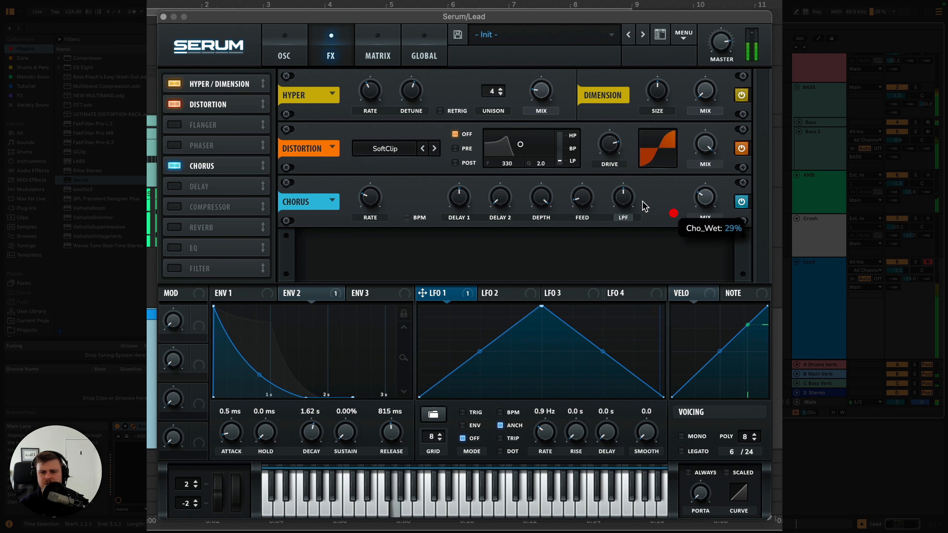
left_click_drag(627, 168, 620, 187)
key("space")
left_click_drag(704, 198, 705, 207)
key("space")
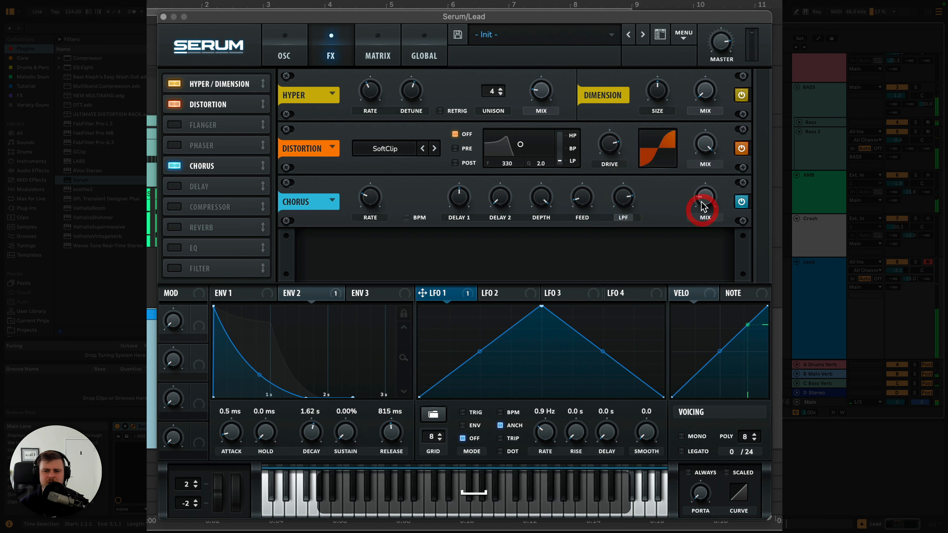
- Fine-tune the chorus mix and move the chorus ahead of the distortion in the effects chain
left_click(706, 203)
left_click(707, 204)
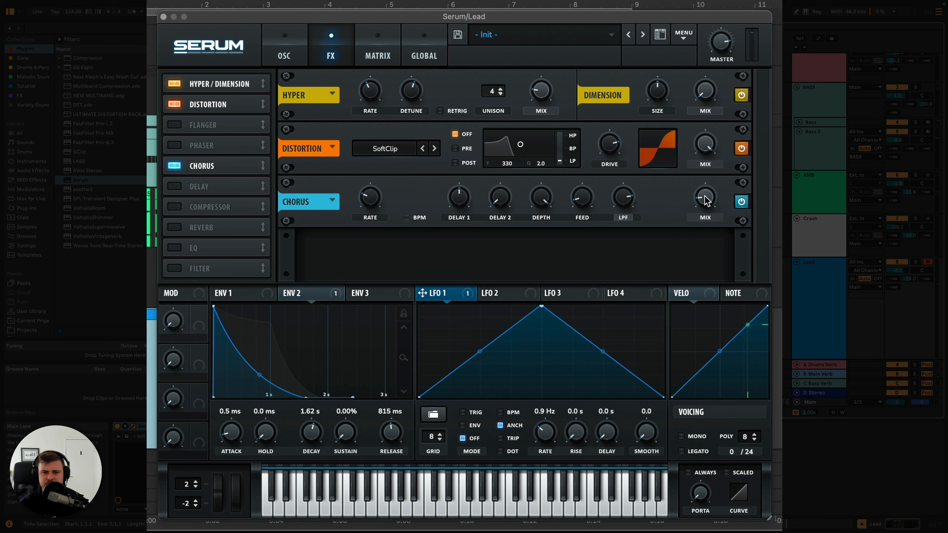
mouse_move(707, 204)
left_click_drag(263, 166, 260, 107)
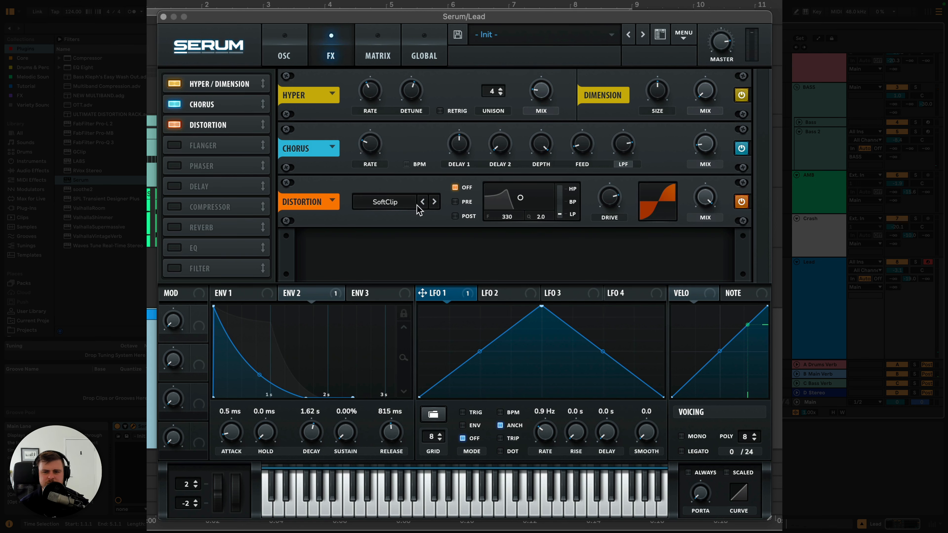
mouse_move(611, 199)
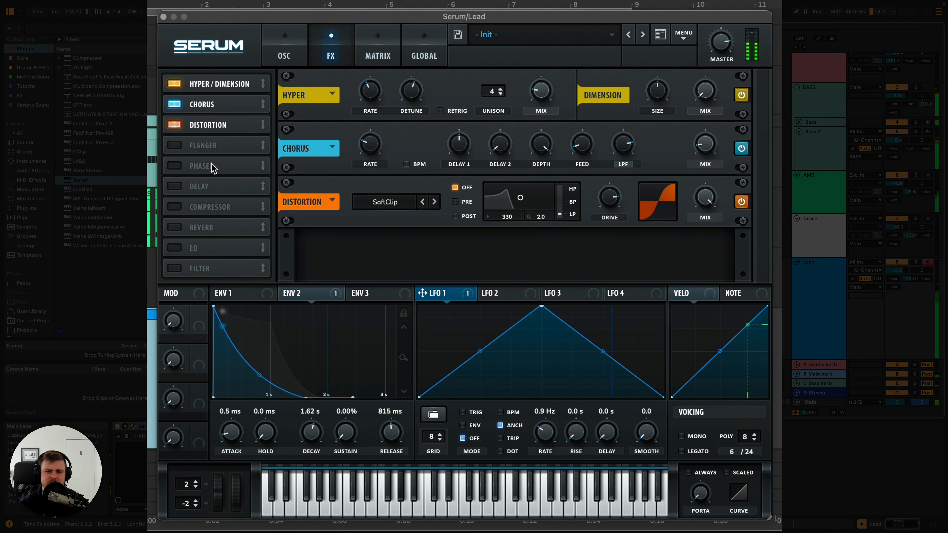
- Enable the delay and reverb effects in the lead patch's effects rack
left_click(284, 60)
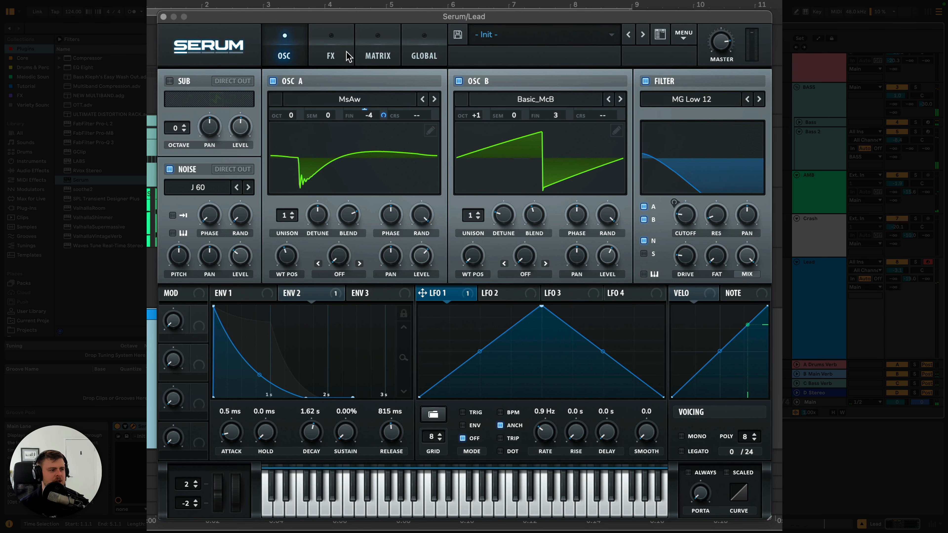
left_click(333, 52)
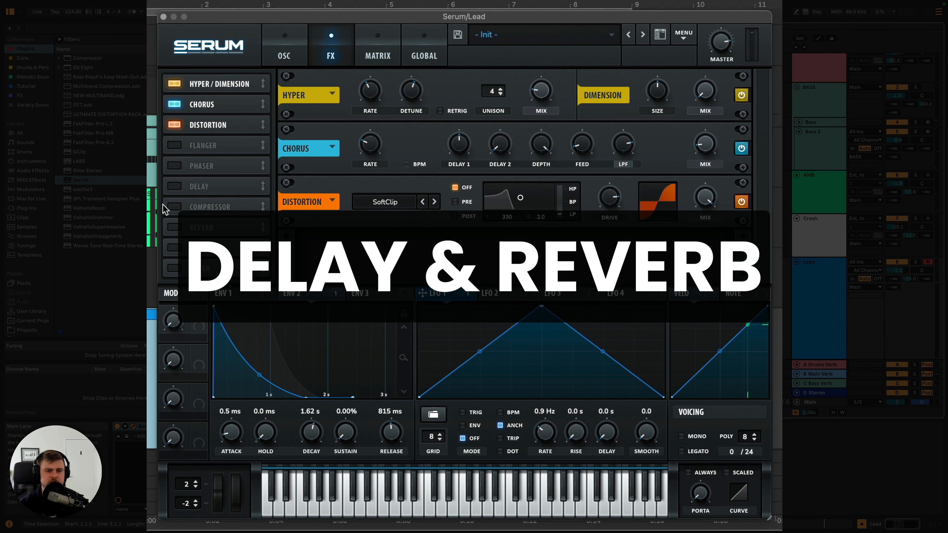
left_click(174, 186)
left_click(174, 227)
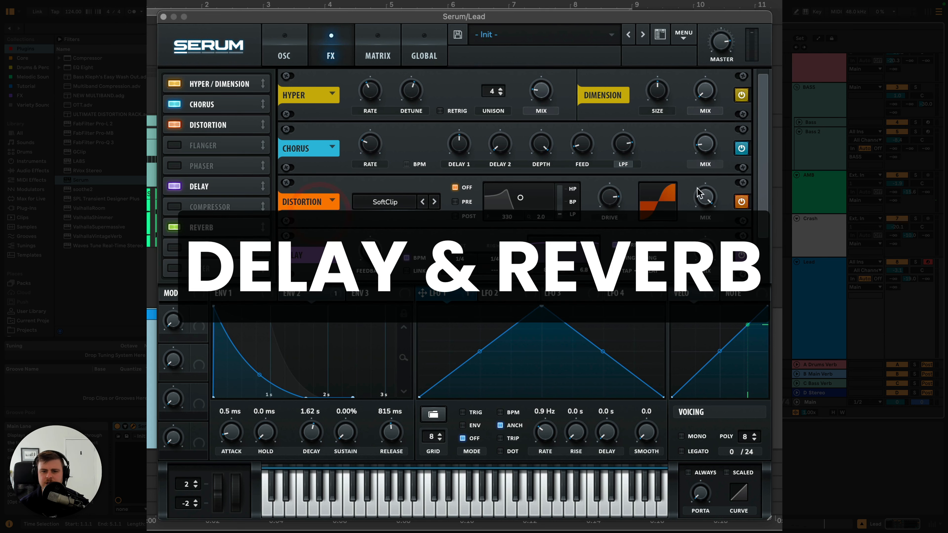
left_click_drag(766, 171, 749, 225)
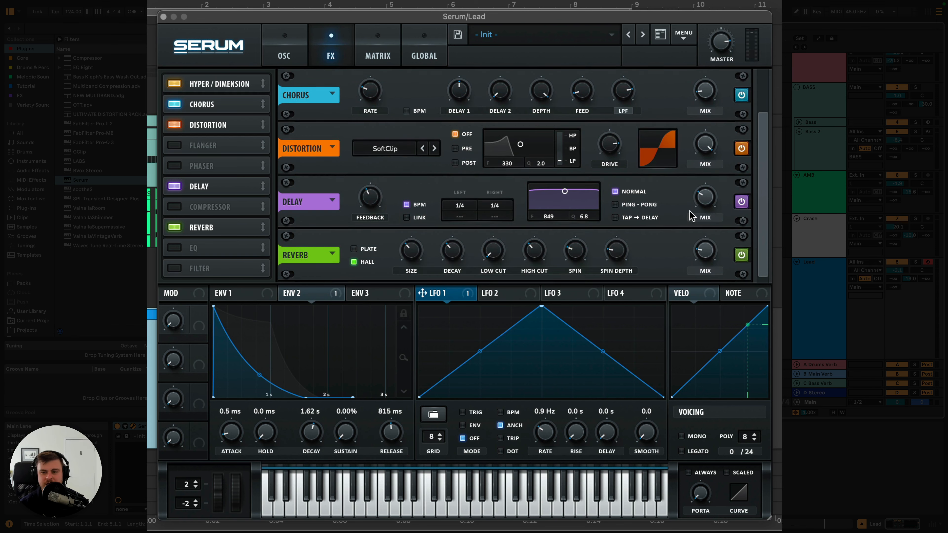
- Adjust the delay mix, set its filter to 1026 Hz with a Q of 3.1, and switch it to ping-pong mode
left_click(704, 216)
left_click_drag(565, 191, 567, 202)
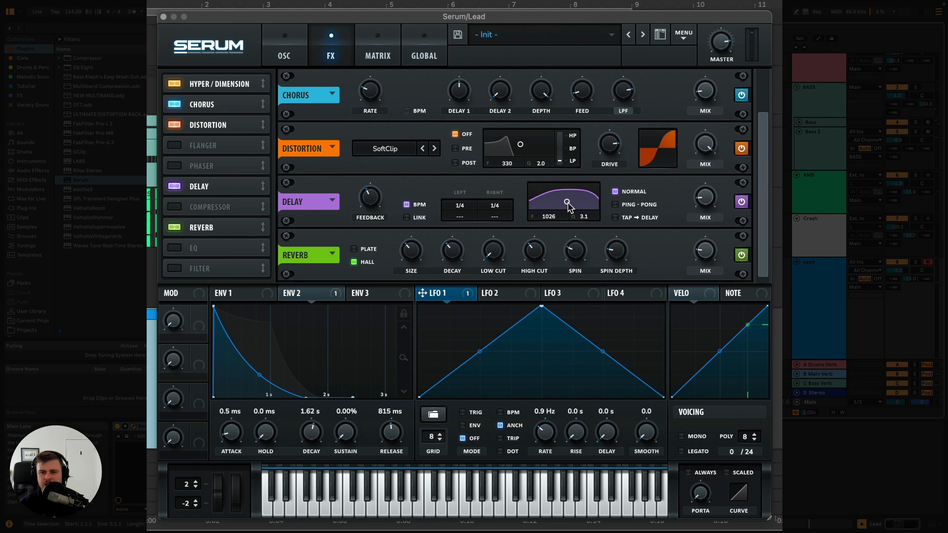
left_click(616, 206)
- Set the reverb mix to about 27% and fine-tune the master volume during playback
mouse_move(706, 238)
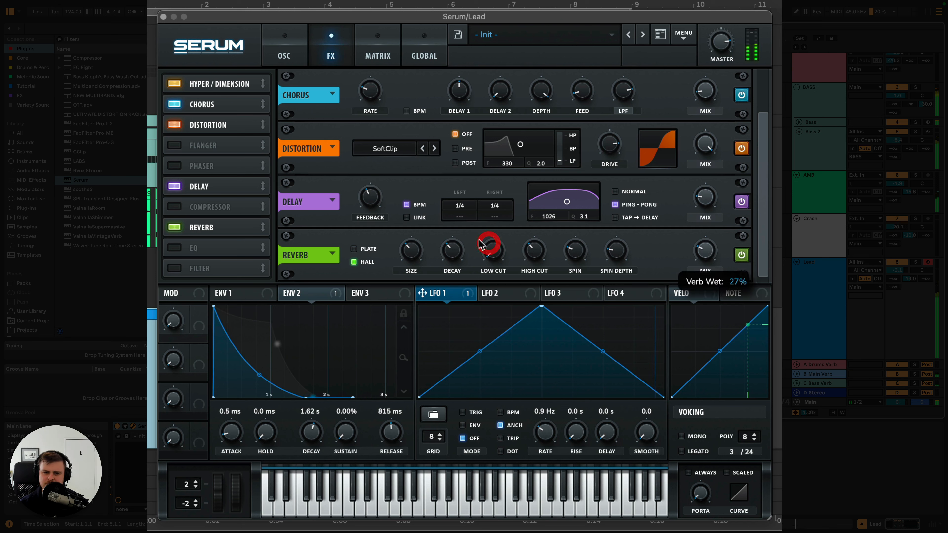
mouse_move(452, 246)
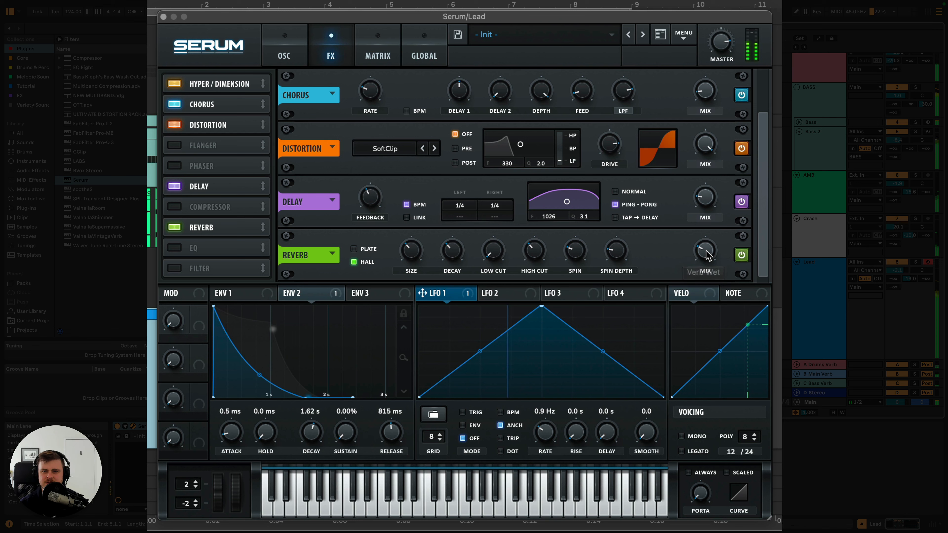
mouse_move(723, 45)
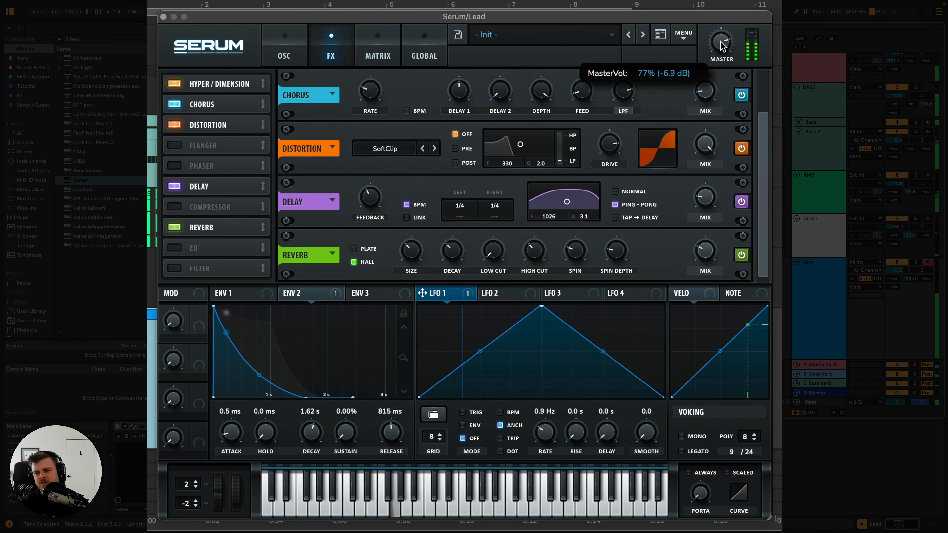
left_click_drag(721, 41, 720, 43)
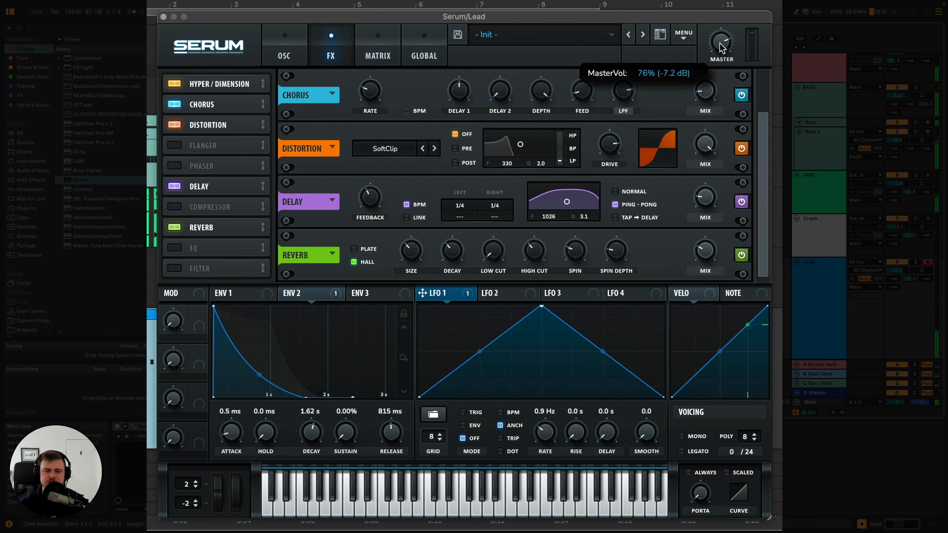
- Lengthen envelope 1's decay and reshape envelope 2 to 1.96 s decay, 14.88% sustain and 1.05 s release
left_click(301, 51)
left_click(297, 293)
left_click(264, 295)
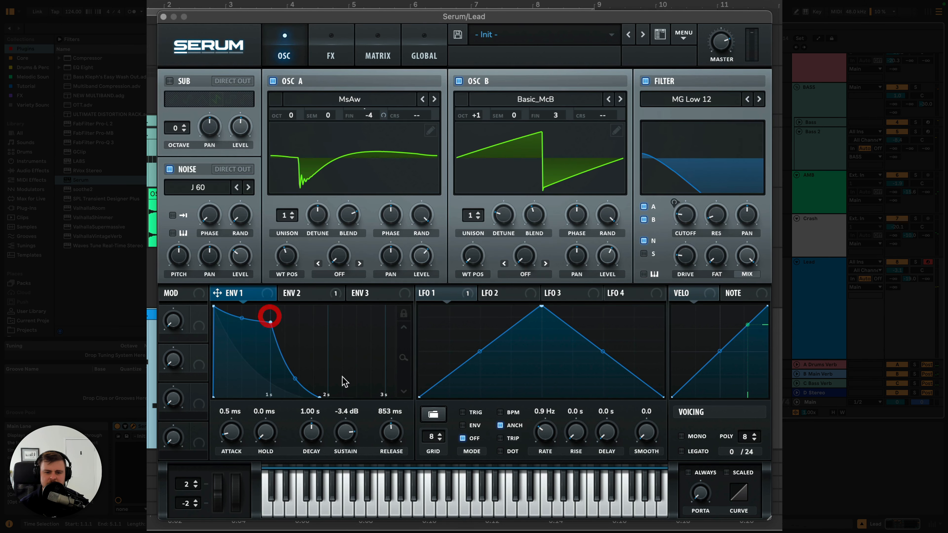
left_click_drag(312, 439, 312, 428)
left_click(303, 293)
left_click(322, 382)
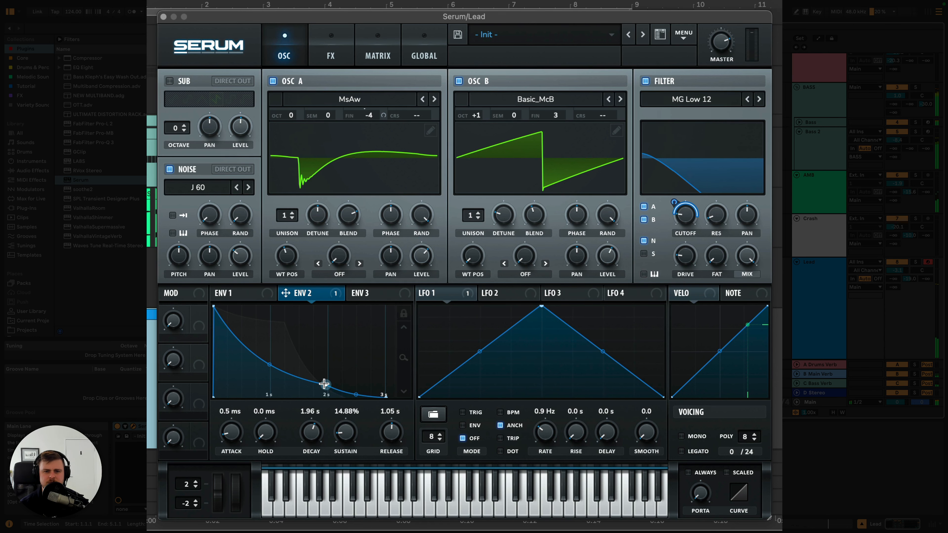
- Raise the feedback of the delay effect
left_click(331, 60)
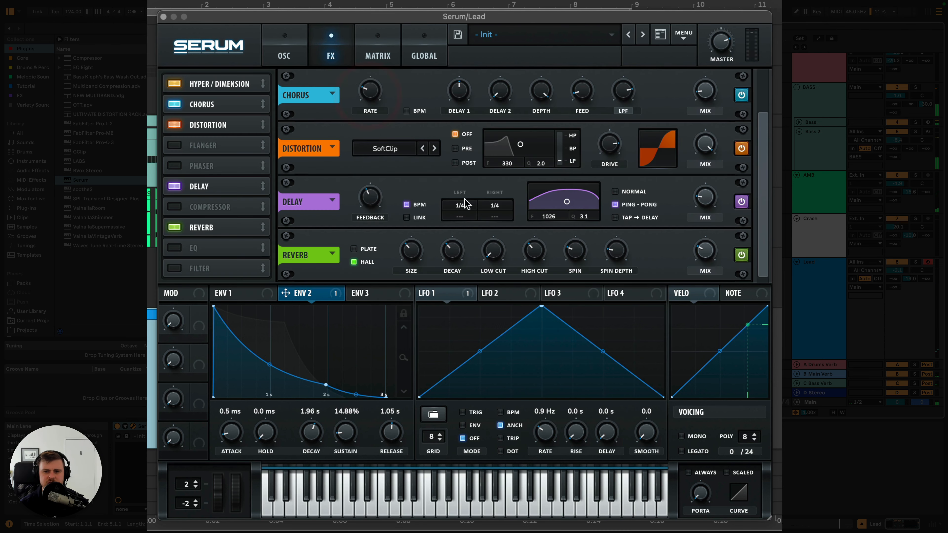
left_click_drag(370, 197, 364, 176)
left_click(284, 49)
- Try mono and legato voicing with portamento, comparing always-on mode and different glide times during playback
left_click(681, 437)
left_click(682, 451)
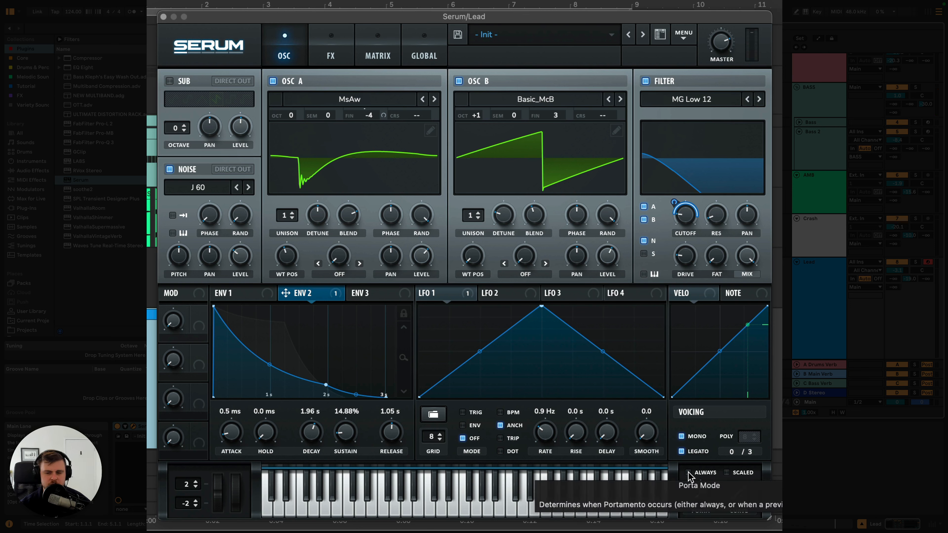
left_click(689, 473)
left_click_drag(701, 494, 695, 428)
left_click(689, 472)
mouse_move(701, 492)
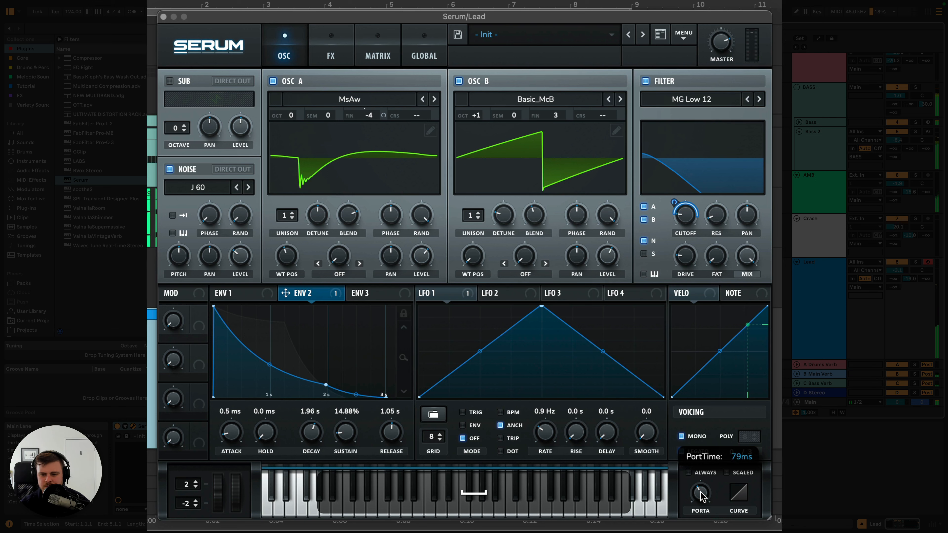
key("space")
left_click(690, 473)
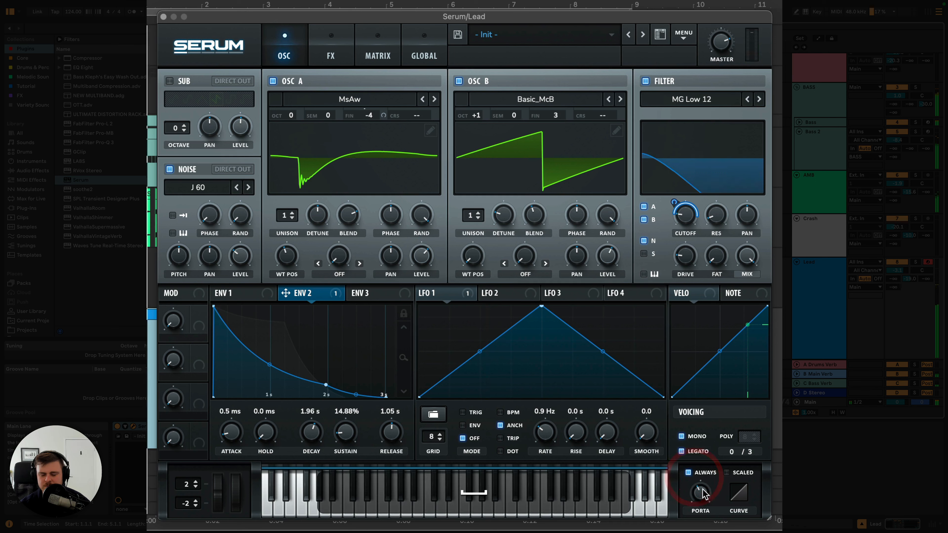
left_click_drag(702, 488, 702, 486)
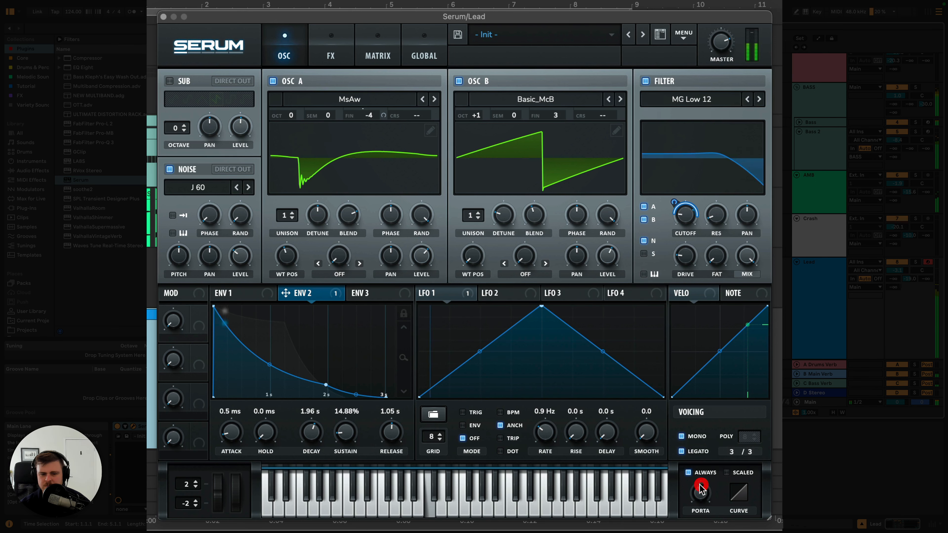
- Reset portamento to 0 ms with always-on mode off, and disable legato and mono voicing
key("space")
left_click(689, 473)
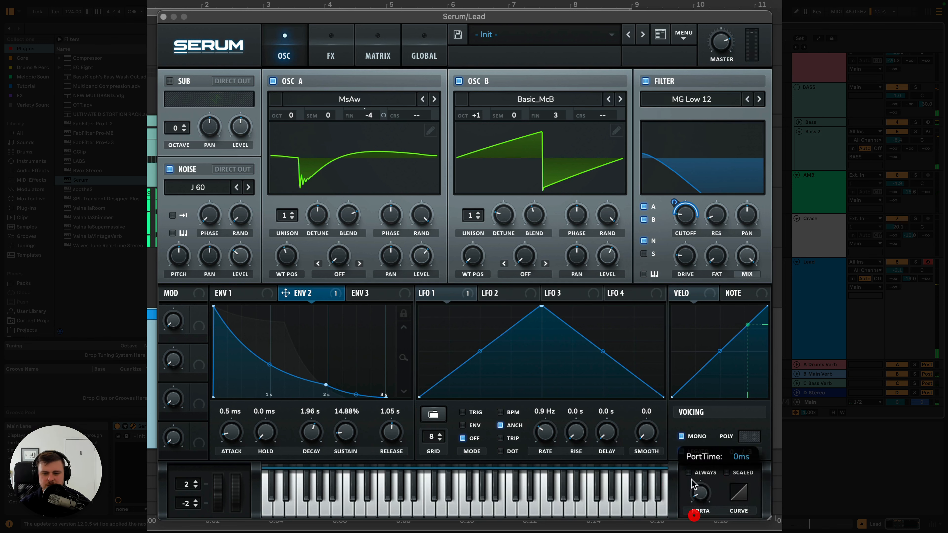
left_click(682, 452)
left_click(682, 437)
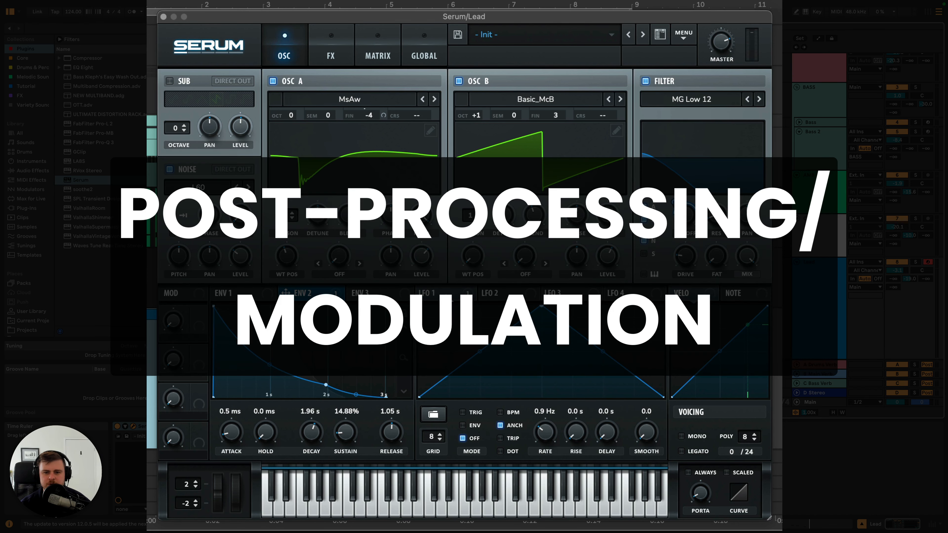
- Shape LFO 2 into a descending sawtooth, turn off its BPM sync, and adjust its rate
left_click(515, 293)
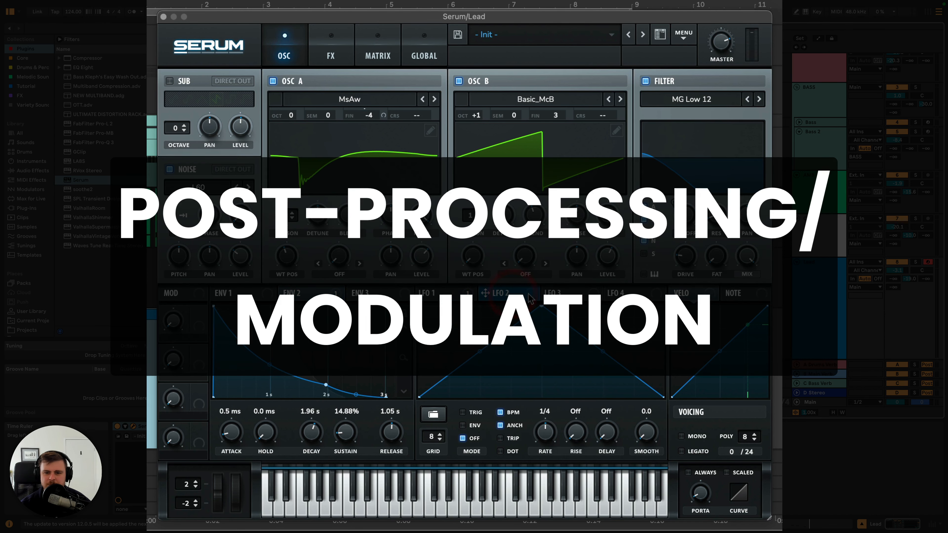
left_click_drag(542, 306, 420, 306)
left_click(500, 412)
left_click_drag(546, 432, 546, 455)
- Route LFO 2 to Amp. in the third modulation matrix slot with a positive amount and play the lead
left_click(377, 56)
left_click(191, 145)
left_click(442, 145)
left_click_drag(311, 147, 393, 146)
key("space")
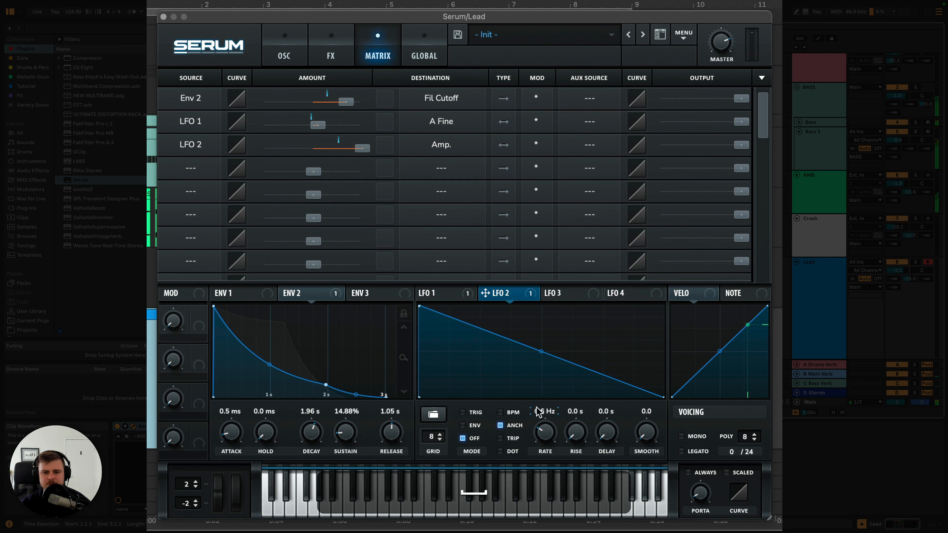
- Raise LFO 2's rate to 24.4 Hz and reduce its modulation amount on Amp. during playback
left_click_drag(545, 433, 545, 402)
left_click_drag(362, 148, 345, 149)
left_click_drag(545, 433, 544, 421)
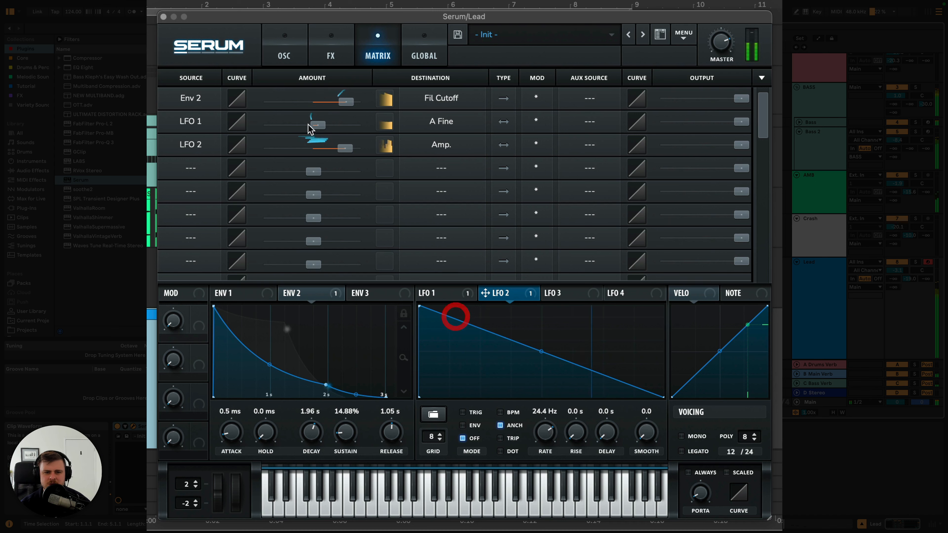
left_click_drag(344, 154, 346, 153)
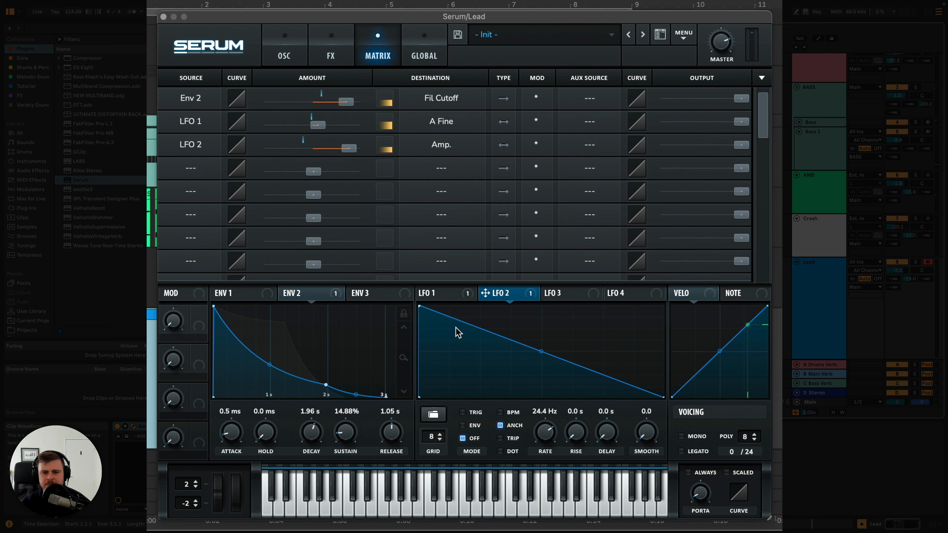
- Reshape LFO 2 into a centred triangle, lowering its rate to 18.6 Hz and its Amp. amount to 18
left_click_drag(421, 307, 543, 304)
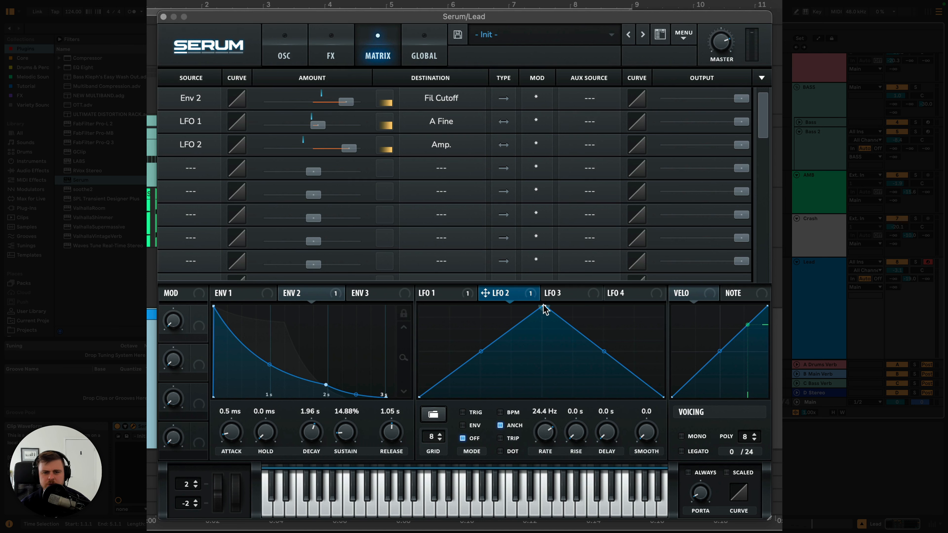
left_click(541, 309)
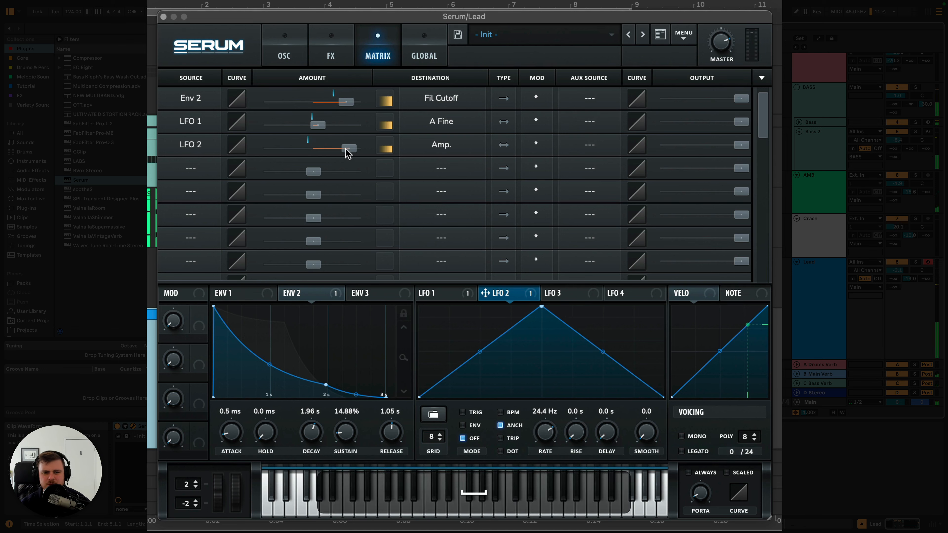
mouse_move(347, 152)
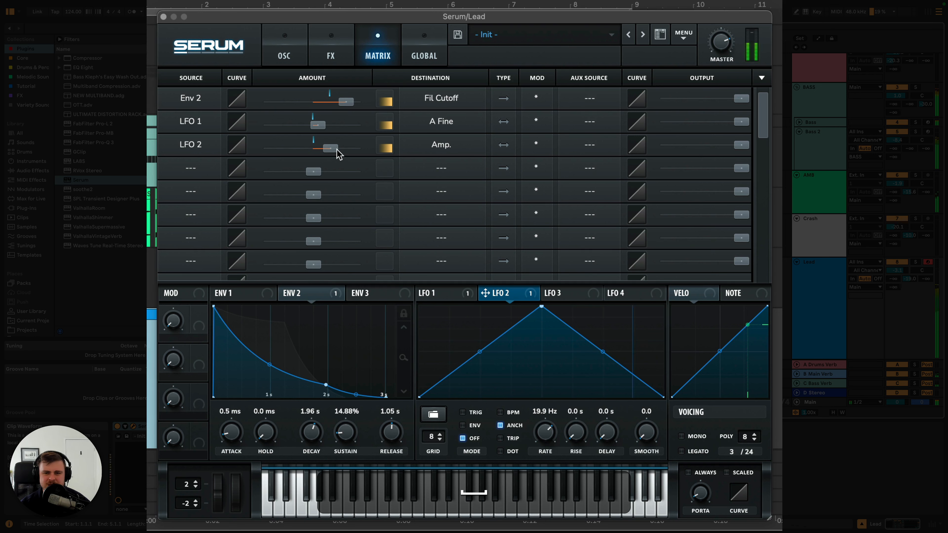
left_click_drag(347, 152, 317, 152)
left_click_drag(545, 429, 546, 435)
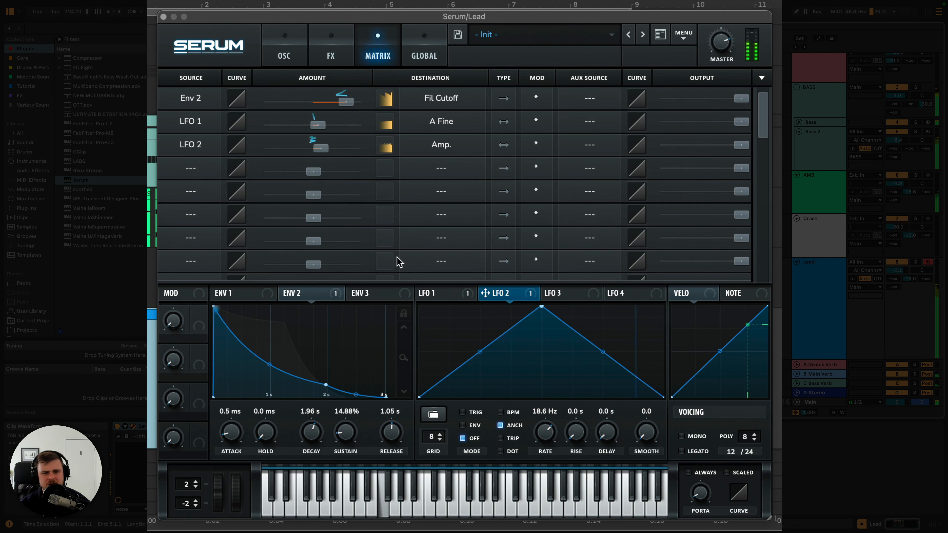
left_click(327, 146)
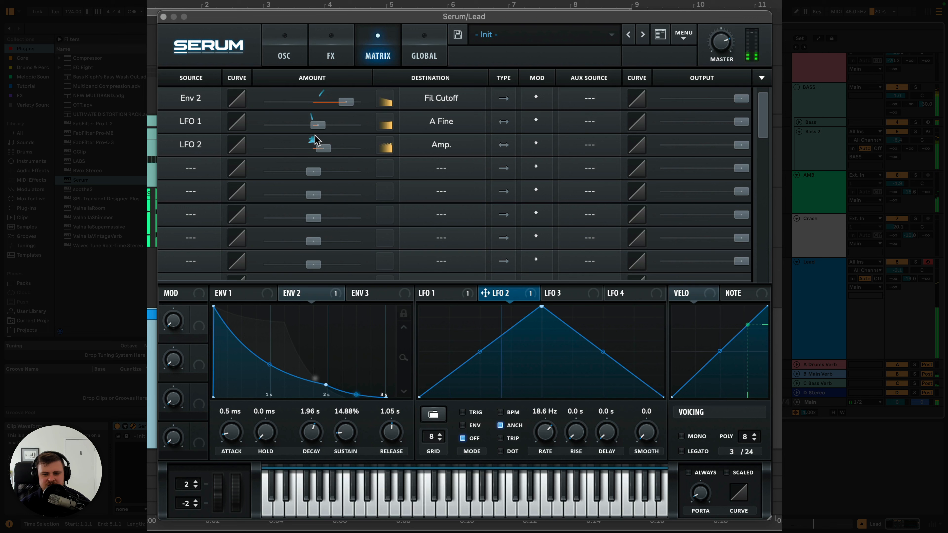
- Fine-tune LFO 2's rate to 17.2 Hz and its Amp. modulation amount to about 17
key("space")
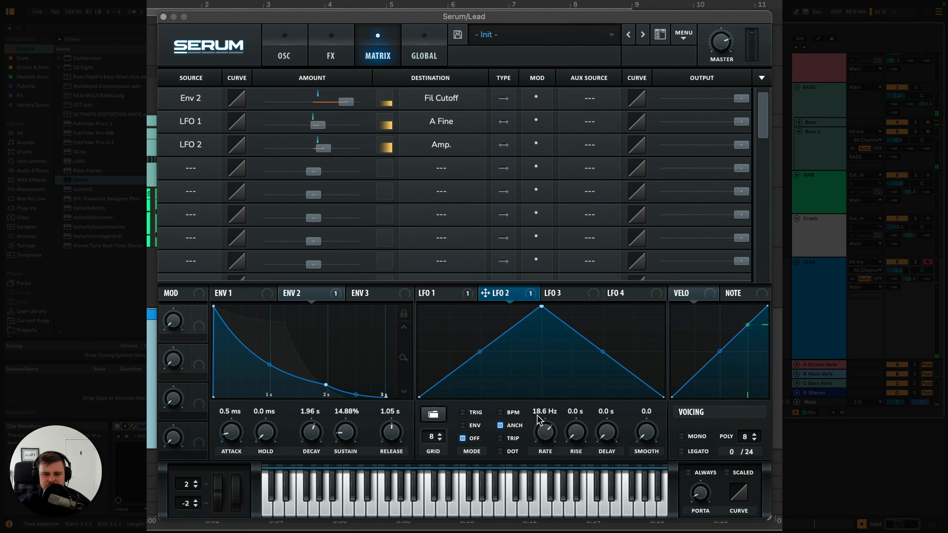
left_click_drag(546, 430, 546, 435)
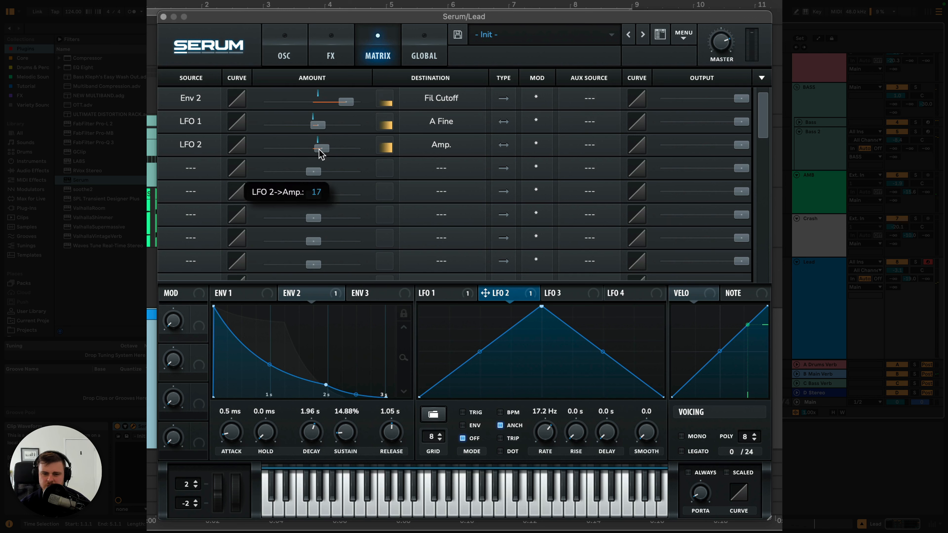
left_click_drag(321, 148, 320, 149)
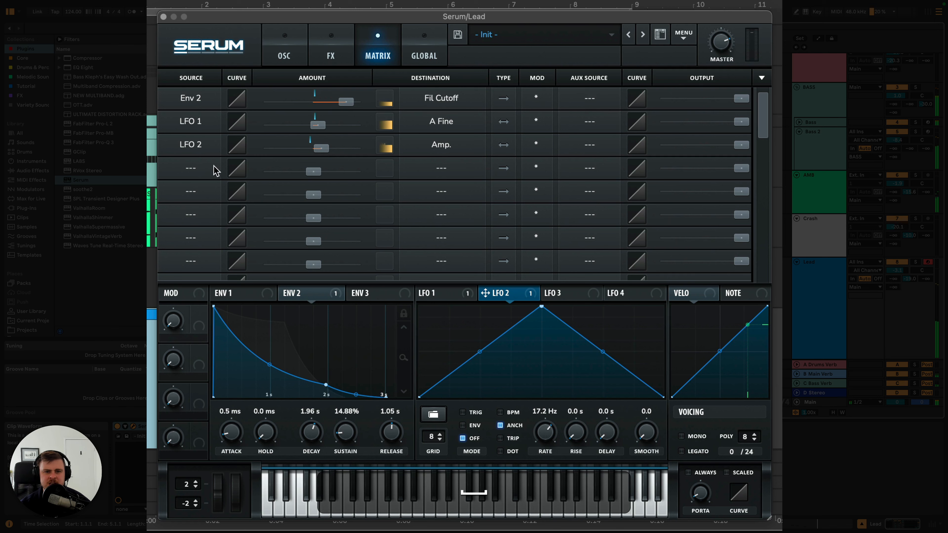
- Route Chaos1 to Mast.Tun in the fourth modulation matrix slot
left_click(284, 58)
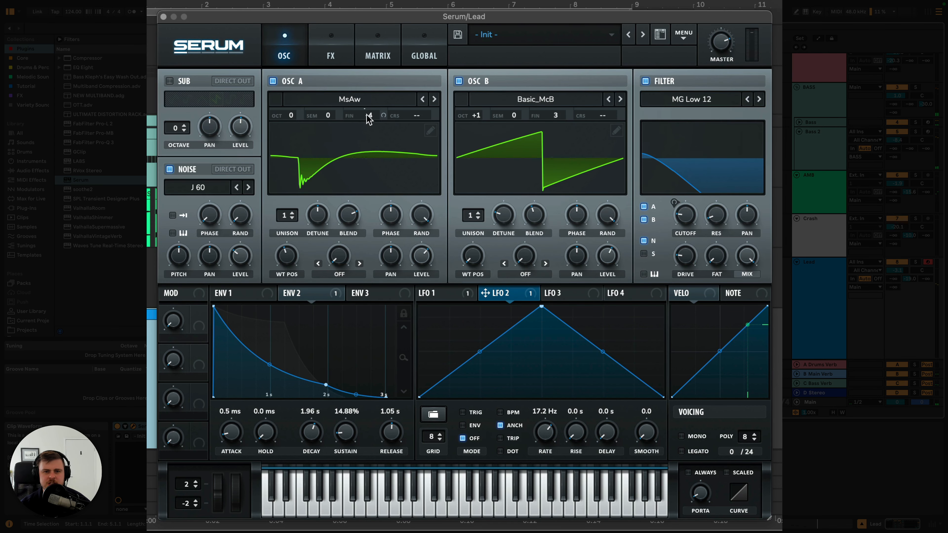
left_click(378, 52)
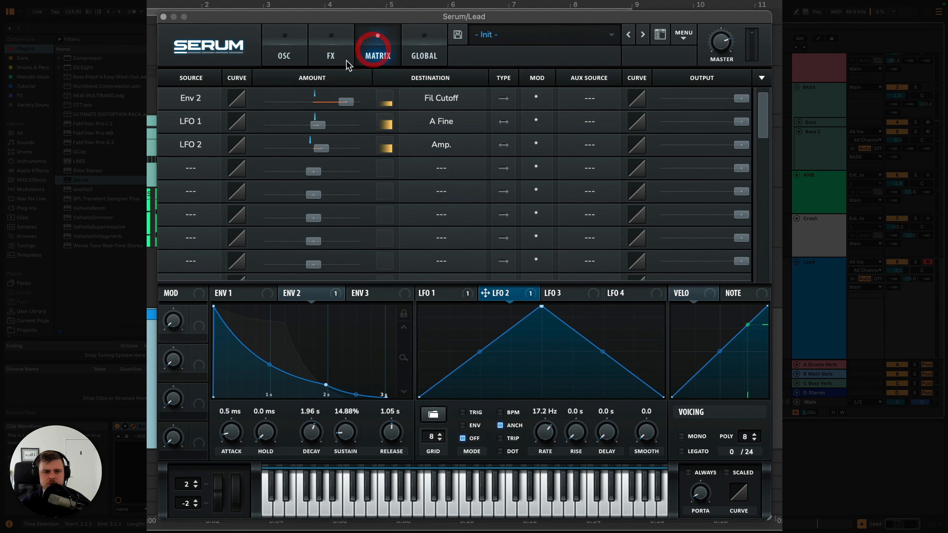
left_click(191, 168)
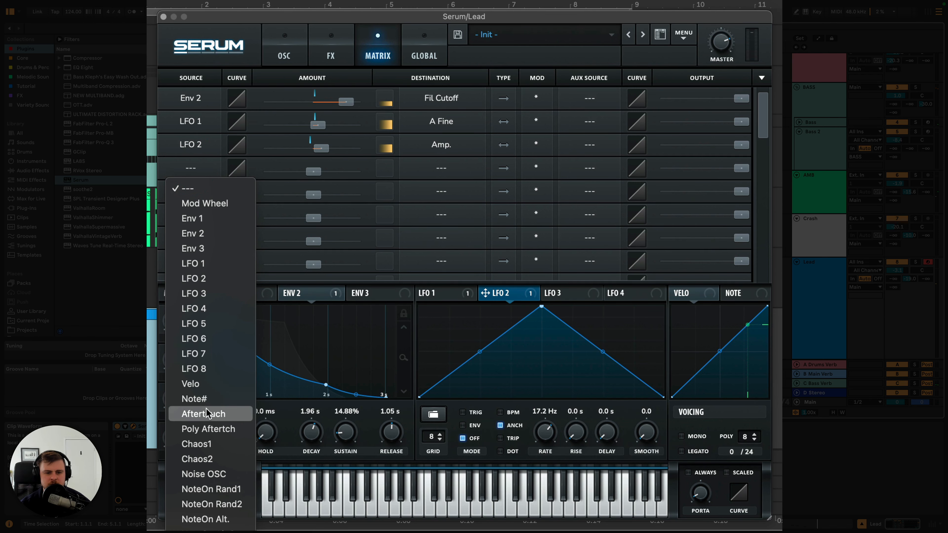
scroll(208, 413, "down", 1)
left_click(209, 434)
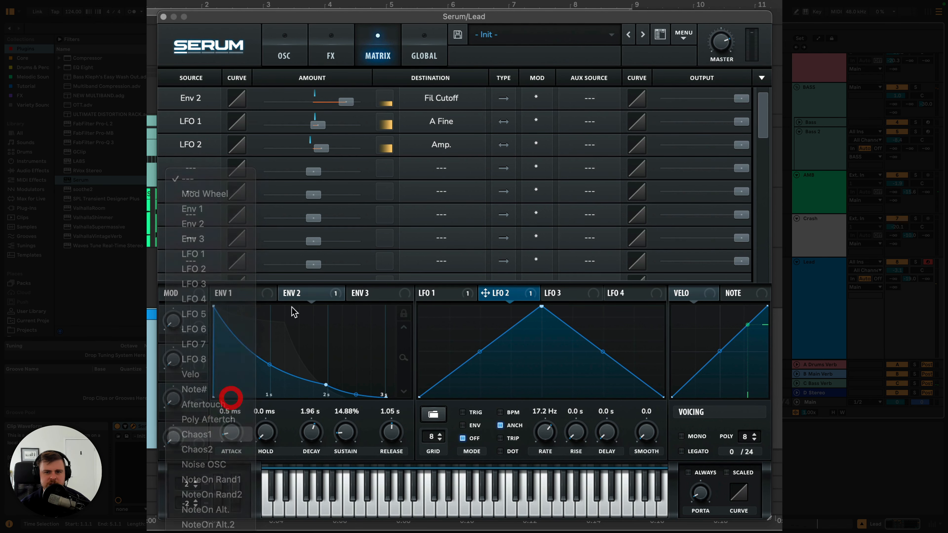
left_click(434, 40)
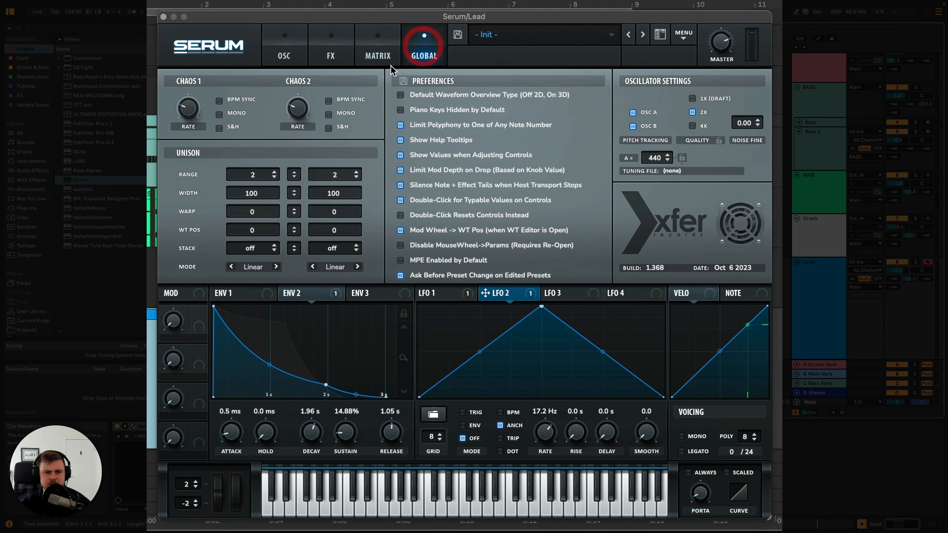
left_click(383, 48)
left_click(441, 168)
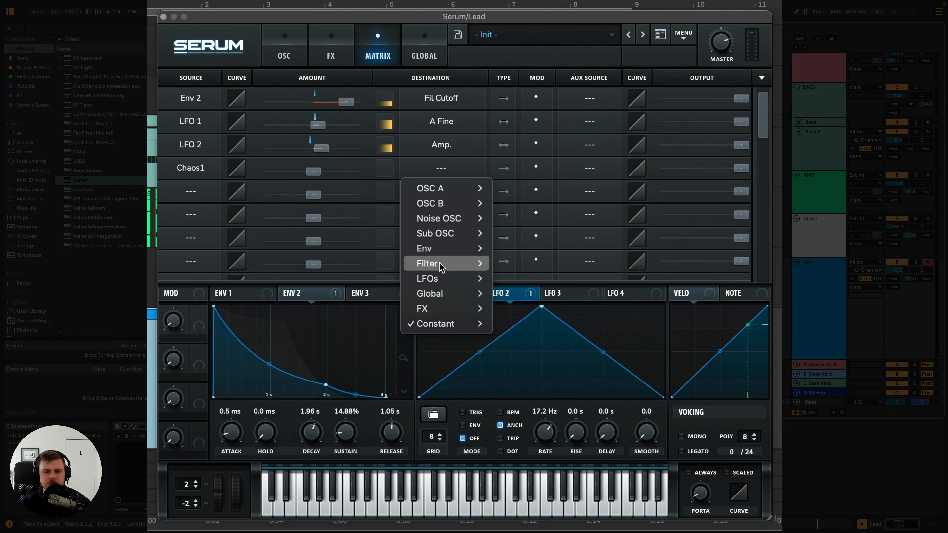
mouse_move(445, 294)
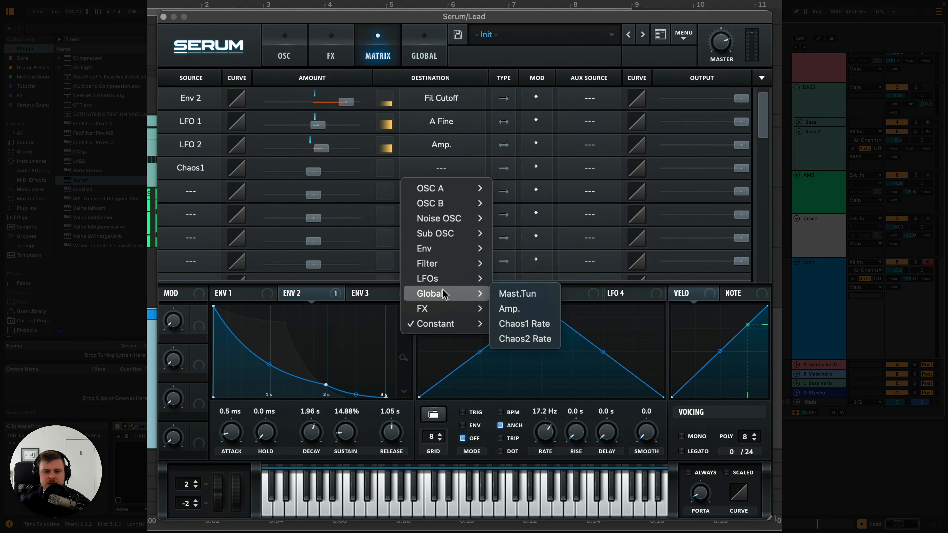
left_click(508, 299)
- Fine-tune the Chaos1 modulation of Mast.Tun to a very small amount and reduce that slot's output
mouse_move(315, 177)
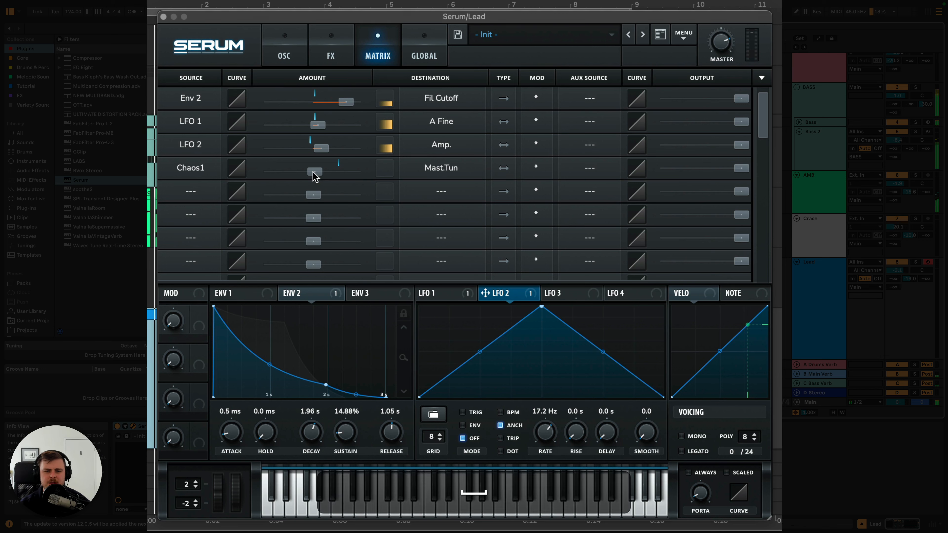
mouse_move(316, 177)
left_mouse_down()
mouse_move(349, 178)
mouse_move(313, 179)
left_mouse_up()
left_click_drag(741, 168, 670, 169)
left_click(671, 170)
- Enable the EQ effect with a 2.3 dB high-shelf boost and a low cut at about 181 Hz, and play the lead
left_click(331, 53)
left_click(179, 249)
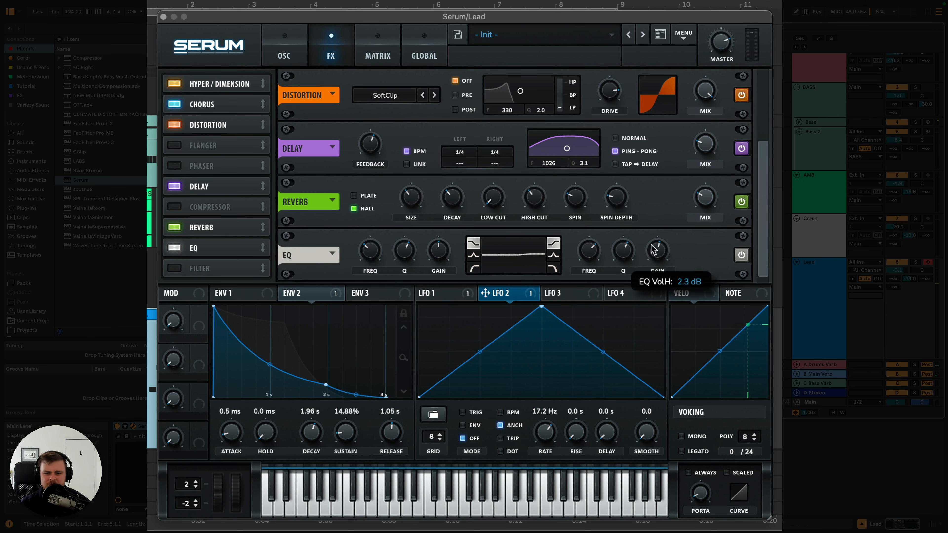
left_click(474, 268)
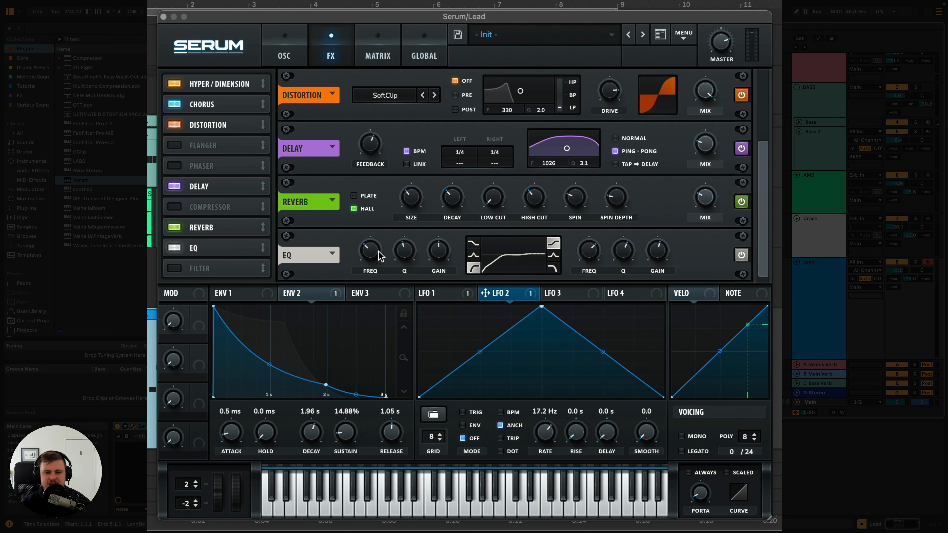
left_click_drag(378, 251, 378, 255)
key("space")
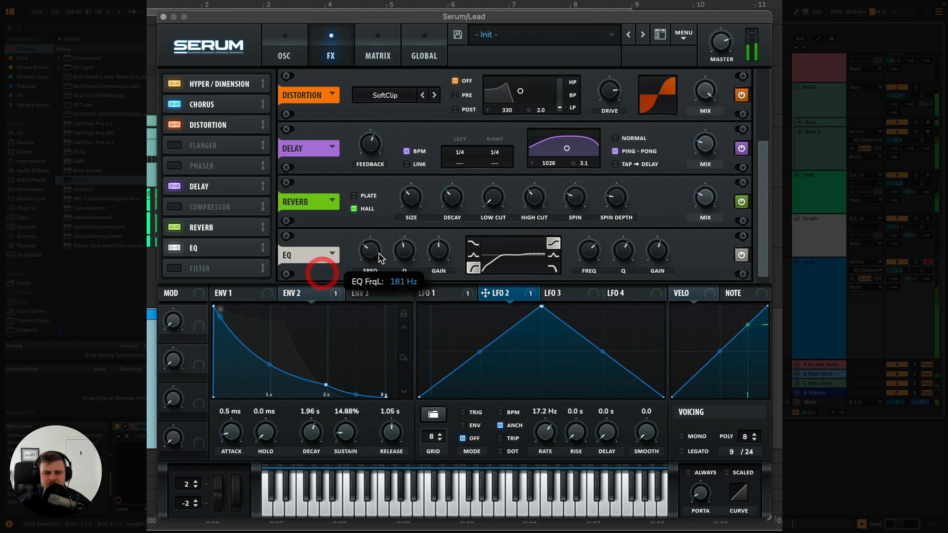
- Lengthen the decay of Env 1 and set Env 2's decay to about 2.26 s during playback
left_click(243, 294)
key("space")
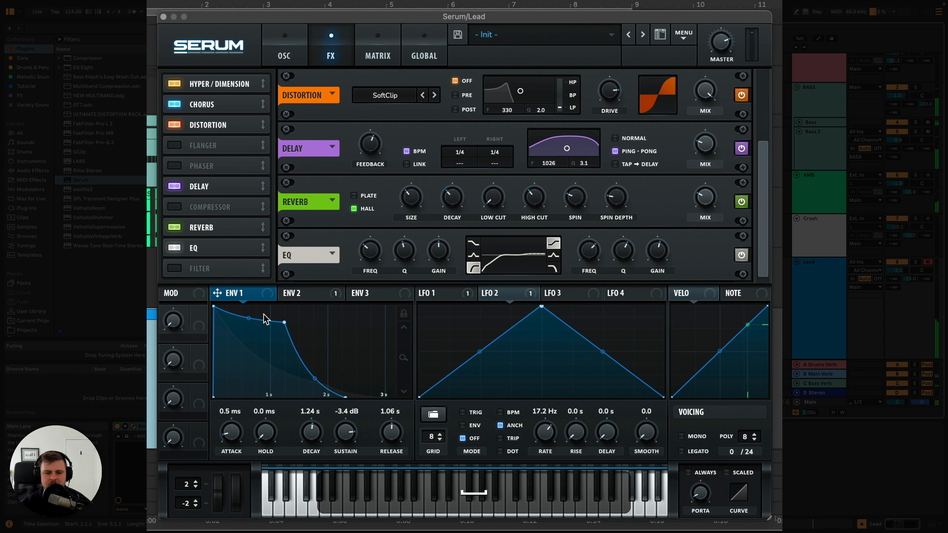
left_click(312, 303)
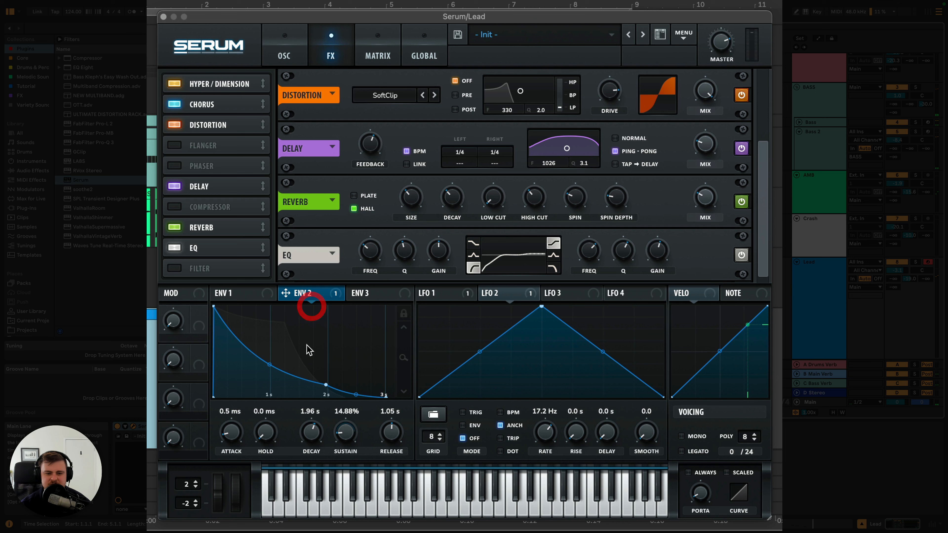
left_click_drag(305, 432, 305, 430)
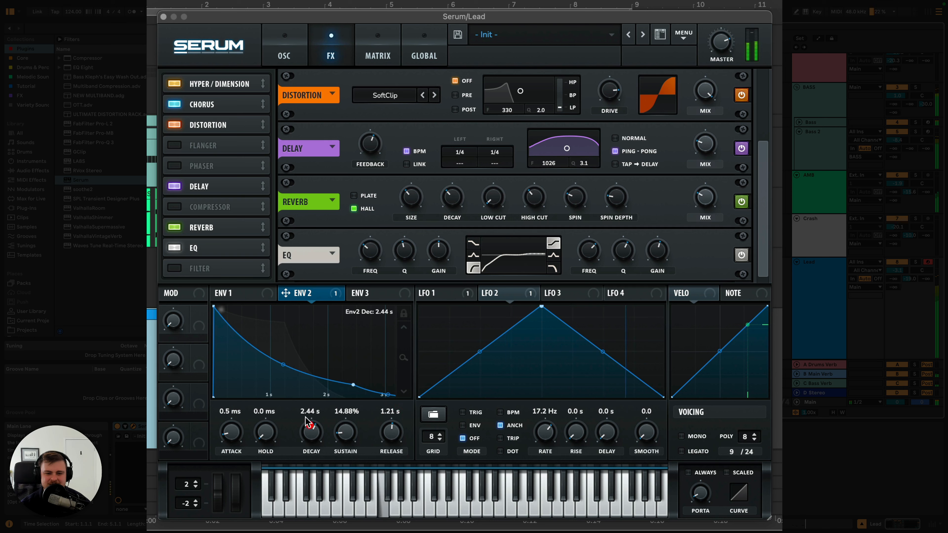
left_click(246, 294)
mouse_move(310, 433)
left_mouse_down()
mouse_move(311, 413)
mouse_move(311, 442)
left_mouse_up()
left_click(306, 293)
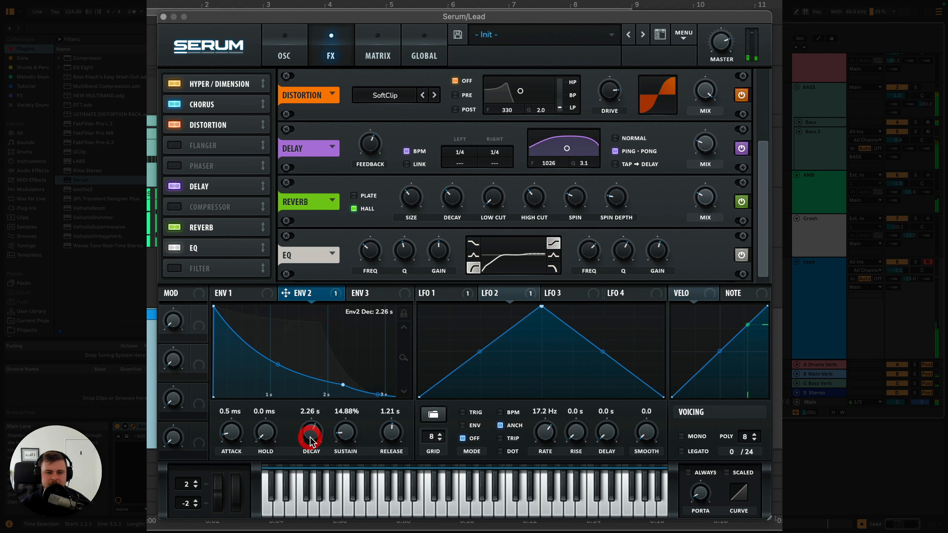
- Try a multiband compressor after the EQ with raised makeup gain, switch it off, and close the synth window
left_click(174, 206)
left_click_drag(263, 206, 260, 252)
left_click(574, 271)
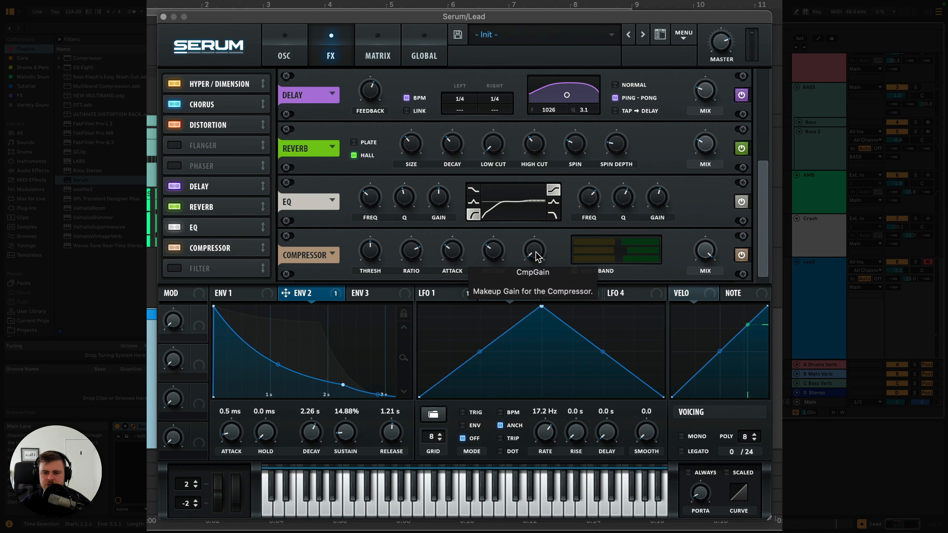
mouse_move(535, 249)
left_mouse_down()
mouse_move(535, 238)
mouse_move(545, 255)
left_mouse_up()
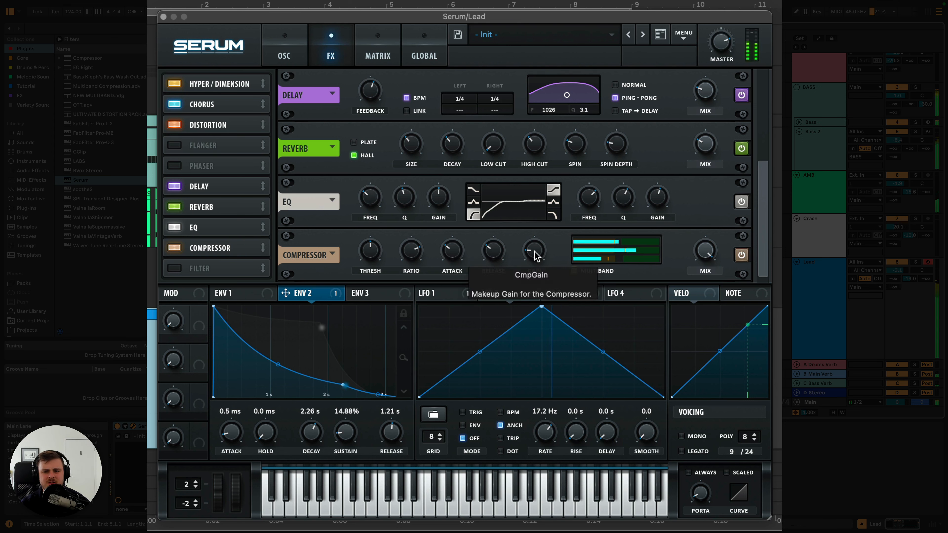
left_click(174, 248)
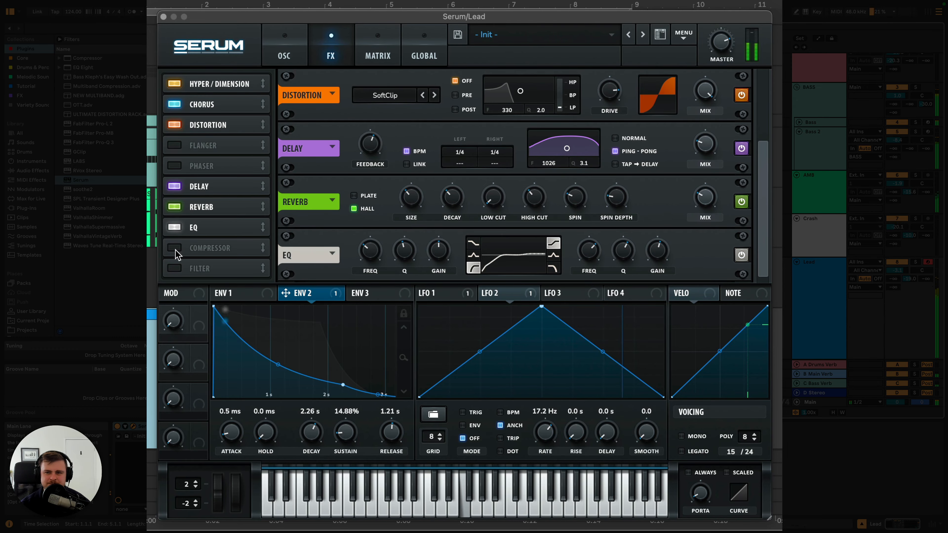
left_click(174, 17)
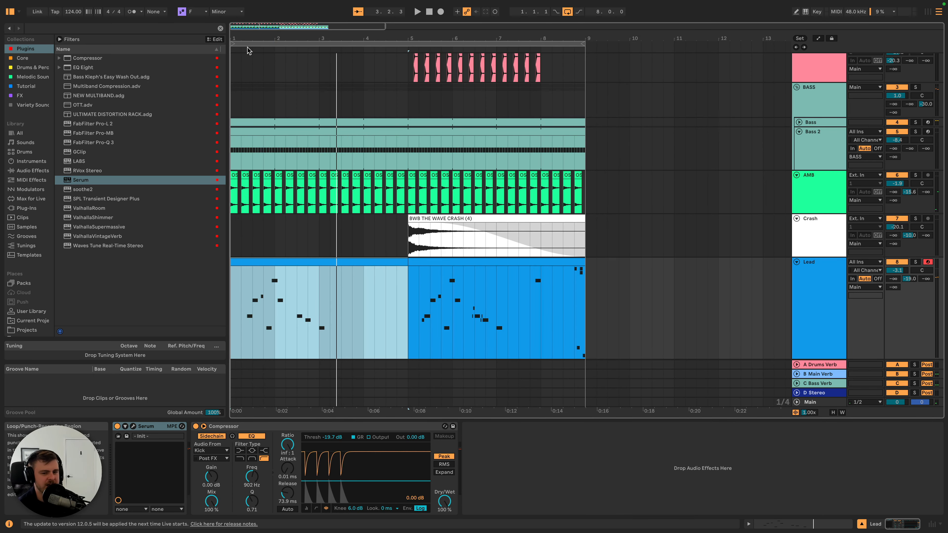
key("space")
- Try a Chord MIDI effect on the Lead track with Shift 1 at -12 st and 27% velocity, and play it back
left_click(31, 180)
left_click(60, 39)
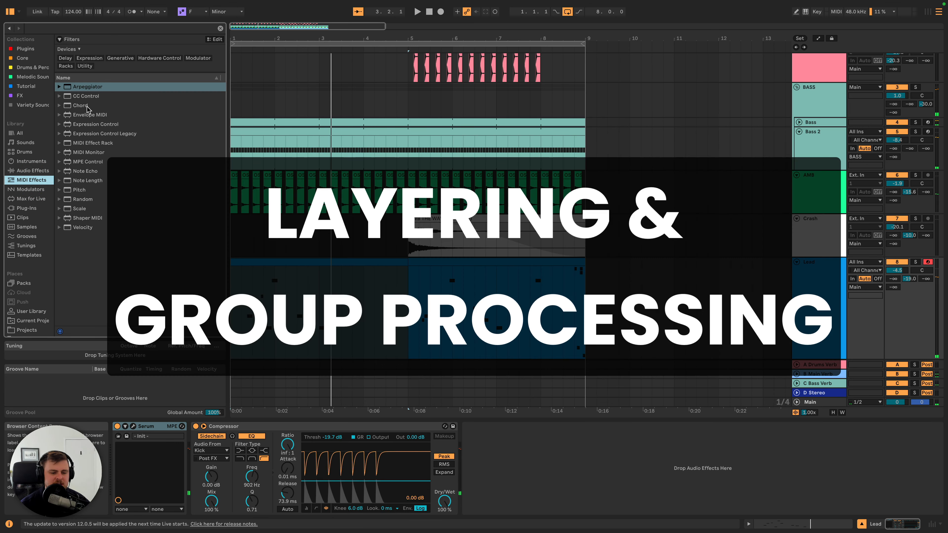
left_click(86, 105)
left_click(131, 454)
key("shift+Down")
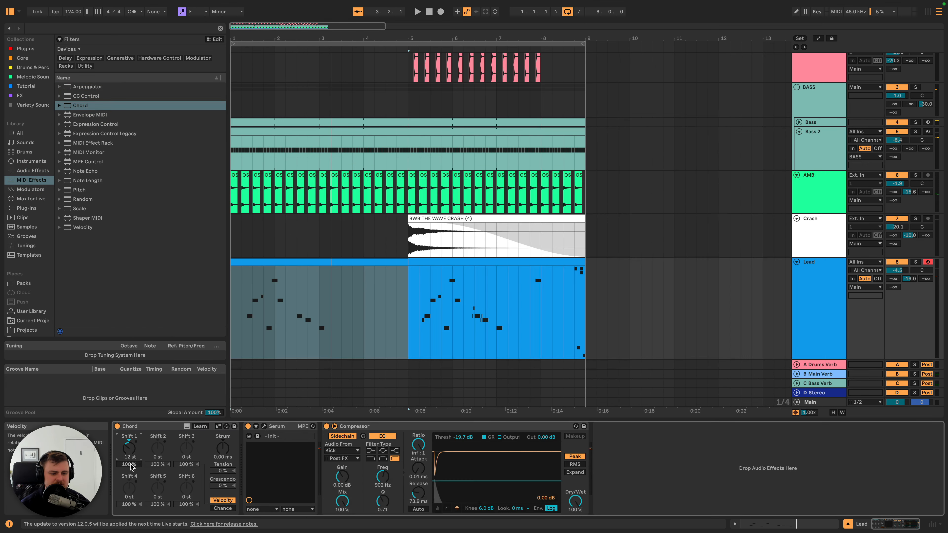
mouse_move(129, 464)
left_mouse_down()
mouse_move(129, 483)
mouse_move(132, 457)
left_mouse_up()
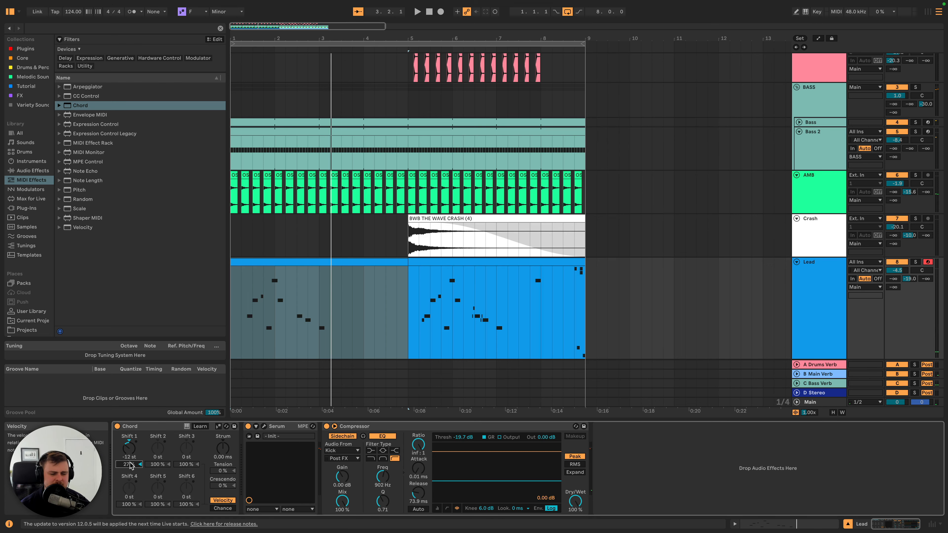
key("space")
key("space")
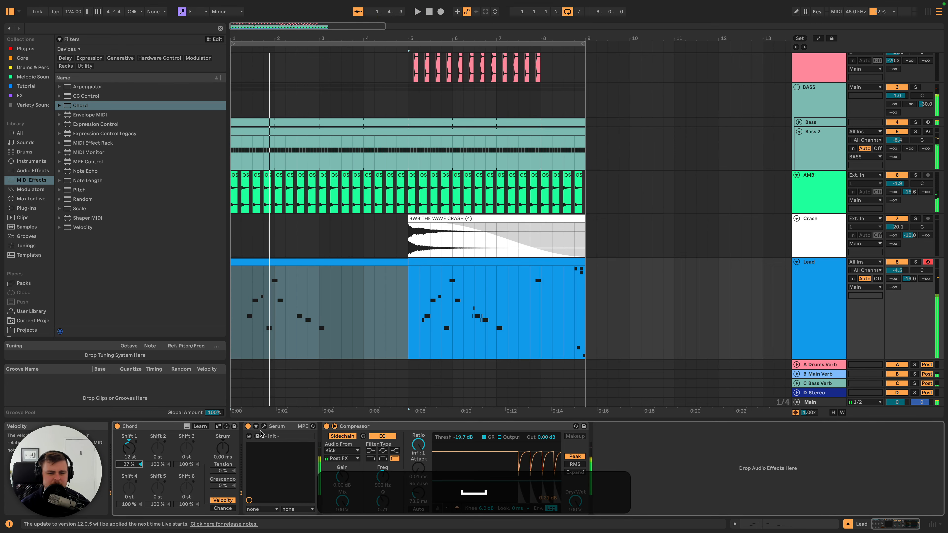
left_click(264, 426)
left_click(248, 47)
- Duplicate the Lead track and delete the Chord device
left_click(823, 312)
key("super+d")
left_click(130, 427)
key("Delete")
- Rename the duplicated lead track LOW LEAD
right_click(831, 312)
key("super+r")
type("LOW")
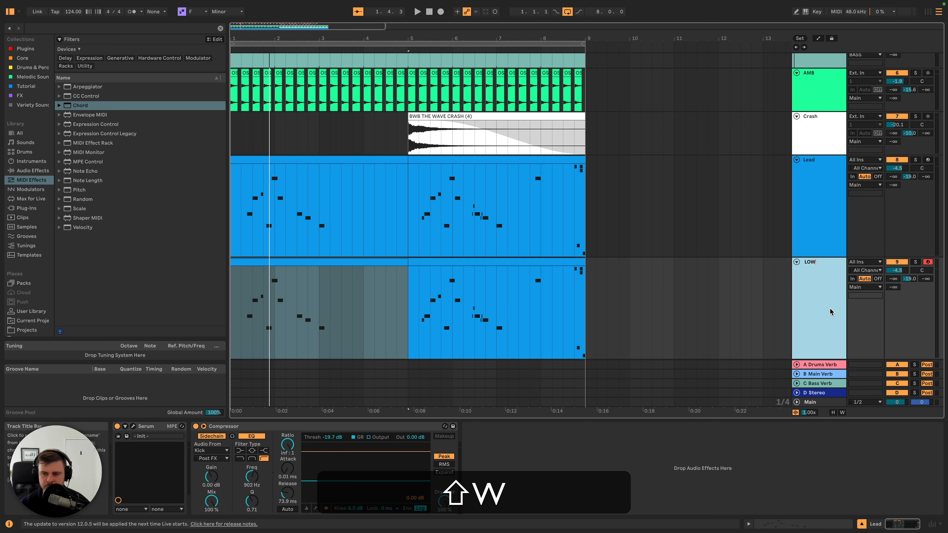
key("BackSpace")
key("BackSpace")
type("LOW LEAD")
key("shift+Return")
- Add a Pitch MIDI effect at -12 st to LOW LEAD and set the volumes to -12.5 dB for LOW LEAD and -4.8 dB for Lead
left_click_drag(78, 190, 141, 454)
key("shift+Down")
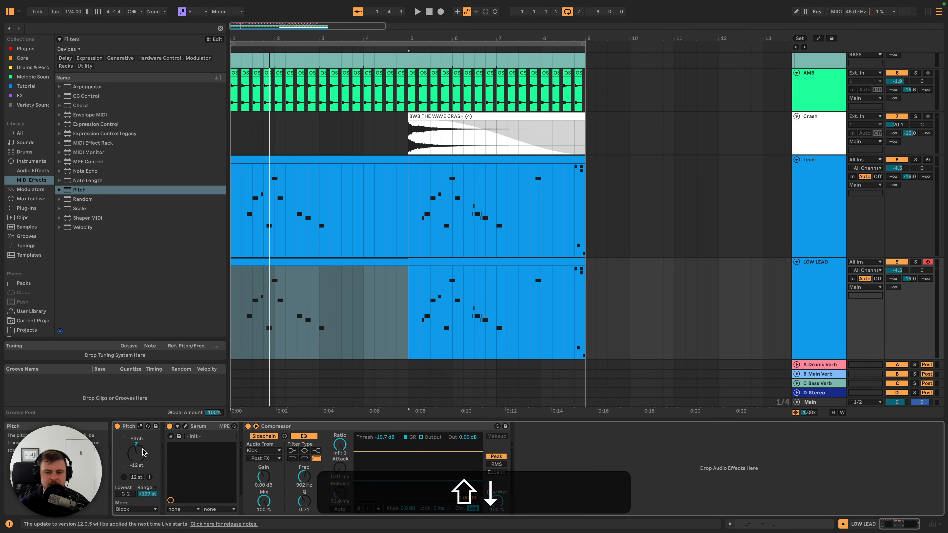
left_click_drag(897, 270, 898, 285)
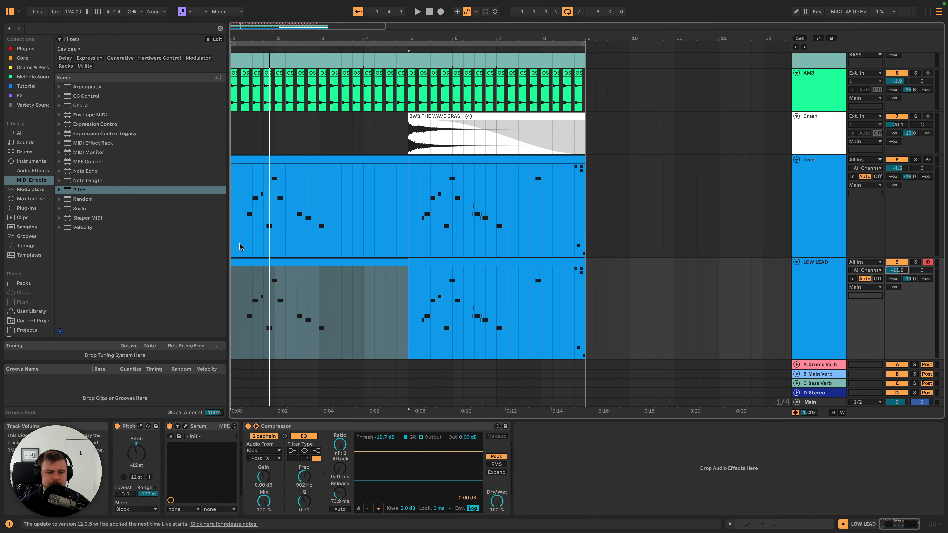
key("space")
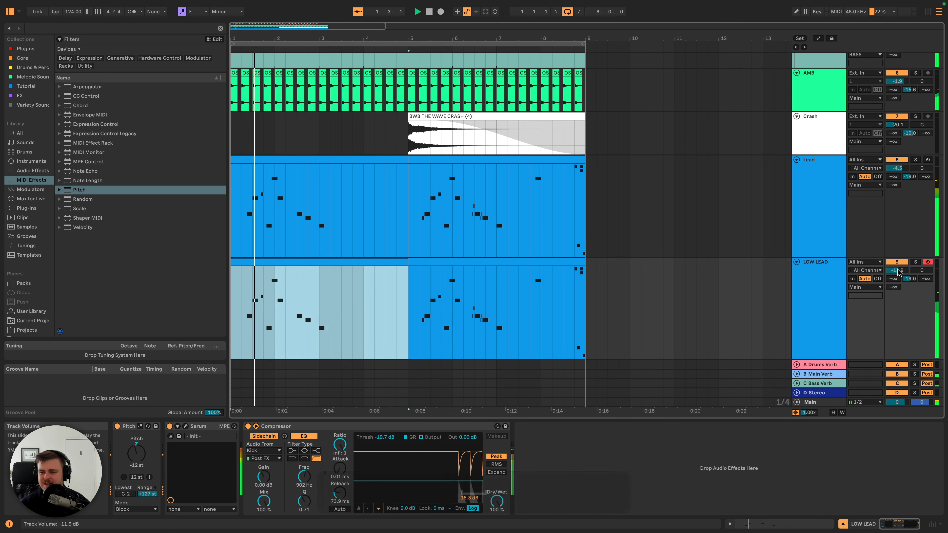
left_click_drag(897, 168, 898, 169)
- Group the Lead and LOW LEAD tracks and name the group LEAD GRP
left_click(815, 180)
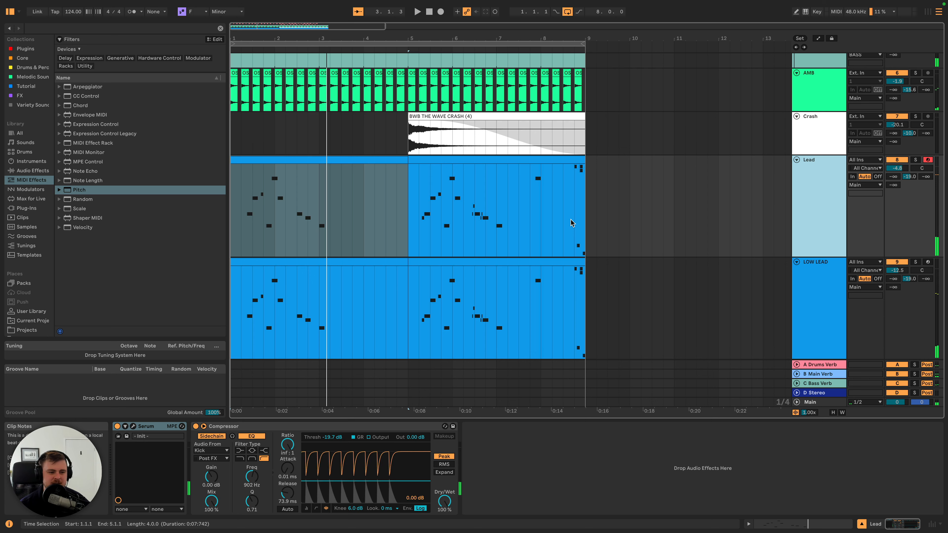
left_click(824, 272, "shift")
key("super+g")
left_click(811, 178)
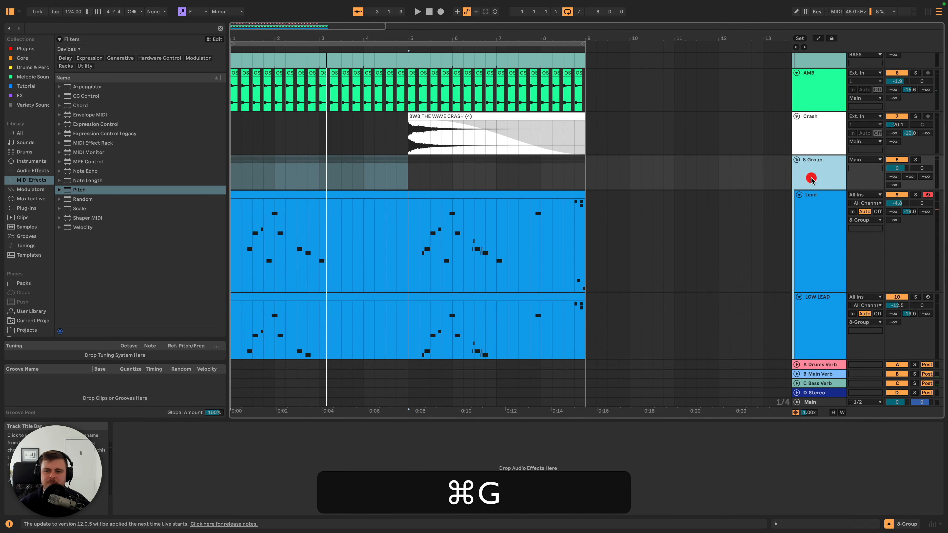
key("super+r")
type("LEAD GRP")
key("Return")
- Load the Multiband Compression.adv preset on LEAD GRP, set its Amount to 31%, and lower the group volume to -0.9 dB
left_click(33, 171)
double_click(112, 208)
key("space")
left_click_drag(389, 502, 389, 513)
left_click_drag(897, 168, 897, 171)
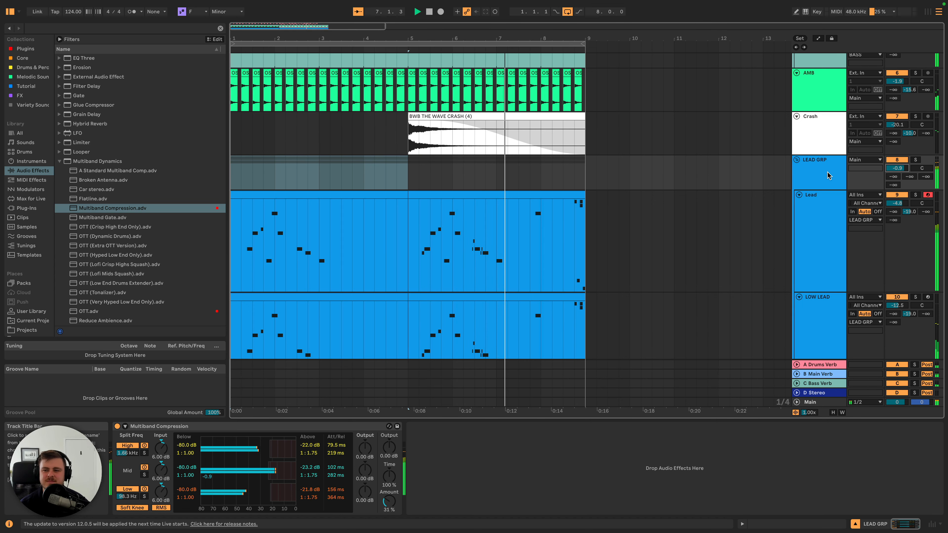
key("space")
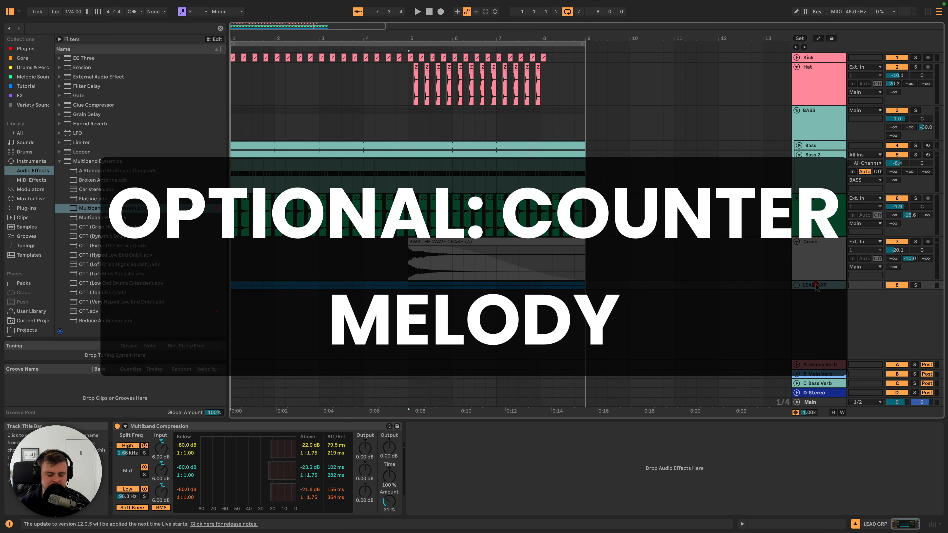
- Create a new MIDI track below LEAD GRP and load Serum on it
key("shift+super+t")
left_click(820, 308)
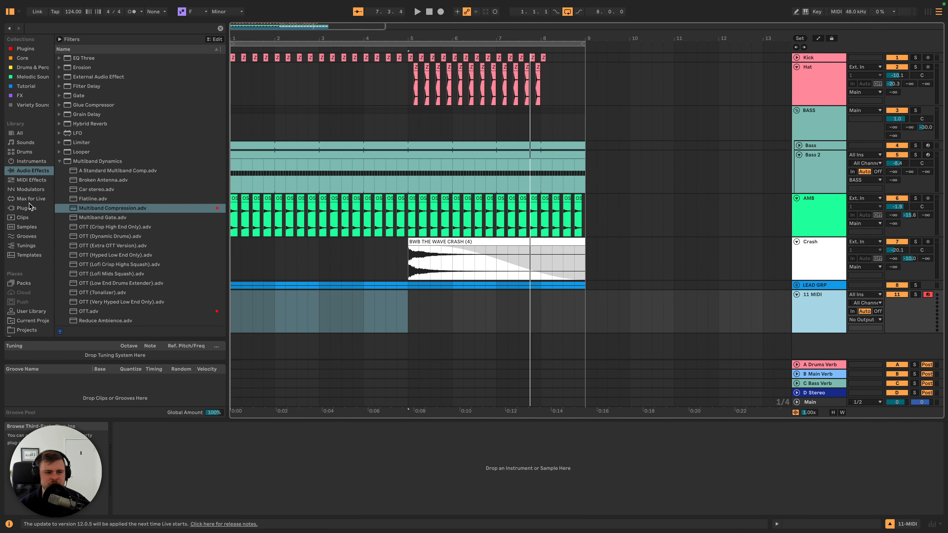
left_click(25, 48)
double_click(80, 180)
- Load the LD Singularion preset from a Desktop folder into the new Serum instance and close its window
left_click(626, 65)
left_click(627, 65)
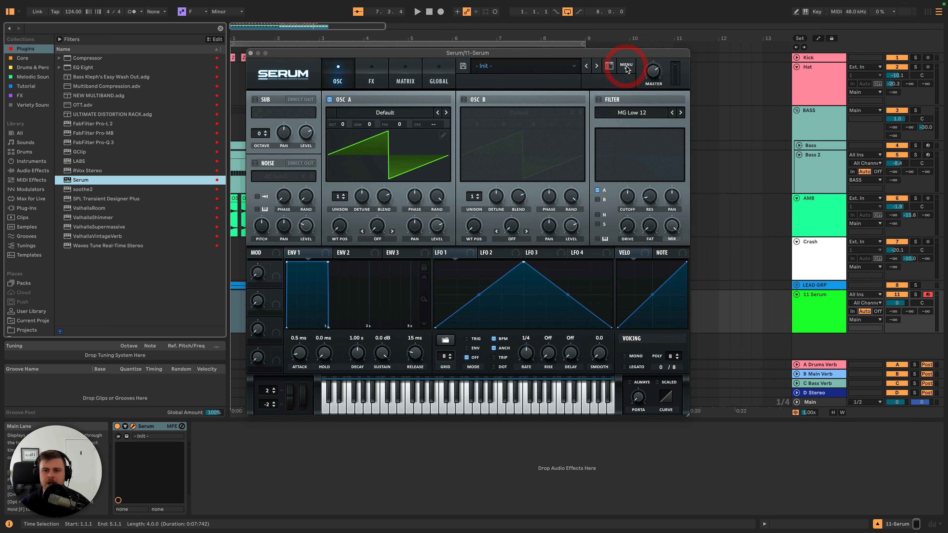
left_click(626, 67)
left_click(647, 119)
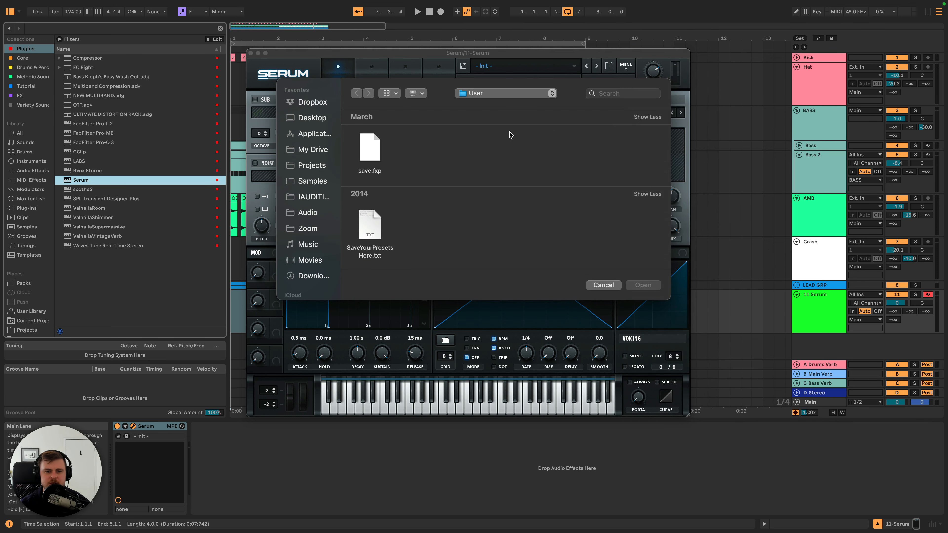
left_click(303, 118)
double_click(385, 157)
double_click(600, 224)
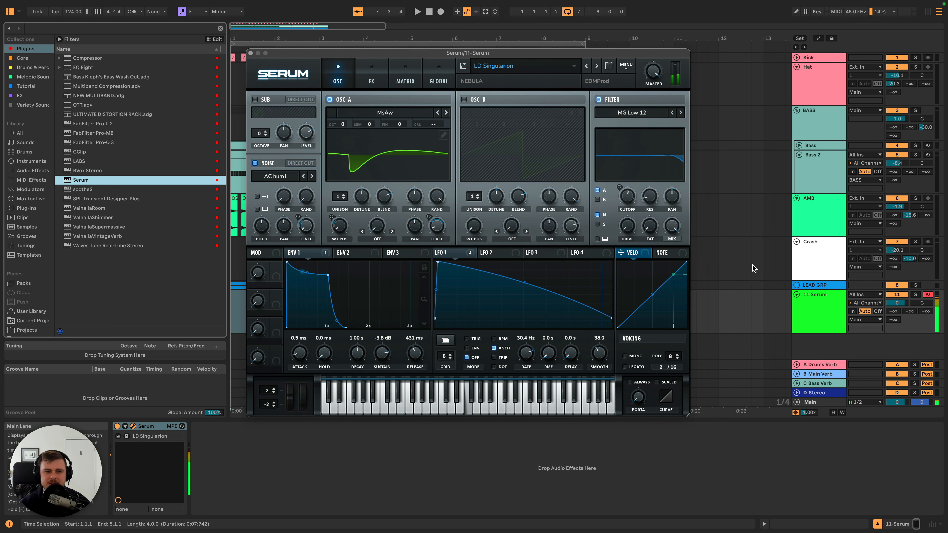
left_click(251, 53)
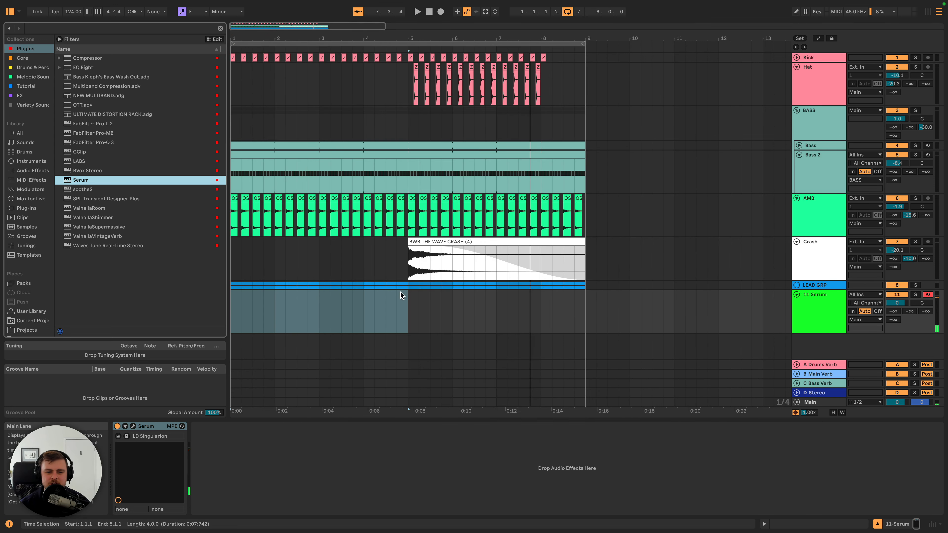
- Unfold the LEAD GRP tracks and play the arrangement from the start to listen to both leads
left_click(352, 303)
left_click(315, 309)
left_click(797, 285)
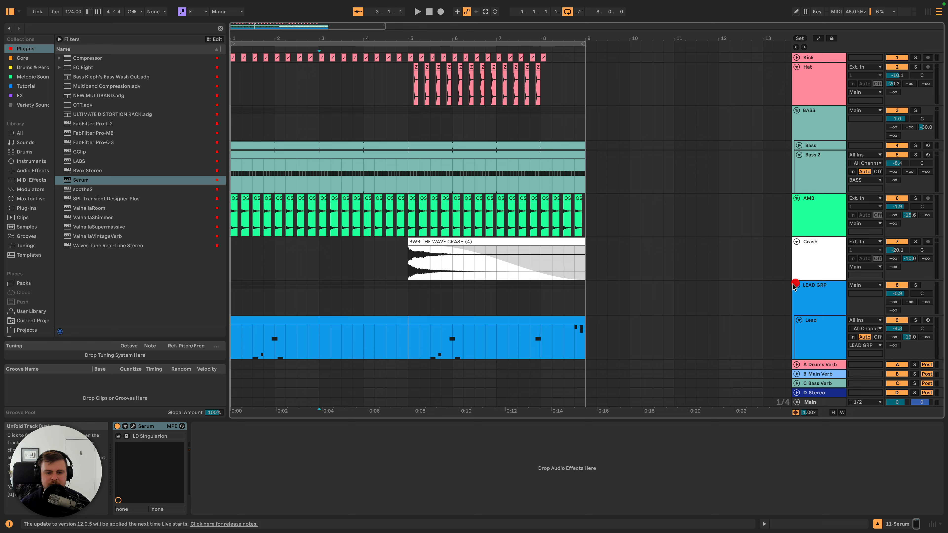
scroll(319, 335, "down", 6)
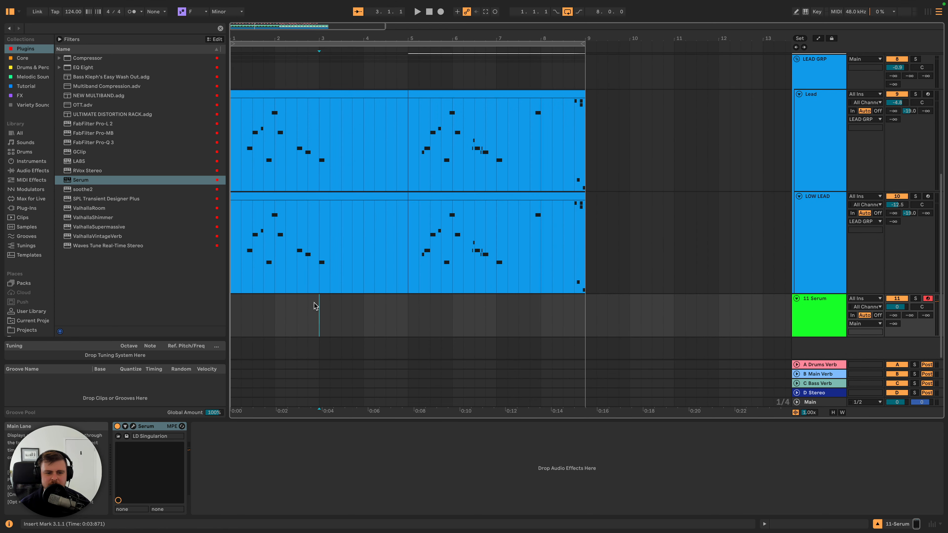
left_click(233, 281)
key("space")
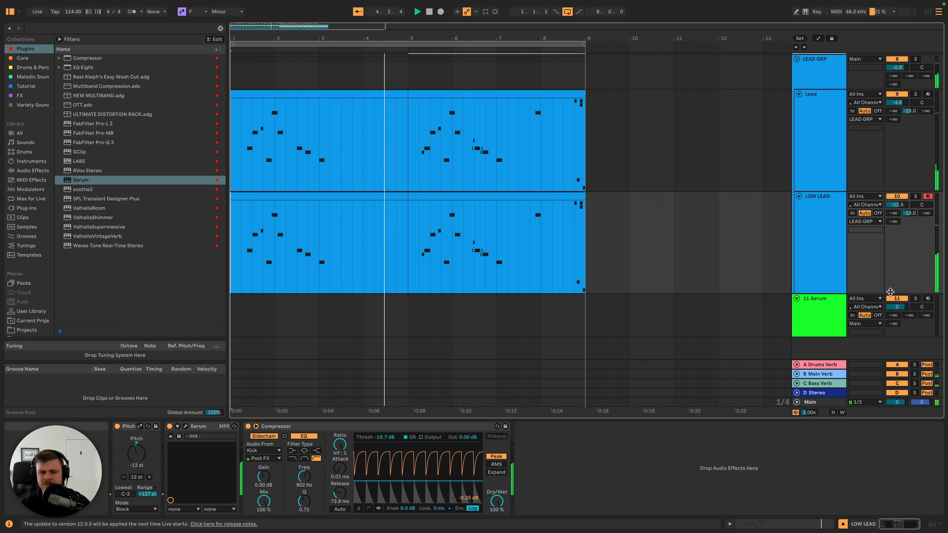
- Insert an empty MIDI clip on the 11 Serum track from bar 3 to bar 5
left_click(821, 310)
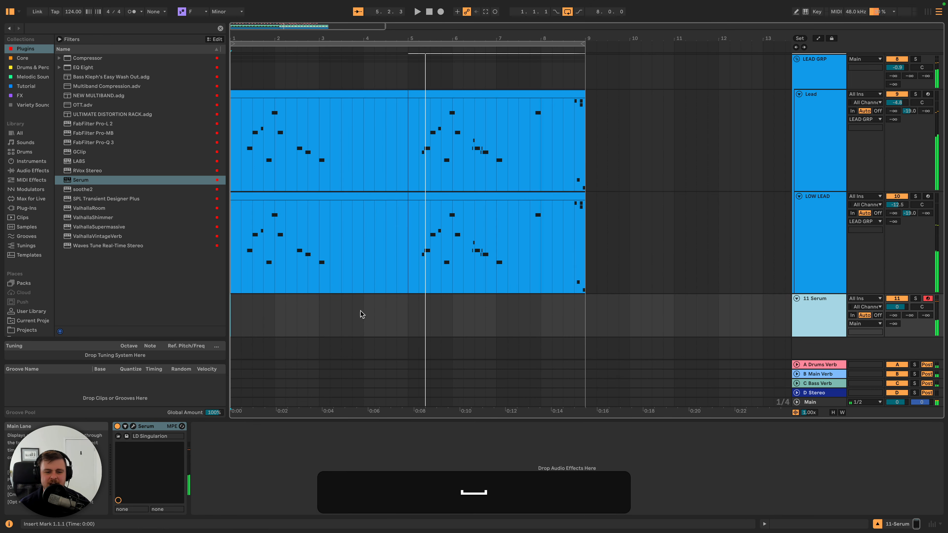
left_click_drag(319, 313, 409, 308)
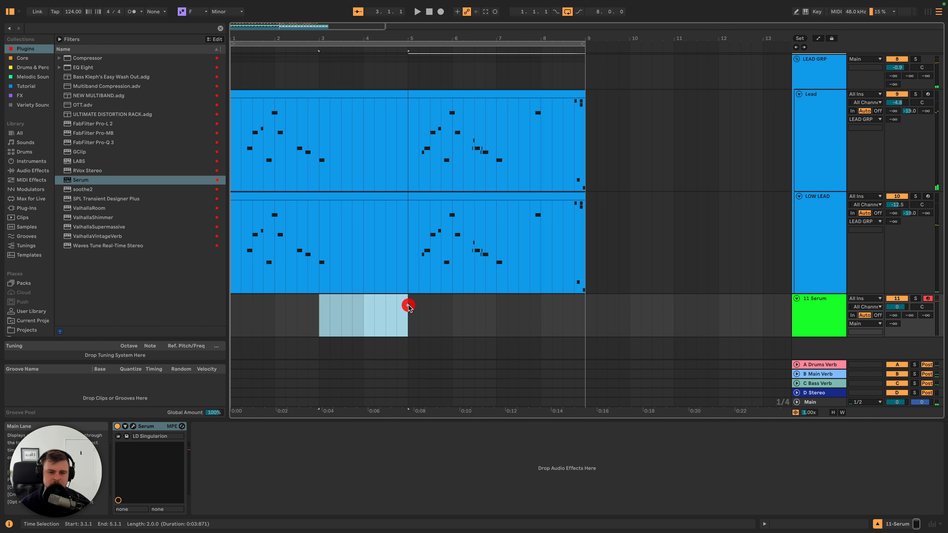
key("shift+super+m")
- Examine the Lead clip's notes from bar 3 and return to the empty clip on the 11 Serum track
scroll(377, 110, "down", 4)
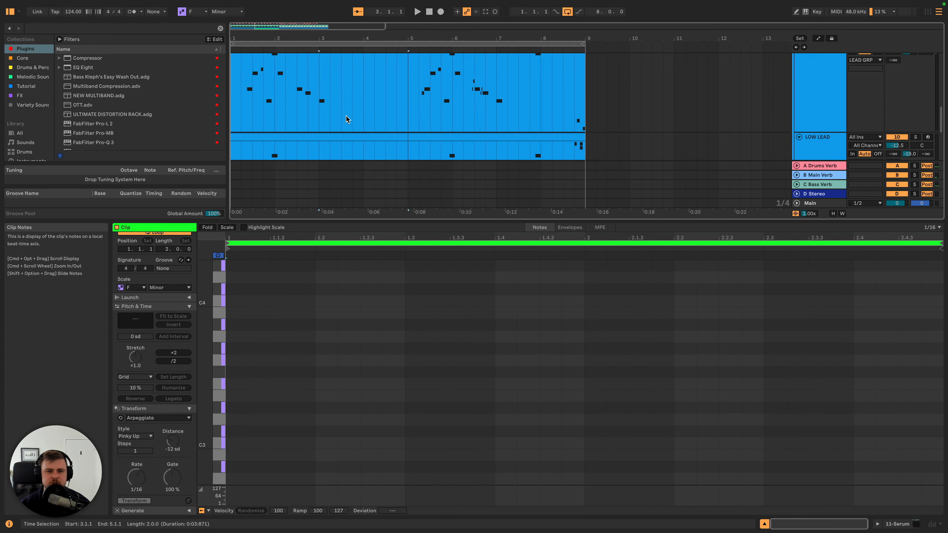
scroll(329, 96, "up", 2)
left_click_drag(323, 95, 353, 98)
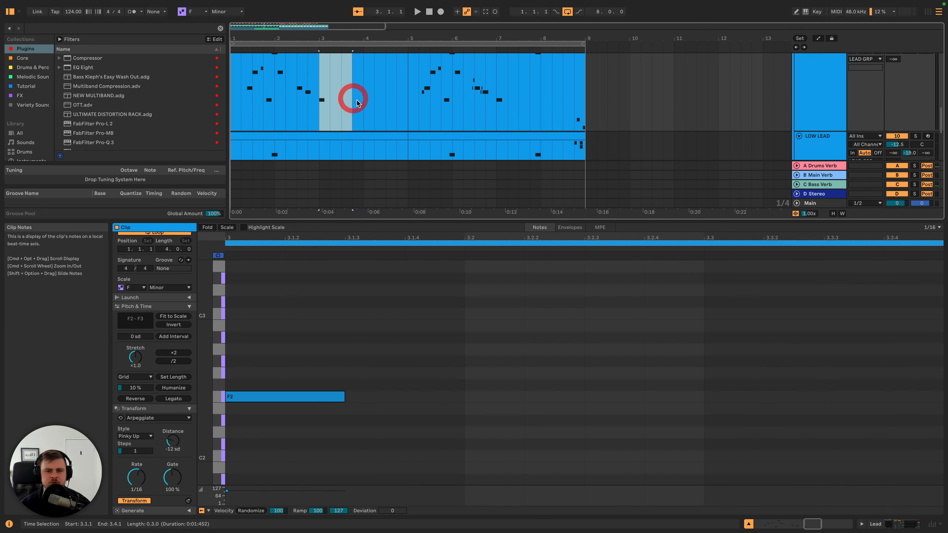
left_click(361, 101)
scroll(361, 102, "down", 3)
left_click(362, 99)
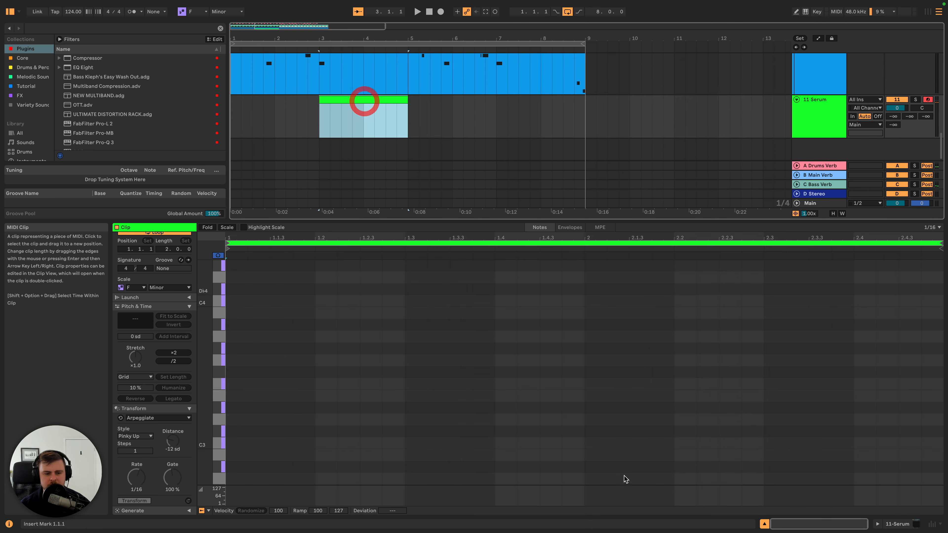
- Add an F2 note at bar 2 of the Serum clip, extend it to the clip's end with Legato, and audition it
double_click(593, 385)
key("shift+Down")
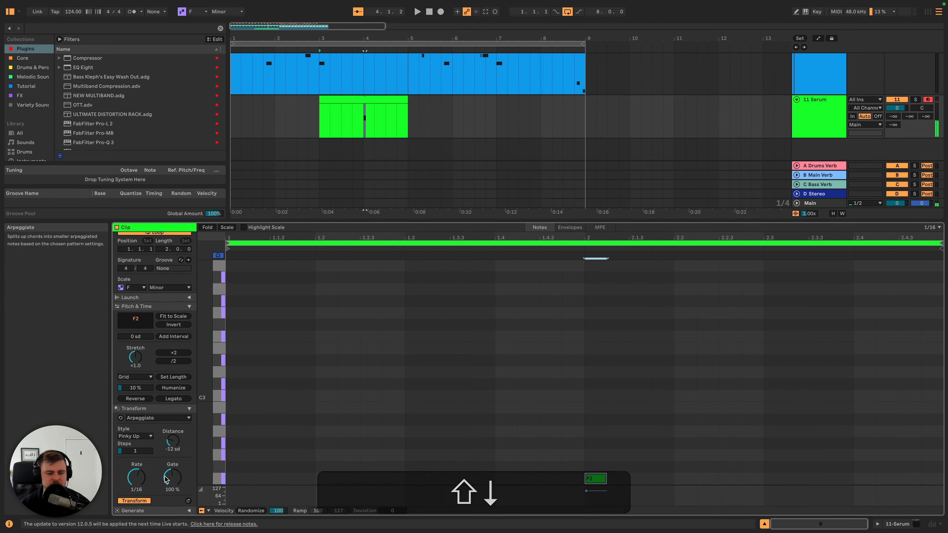
left_click(173, 398)
key("space")
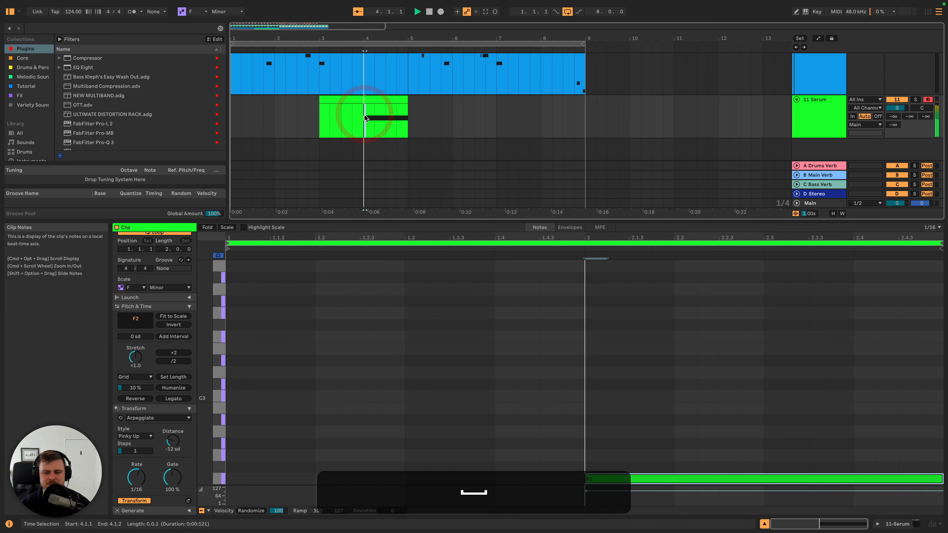
key("space")
key("space")
- Shorten the F2 note to end at beat 2.3 and play it back
left_click_drag(943, 479, 765, 478)
key("space")
key("space")
- Copy the F2 note to C3, starting at 2.2.4 and ending at 2.4.4, fit the F2 note to end at 2.2.4, and audition both
key("space")
key("space")
key("space")
scroll(762, 465, "down", 2)
left_click_drag(672, 449, 807, 366)
left_click_drag(764, 446, 719, 446)
key("space")
key("space")
left_click_drag(772, 368, 784, 365)
left_click_drag(719, 446, 741, 445)
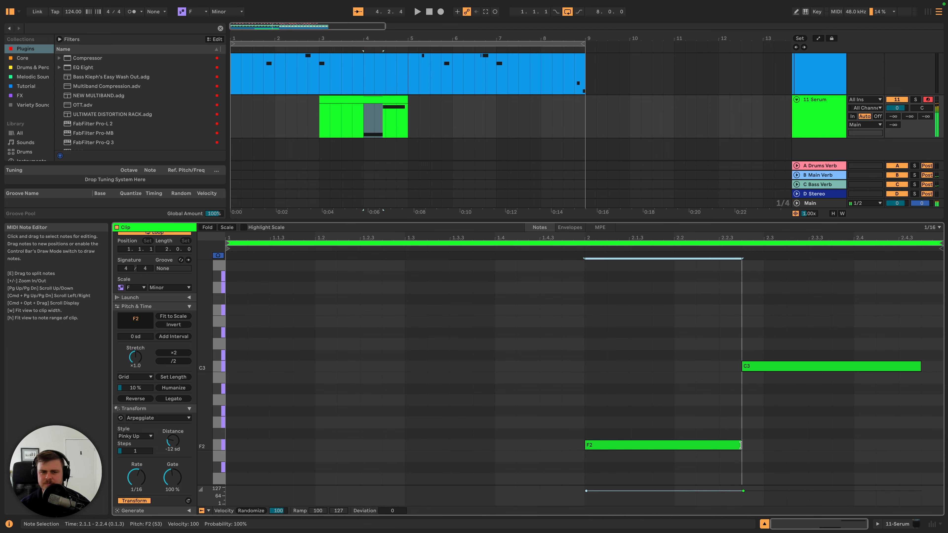
key("space")
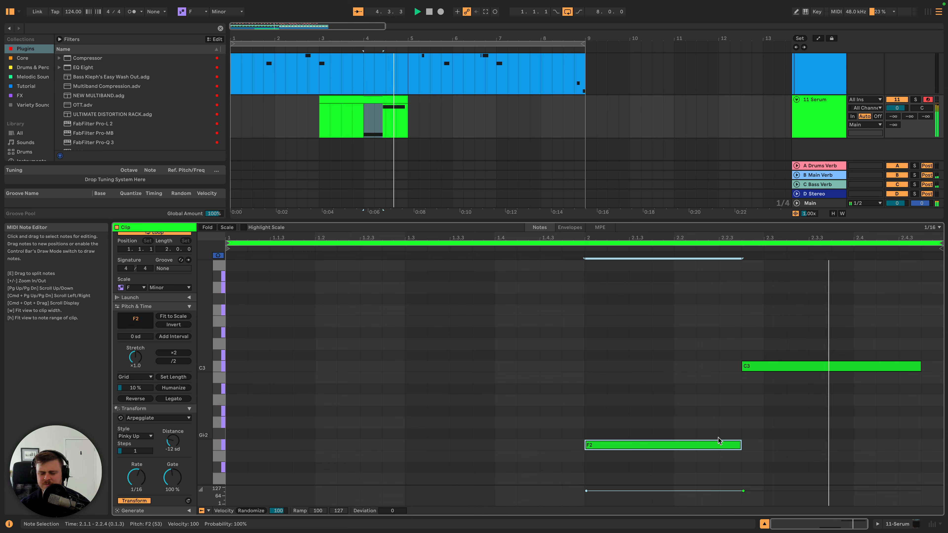
key("space")
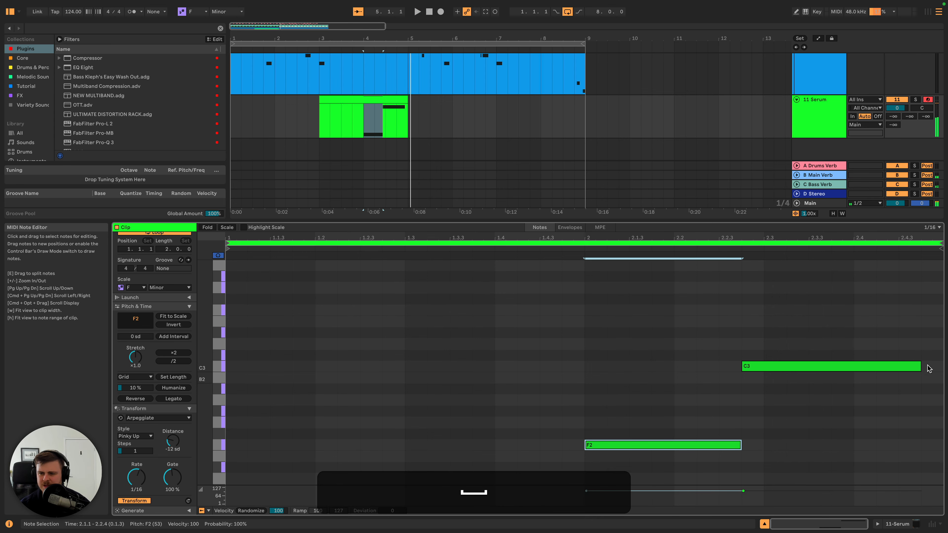
- Inspect the LD Singularion patch in the 11 Serum track's Serum, and play the arrangement from the start
left_click(836, 114)
left_click(133, 426)
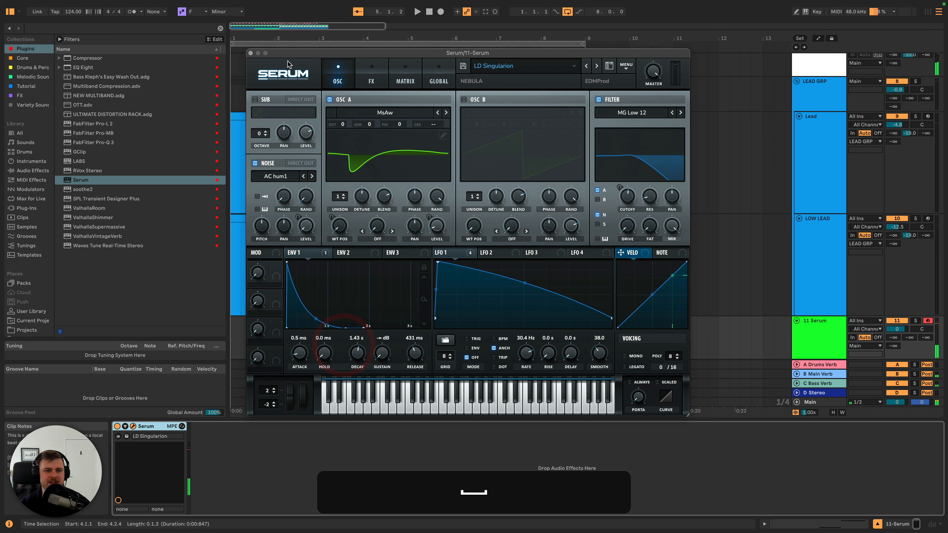
left_click(250, 53)
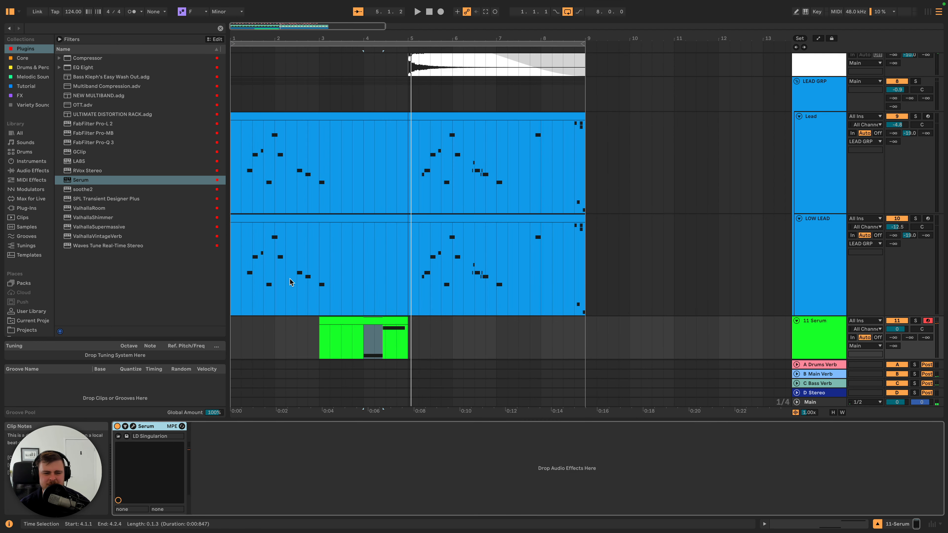
left_click(273, 260)
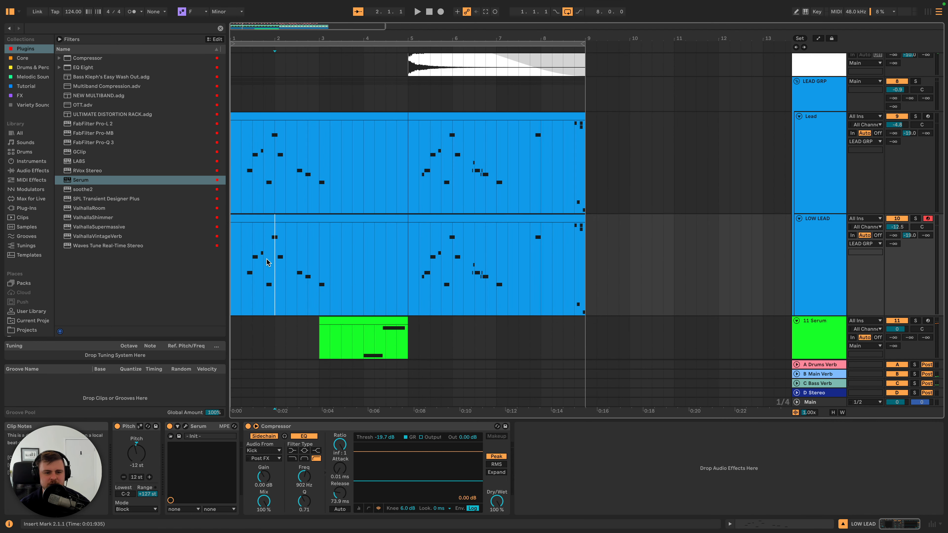
left_click(230, 261)
key("space")
key("space")
- In the Lead track's Serum, lower the noise level slightly and compare noise filter routing off and on, leaving it on
left_click(819, 149)
left_click(133, 426)
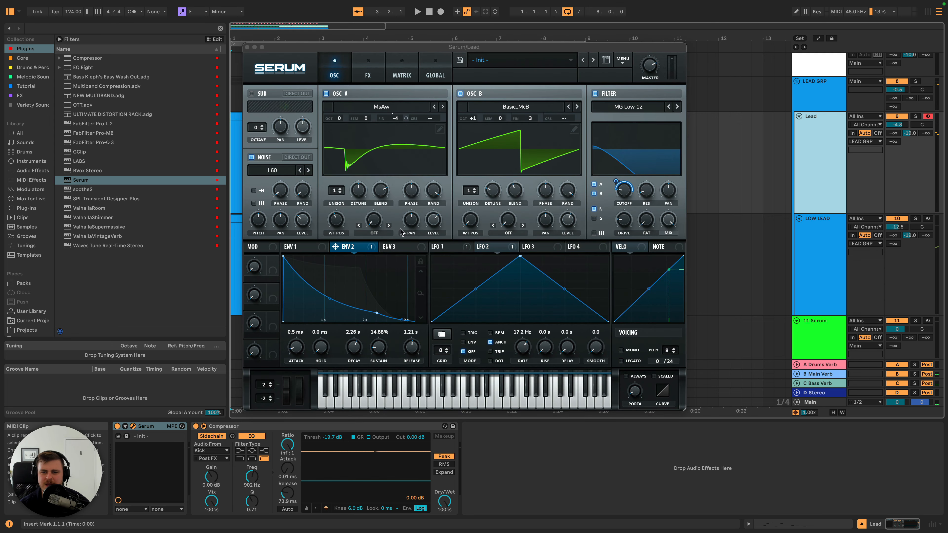
left_click(593, 211)
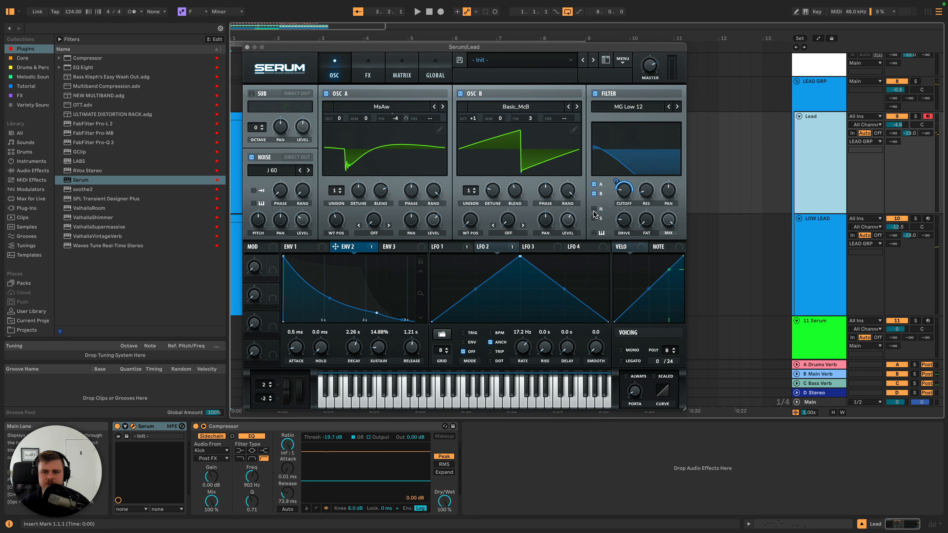
key("space")
left_click_drag(302, 220, 302, 225)
key("space")
left_click(594, 209)
key("space")
- Set the Env 2 modulation of the filter cutoff to 71 in the Lead's Serum, play it back, and close the plug-in window
key("space")
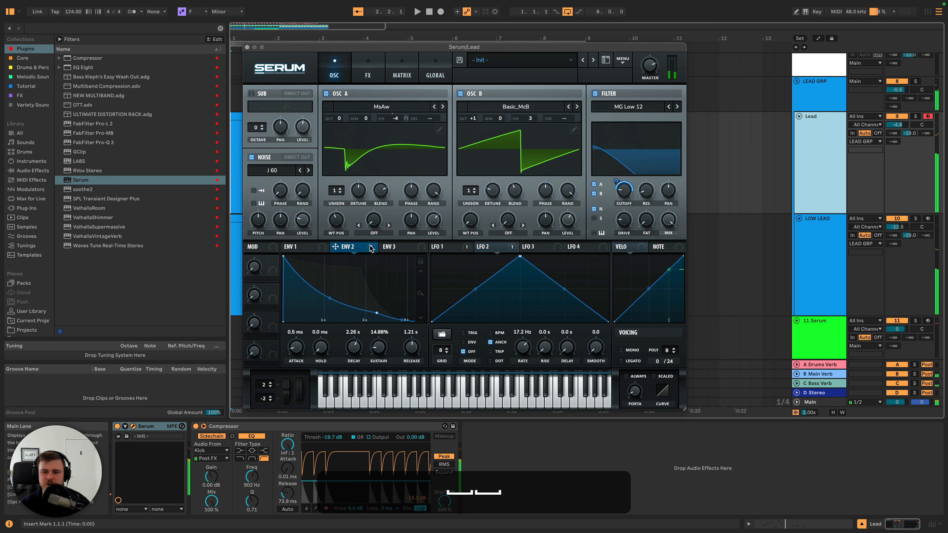
left_click_drag(371, 249, 614, 181)
- Lower the LEAD GRP volume to -2.0 dB during playback and stop
key("space")
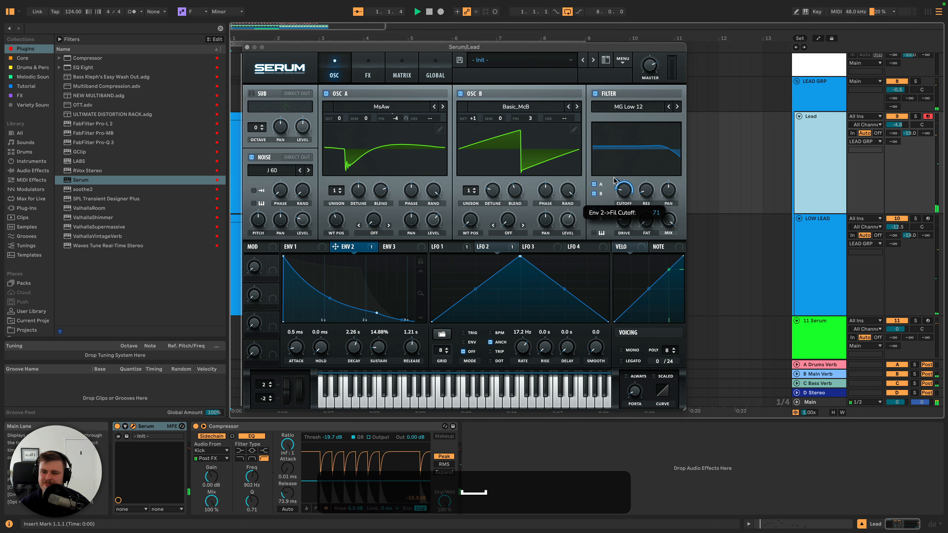
left_click(247, 47)
left_click_drag(901, 90, 902, 92)
key("space")
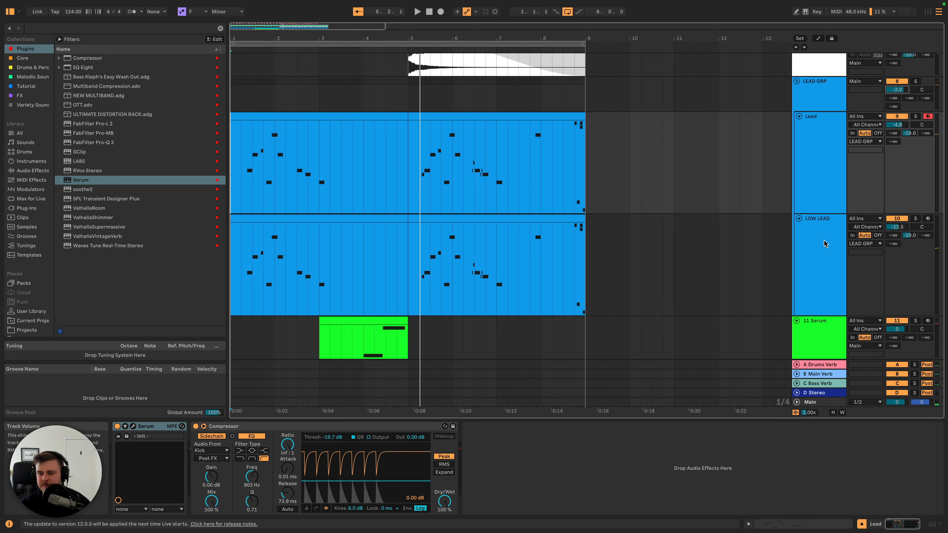
- Raise the 11 Serum track's Main Verb send to -32.0 dB
scroll(918, 358, "down", 2)
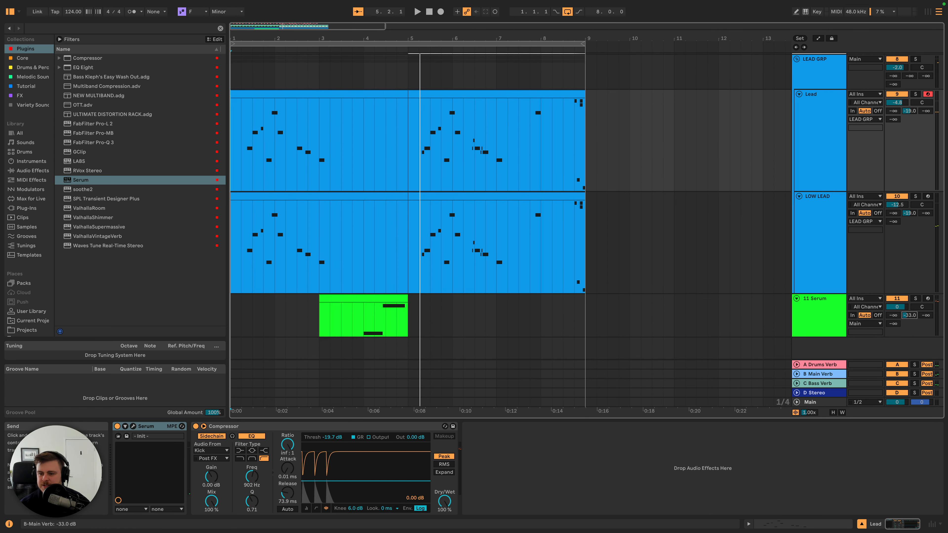
left_click_drag(910, 316, 910, 312)
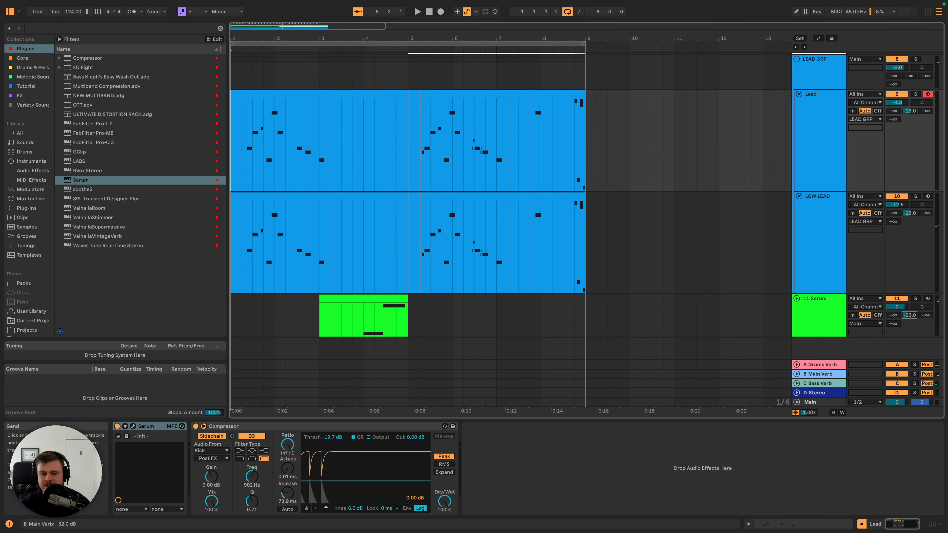